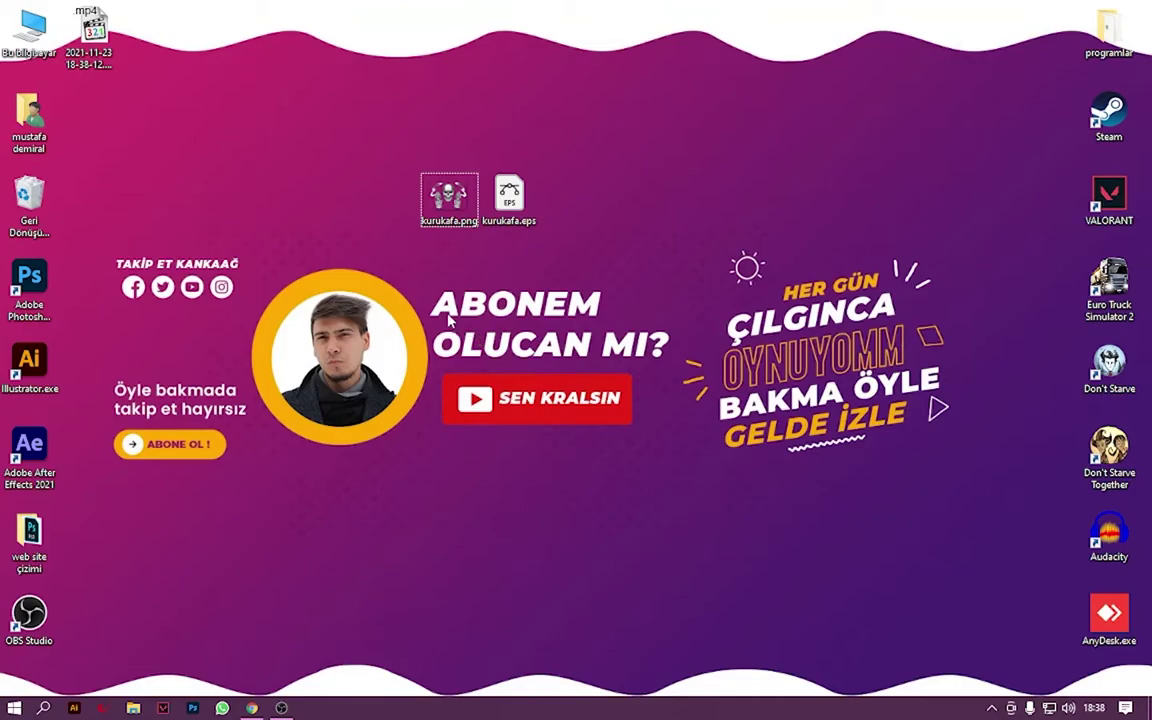
Preview the kurukafa.png image in Photos, then close the viewer.
{"action": "mouse_move", "coordinate": [463, 378]}
{"action": "left_mouse_down"}
{"action": "mouse_move", "coordinate": [651, 434]}
{"action": "mouse_move", "coordinate": [594, 529]}
{"action": "left_mouse_up"}
{"action": "double_click", "coordinate": [447, 195]}
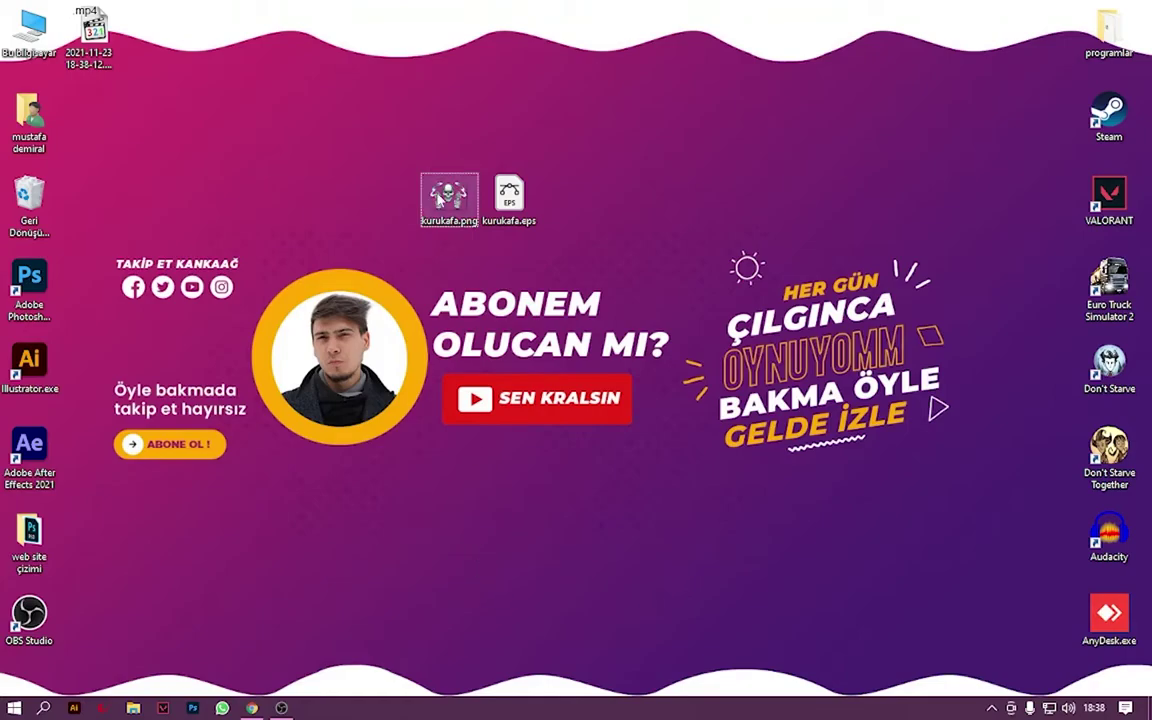
{"action": "left_click", "coordinate": [444, 527]}
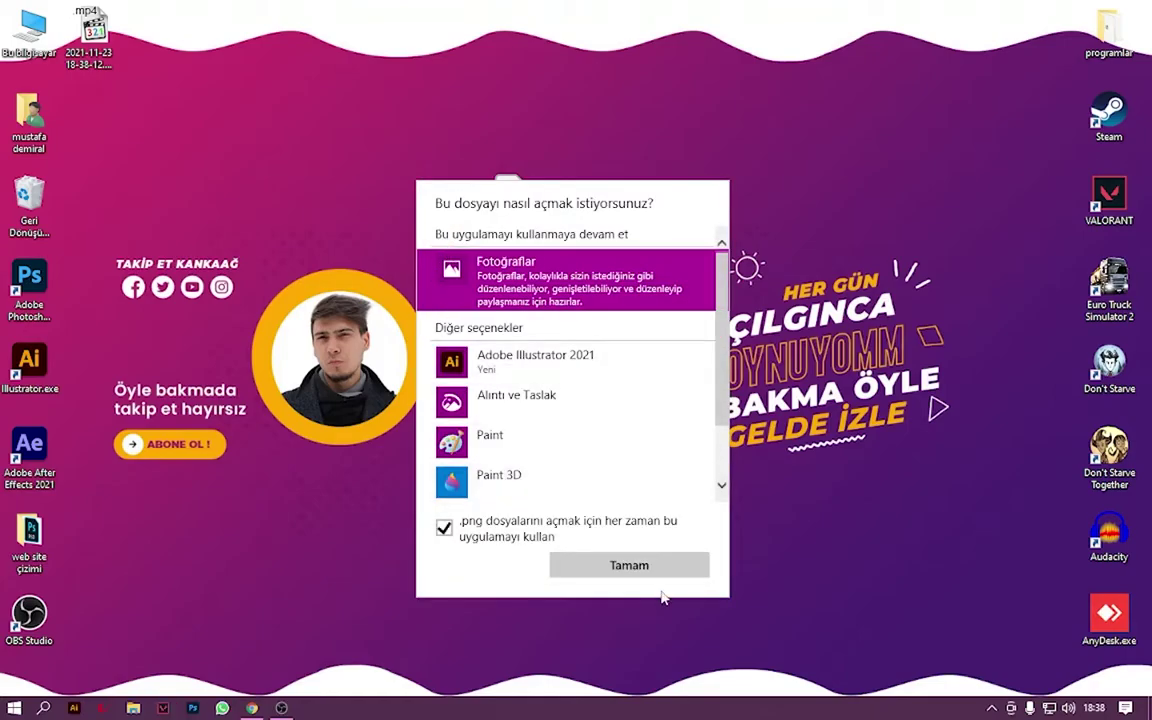
{"action": "left_click", "coordinate": [629, 565]}
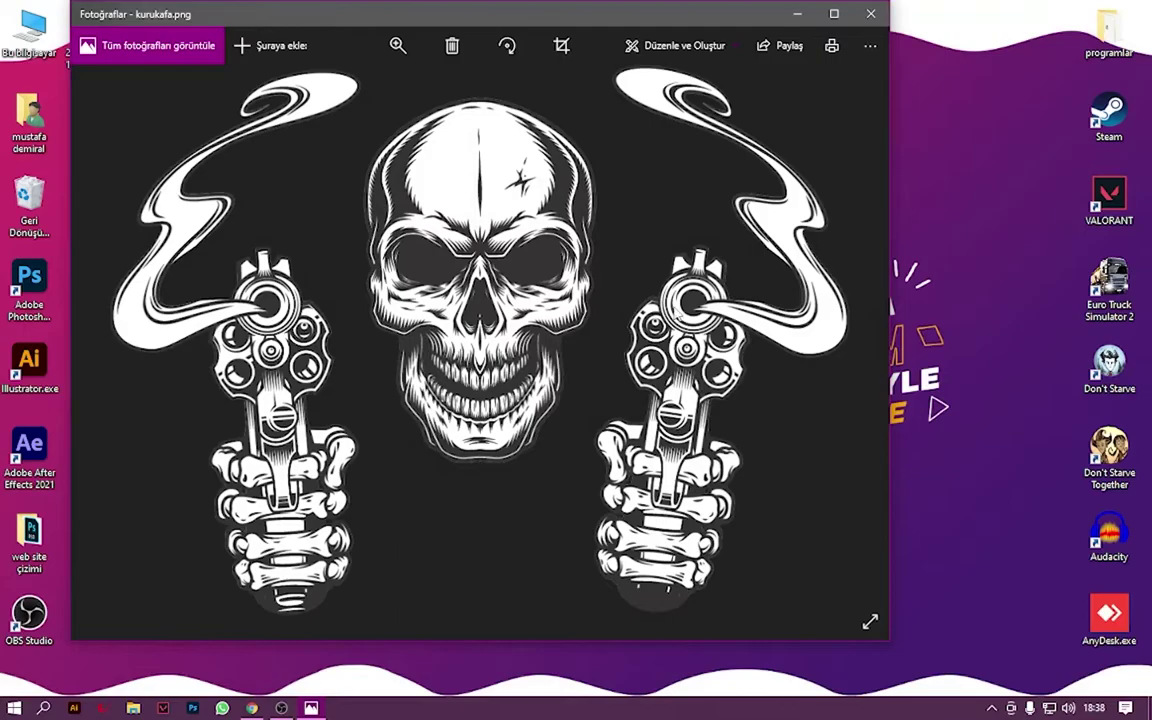
{"action": "left_click", "coordinate": [871, 14]}
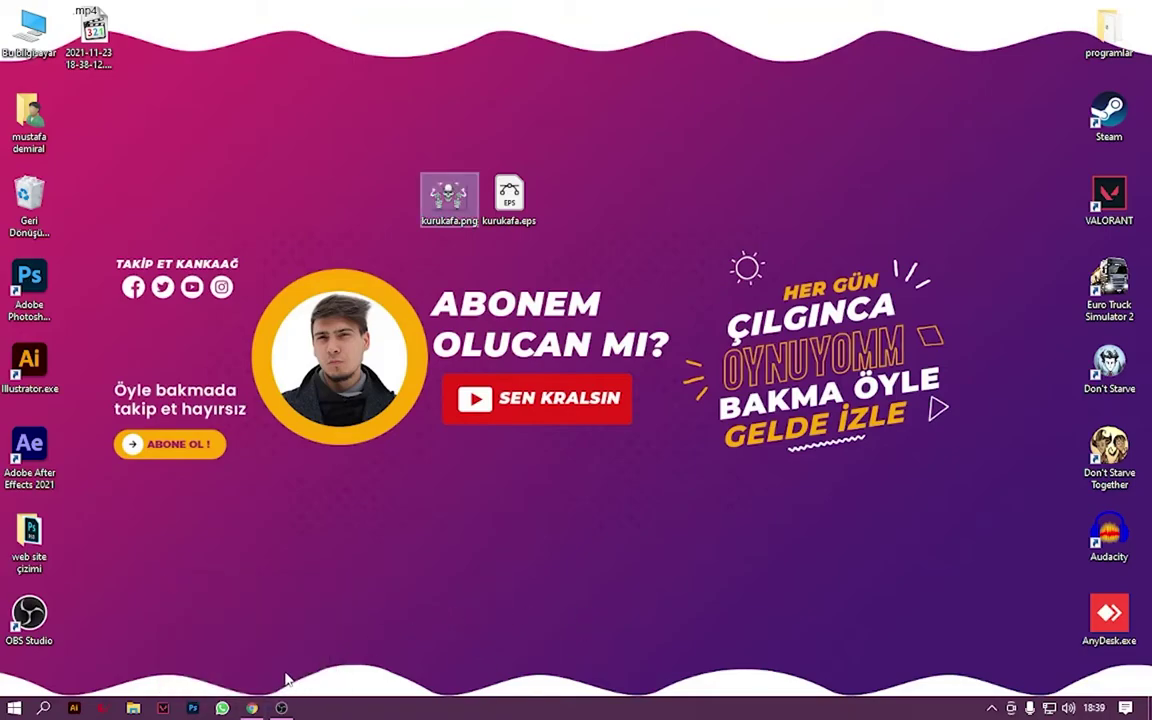
Bring up the Chrome window and maximize it.
{"action": "left_click", "coordinate": [252, 707]}
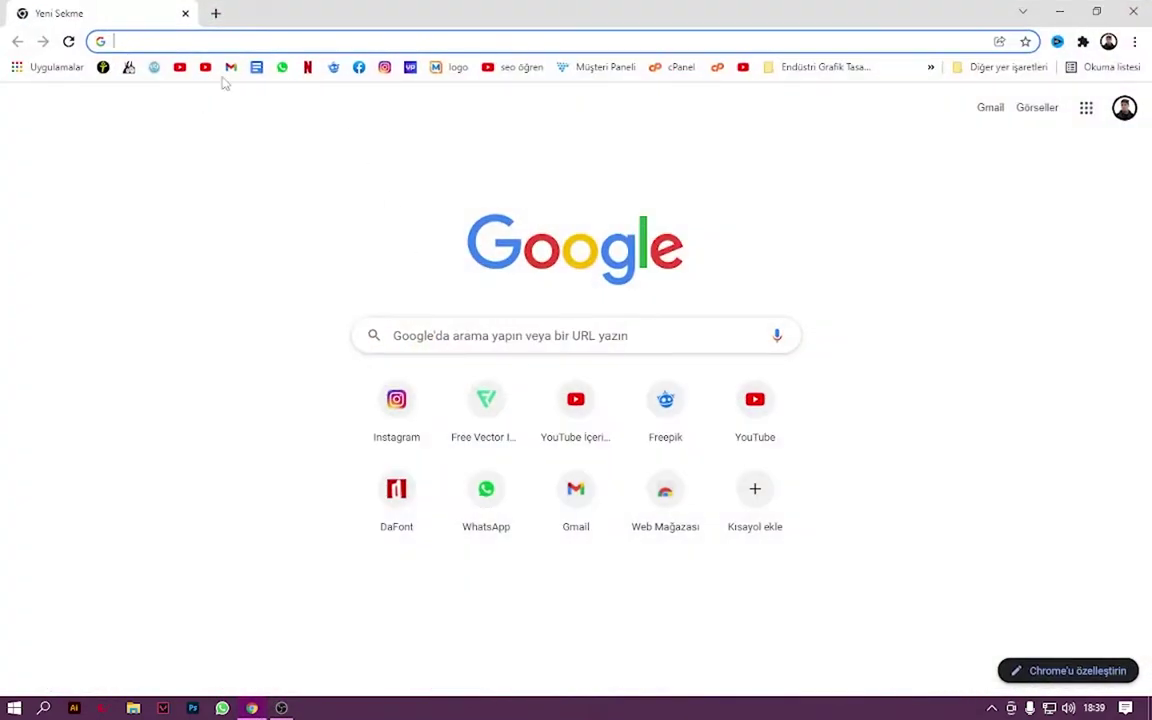
{"action": "key", "text": "super+Down"}
{"action": "key", "text": "super+Down"}
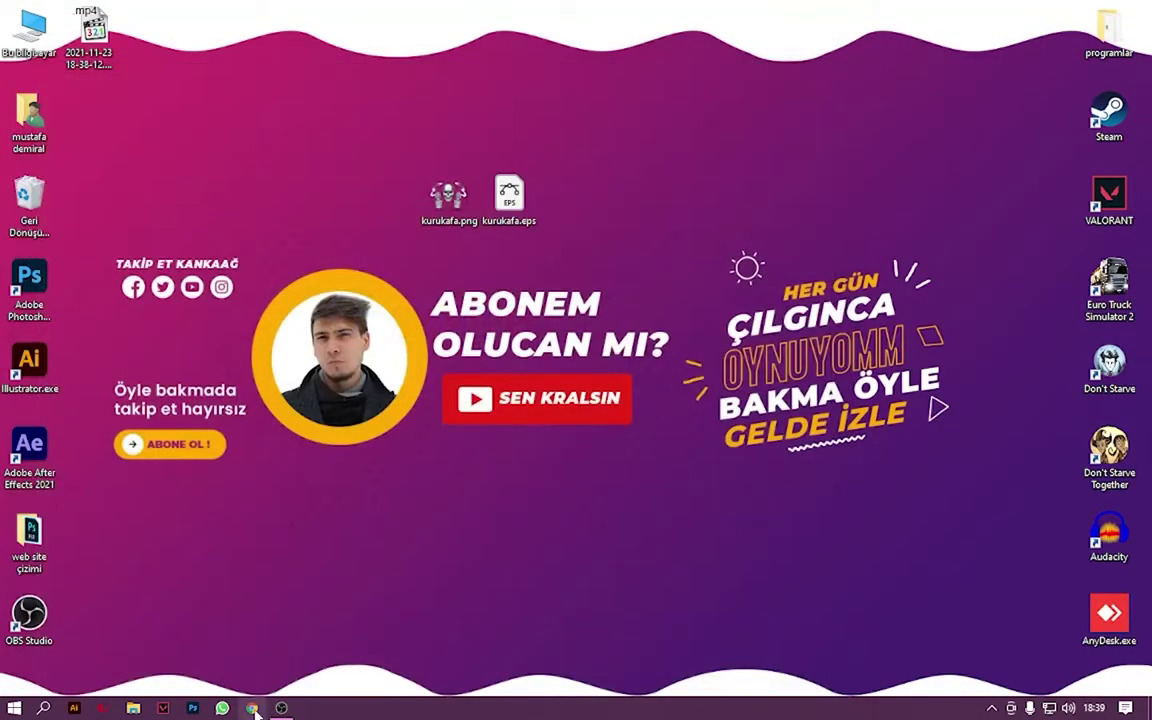
{"action": "left_click", "coordinate": [252, 707]}
{"action": "double_click", "coordinate": [383, 88]}
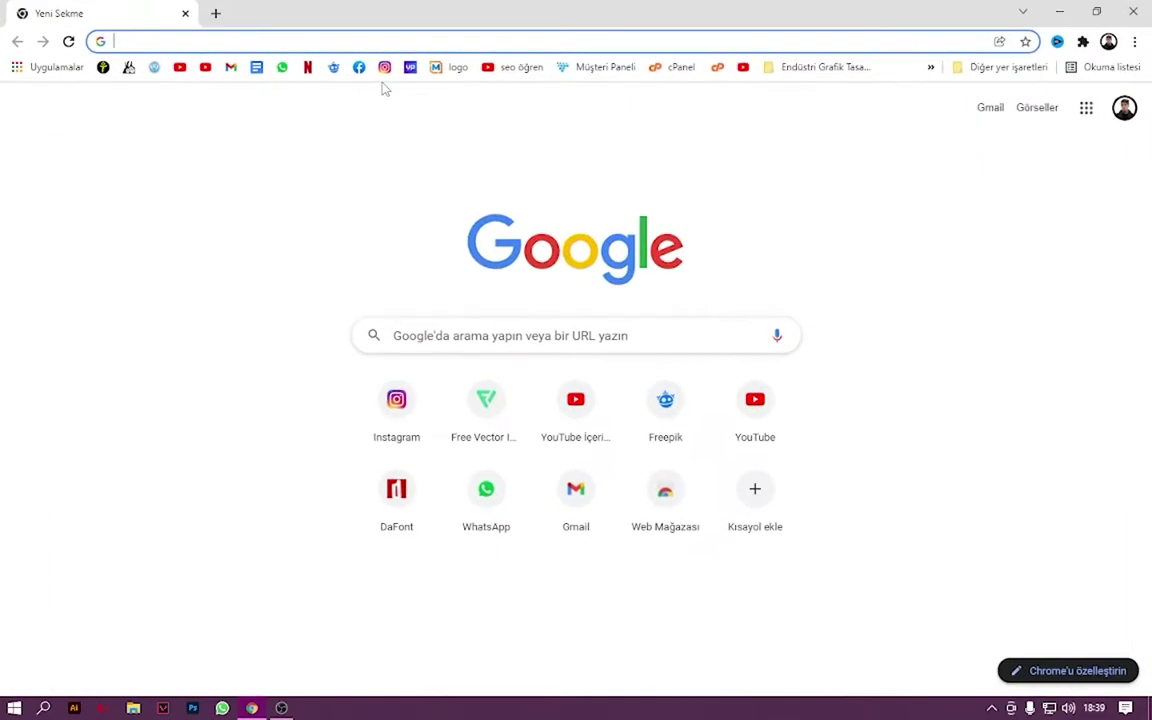
Search Google for 't-shirt mockup' and open the Freepik T Shirt Mockup Images result.
{"action": "type", "text": "t-shirt m"}
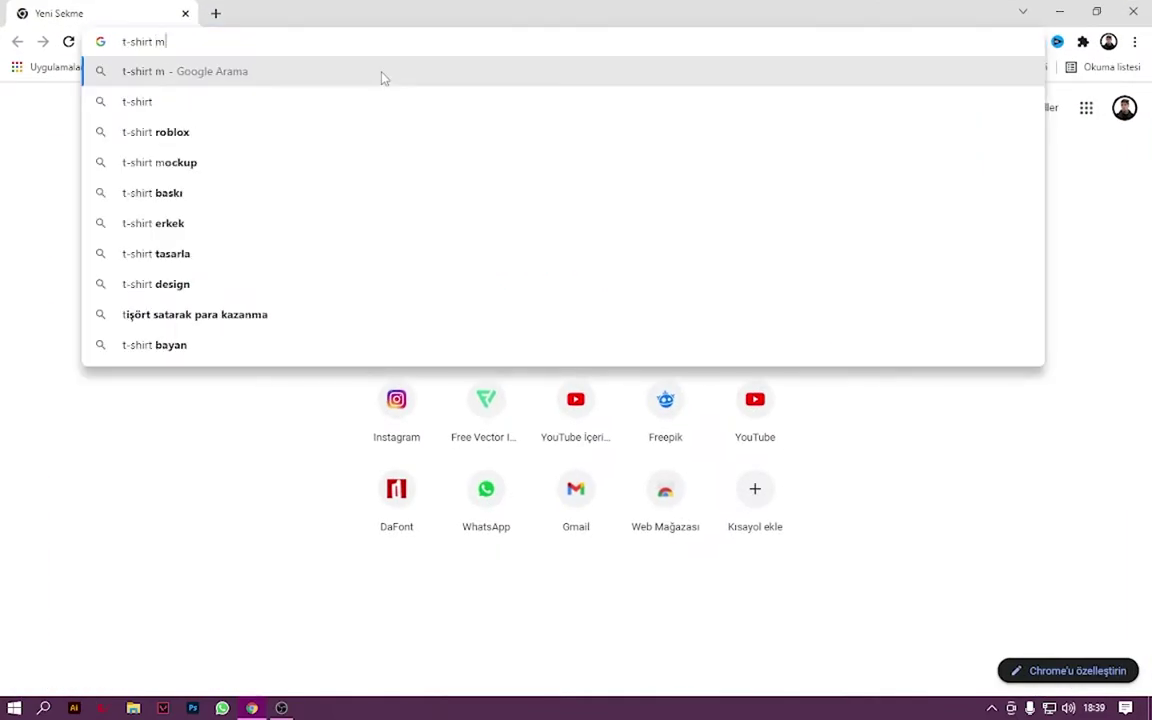
{"action": "type", "text": "ockup"}
{"action": "key", "text": "Return"}
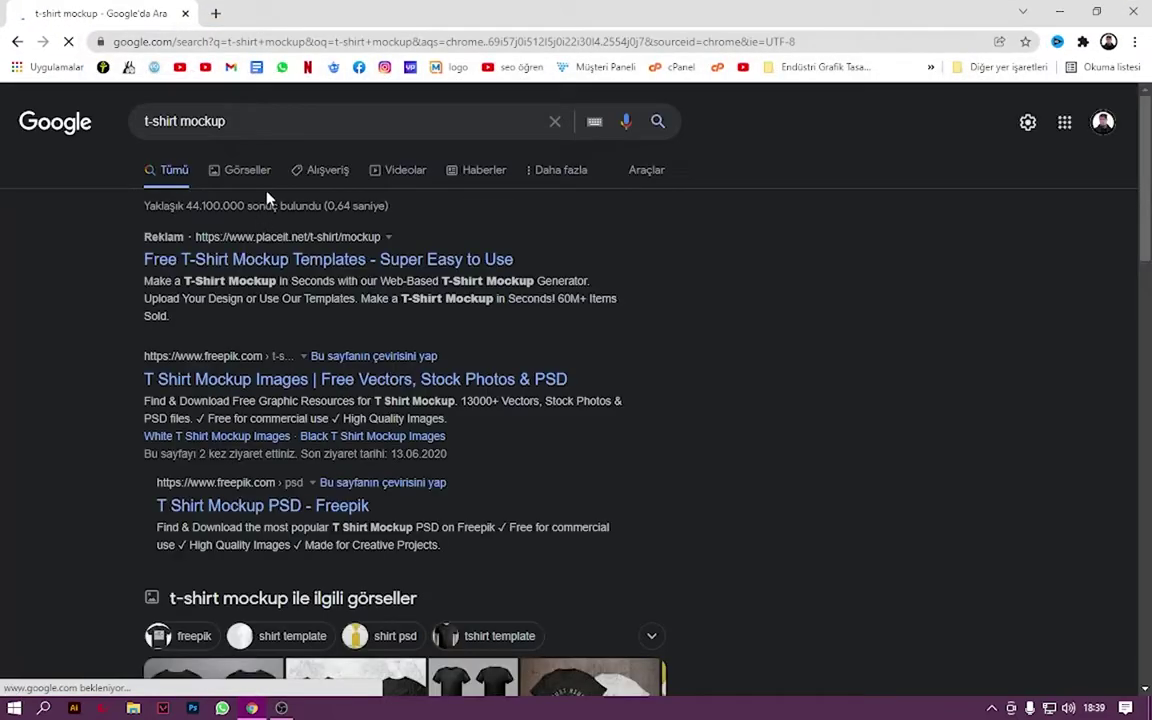
{"action": "scroll", "coordinate": [271, 183], "scroll_direction": "down", "scroll_amount": 3}
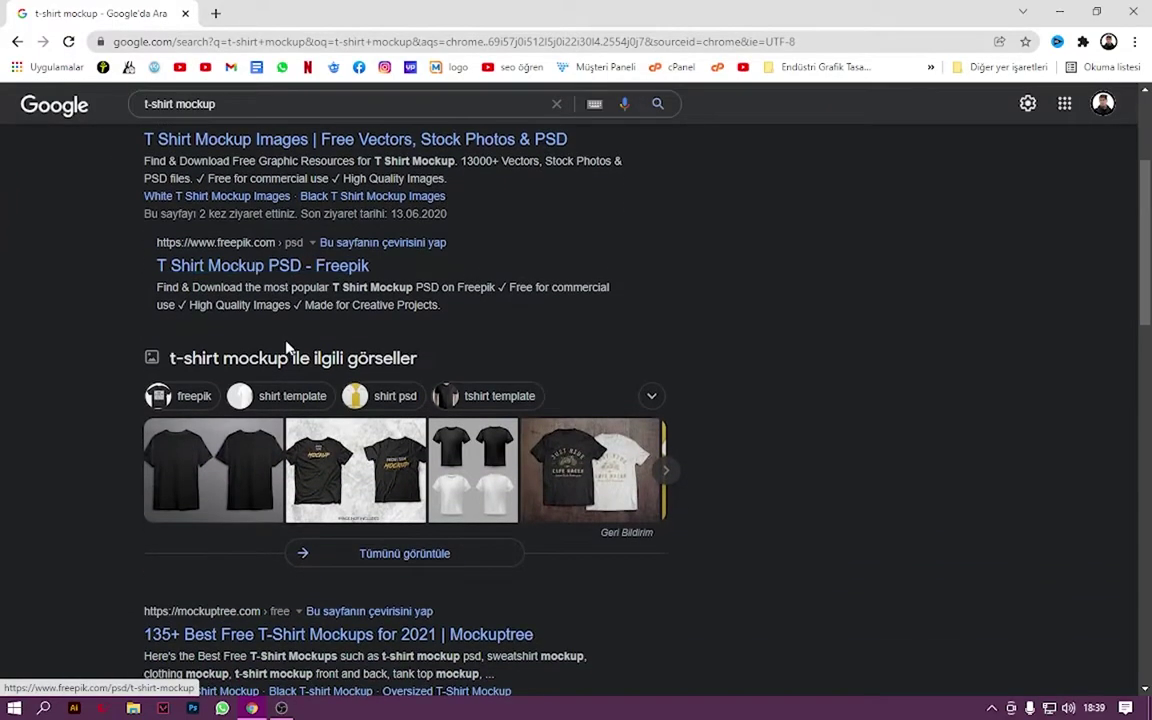
{"action": "scroll", "coordinate": [278, 251], "scroll_direction": "up", "scroll_amount": 1}
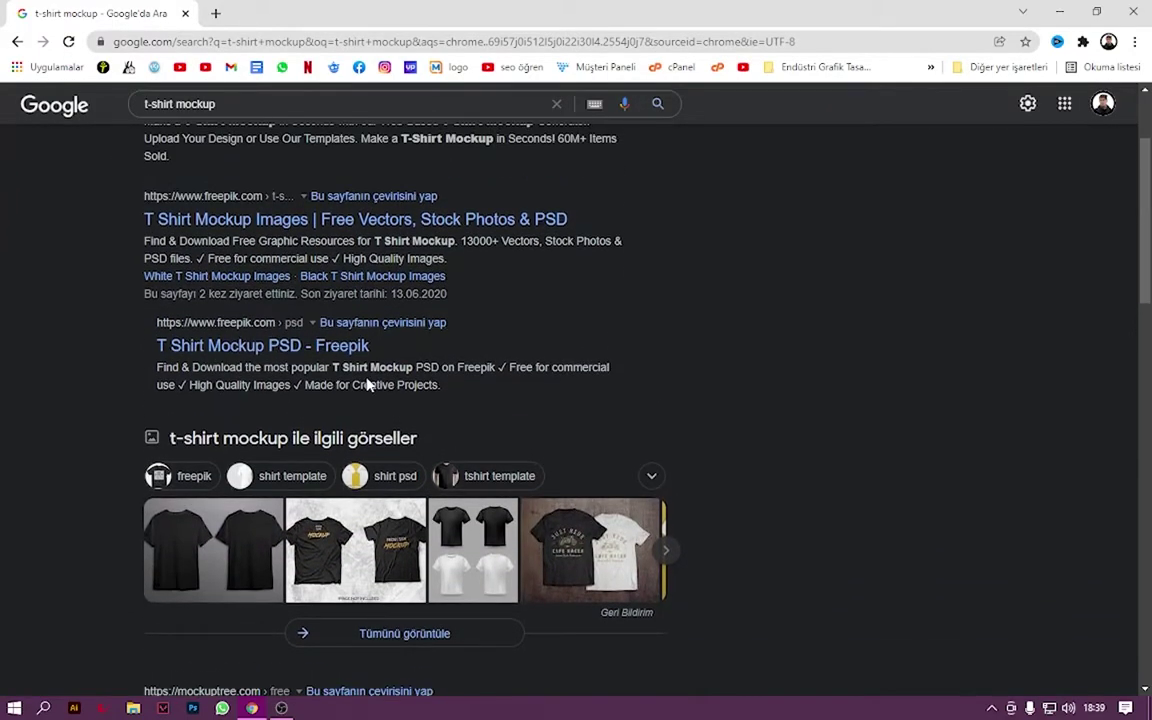
{"action": "left_click", "coordinate": [257, 227]}
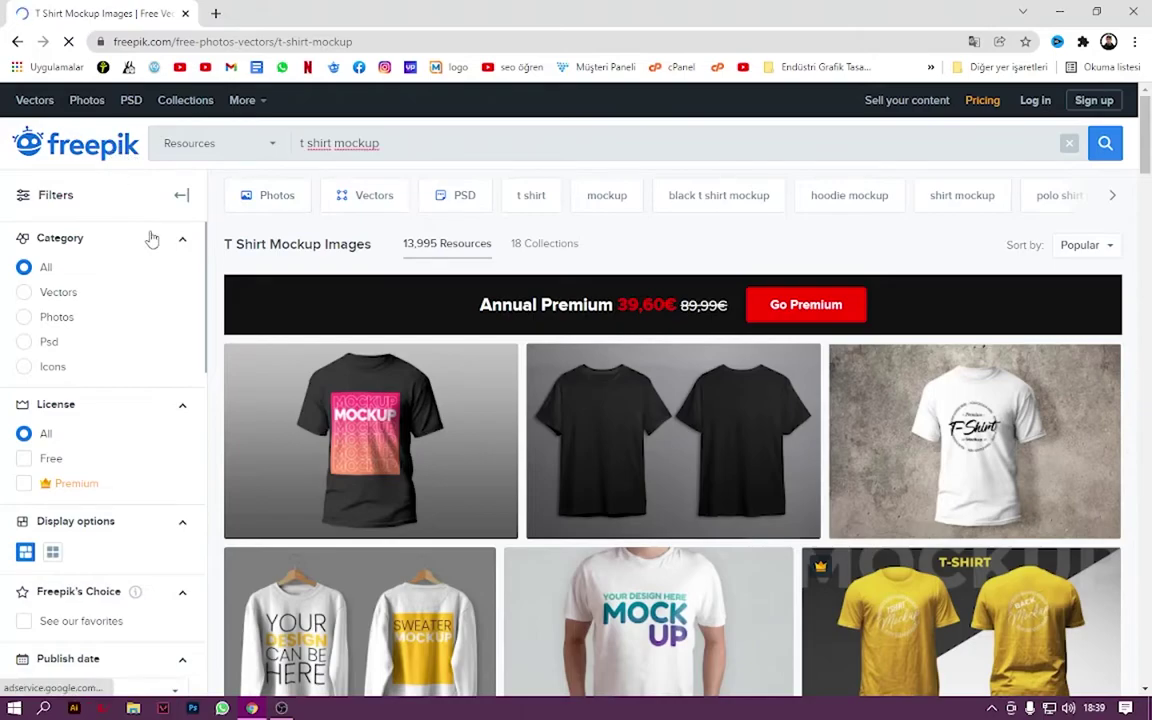
Browse the Freepik results and open the white back-view t-shirt mockup in a new tab.
{"action": "scroll", "coordinate": [670, 414], "scroll_direction": "down", "scroll_amount": 1}
{"action": "scroll", "coordinate": [640, 400], "scroll_direction": "down", "scroll_amount": 2}
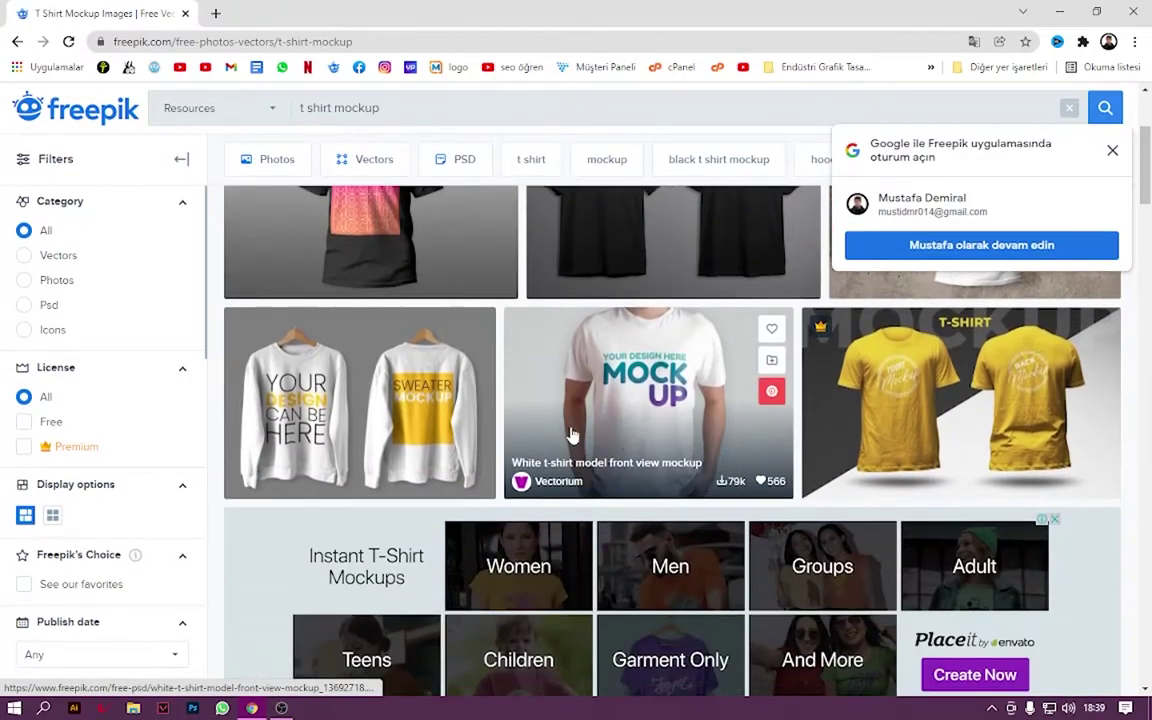
{"action": "scroll", "coordinate": [603, 357], "scroll_direction": "down", "scroll_amount": 2}
{"action": "scroll", "coordinate": [597, 463], "scroll_direction": "down", "scroll_amount": 1}
{"action": "scroll", "coordinate": [532, 365], "scroll_direction": "down", "scroll_amount": 2}
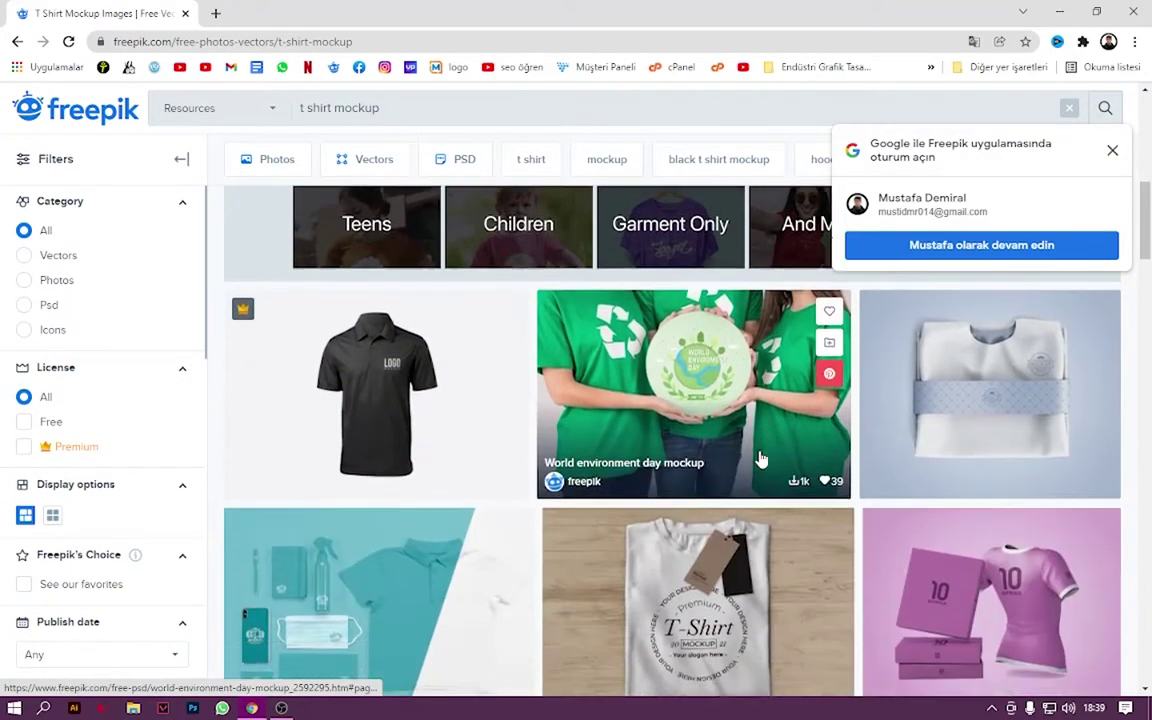
{"action": "left_click", "coordinate": [1112, 150]}
{"action": "scroll", "coordinate": [700, 430], "scroll_direction": "down", "scroll_amount": 2}
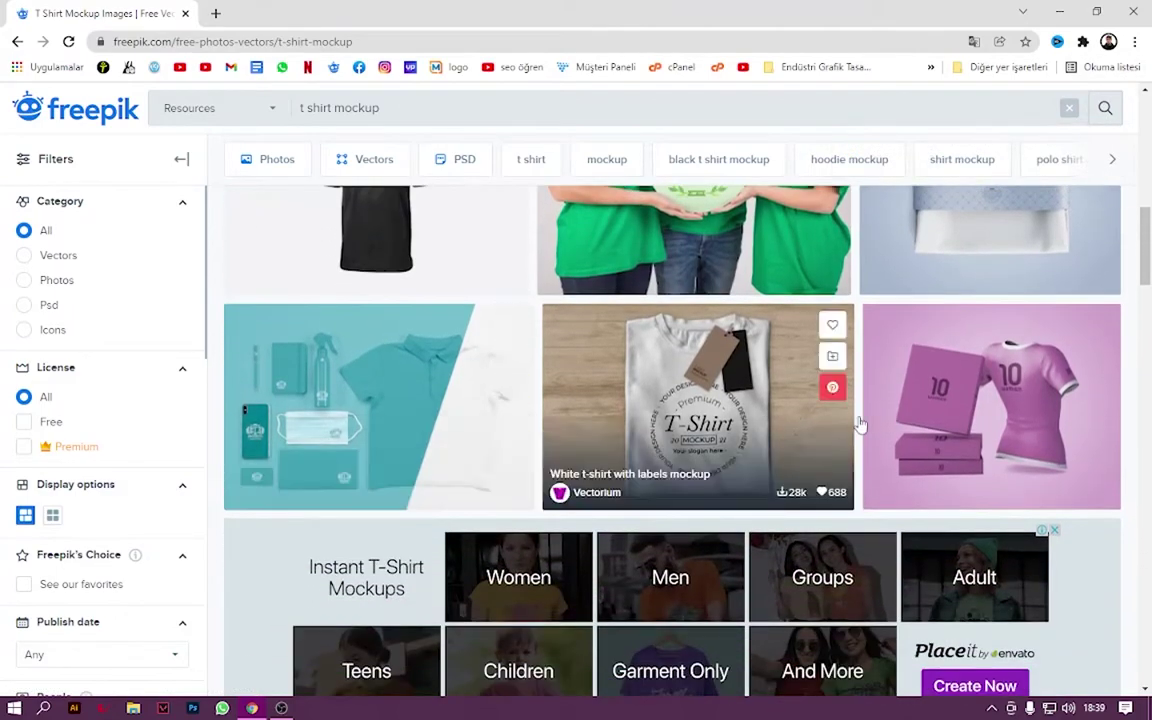
{"action": "scroll", "coordinate": [848, 355], "scroll_direction": "down", "scroll_amount": 2}
{"action": "scroll", "coordinate": [848, 355], "scroll_direction": "down", "scroll_amount": 1}
{"action": "scroll", "coordinate": [660, 386], "scroll_direction": "down", "scroll_amount": 3}
{"action": "scroll", "coordinate": [600, 510], "scroll_direction": "up", "scroll_amount": 1}
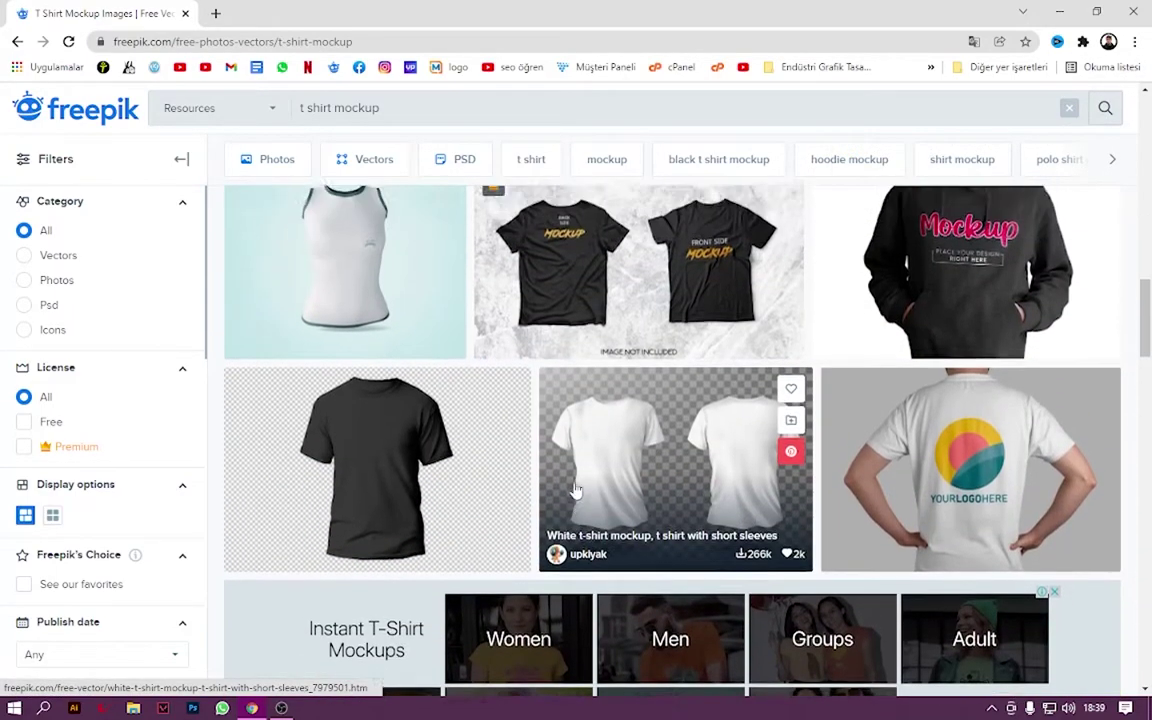
{"action": "scroll", "coordinate": [598, 511], "scroll_direction": "up", "scroll_amount": 1}
{"action": "scroll", "coordinate": [598, 511], "scroll_direction": "down", "scroll_amount": 1}
{"action": "scroll", "coordinate": [648, 504], "scroll_direction": "down", "scroll_amount": 1}
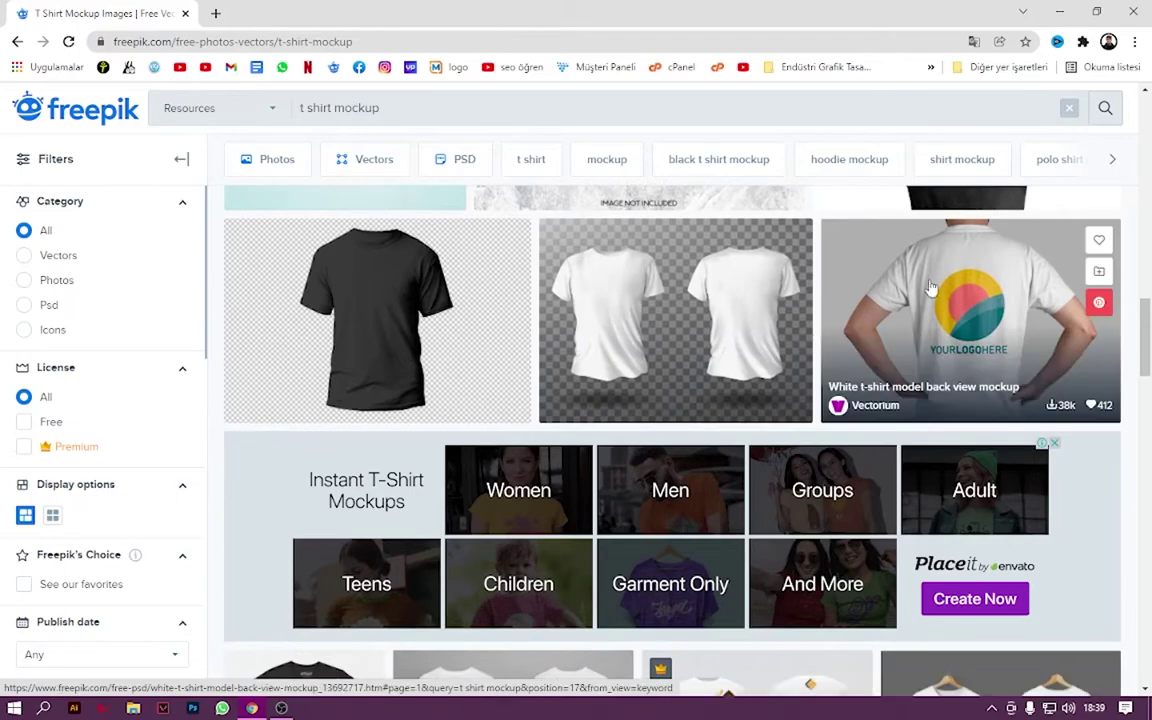
{"action": "middle_click", "coordinate": [940, 335]}
Free-download the T-shirt mock-up PSD as t-shirt-mock-up.zip and move it onto the desktop.
{"action": "scroll", "coordinate": [900, 380], "scroll_direction": "down", "scroll_amount": 4}
{"action": "scroll", "coordinate": [676, 440], "scroll_direction": "down", "scroll_amount": 2}
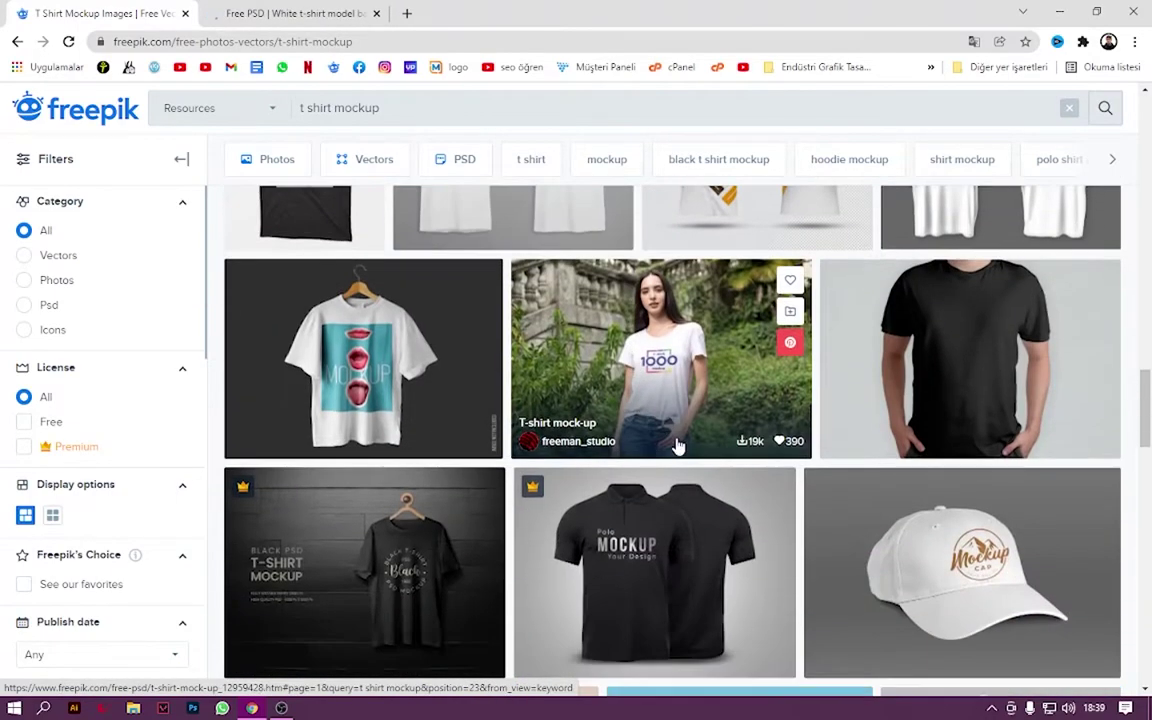
{"action": "left_click", "coordinate": [654, 366]}
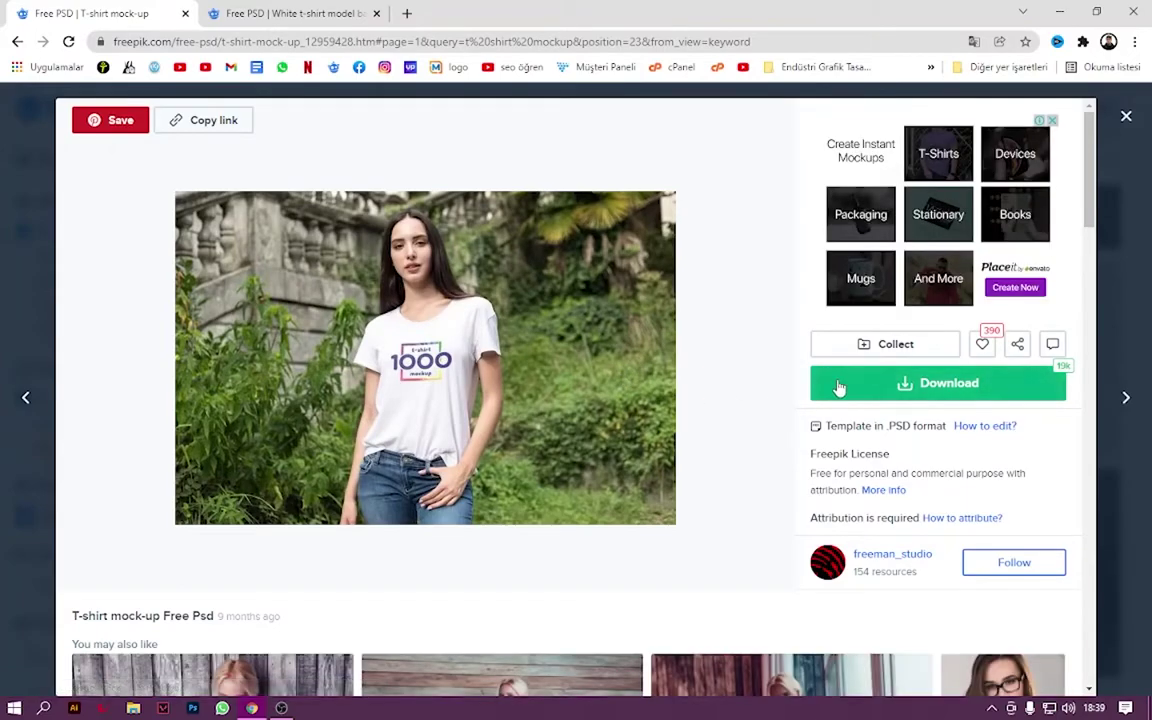
{"action": "left_click", "coordinate": [850, 380]}
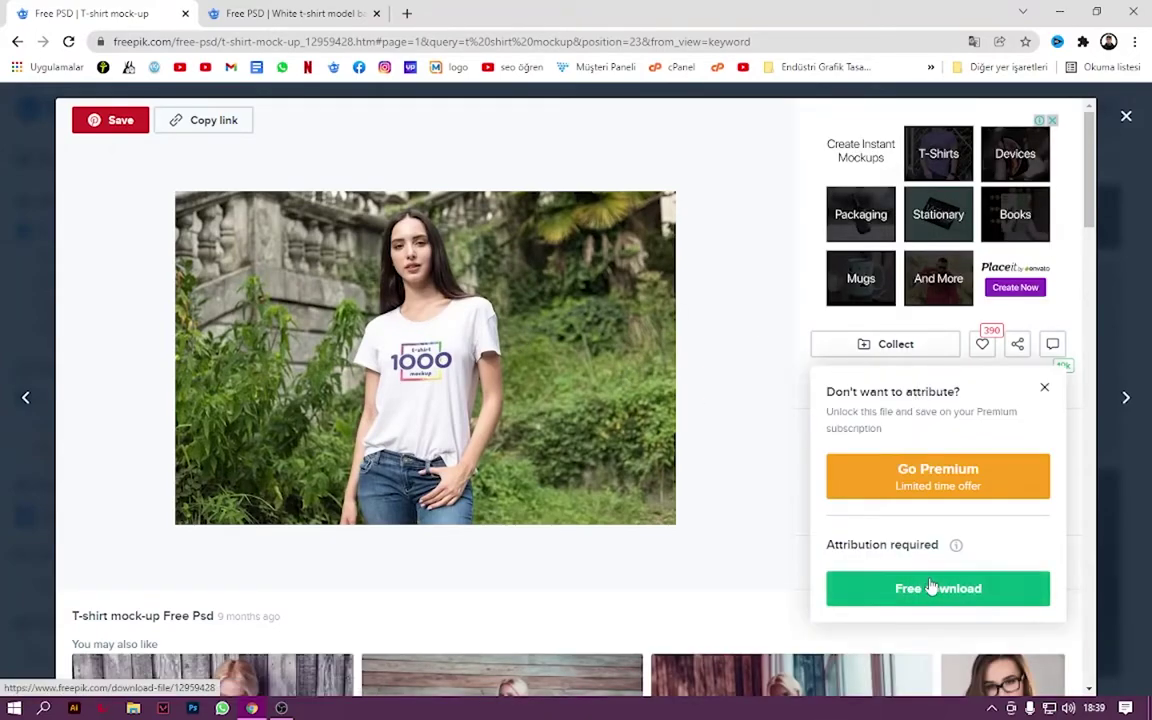
{"action": "left_click", "coordinate": [862, 588]}
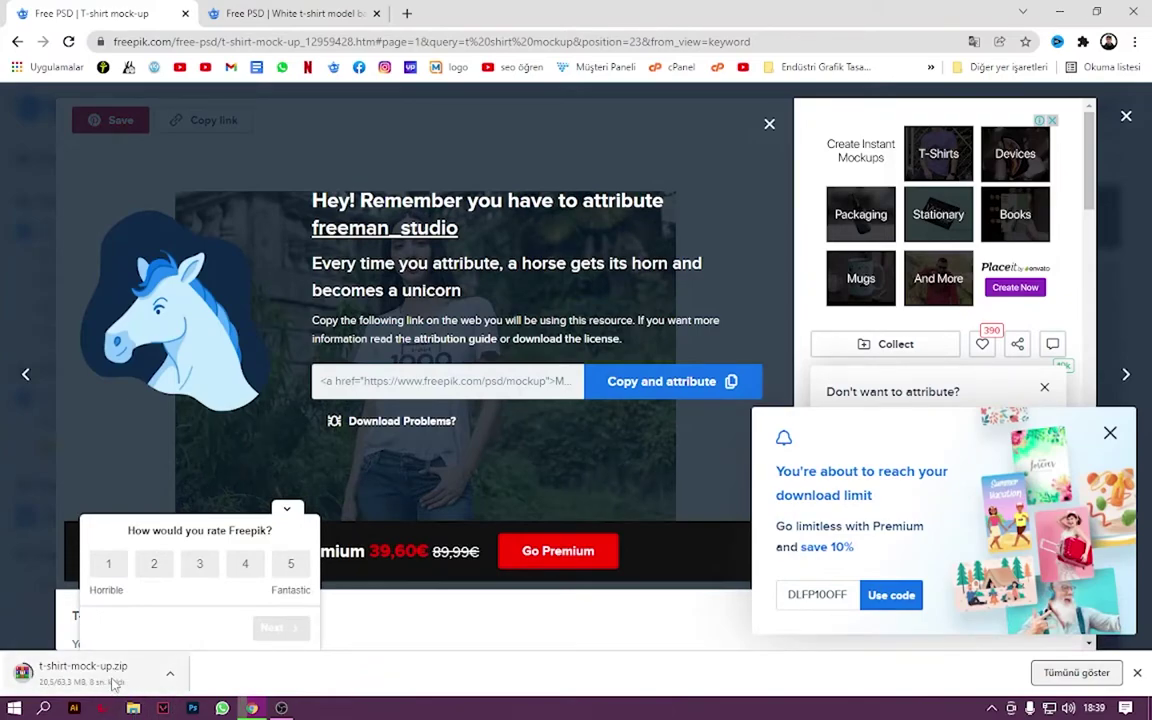
{"action": "left_click", "coordinate": [1109, 432]}
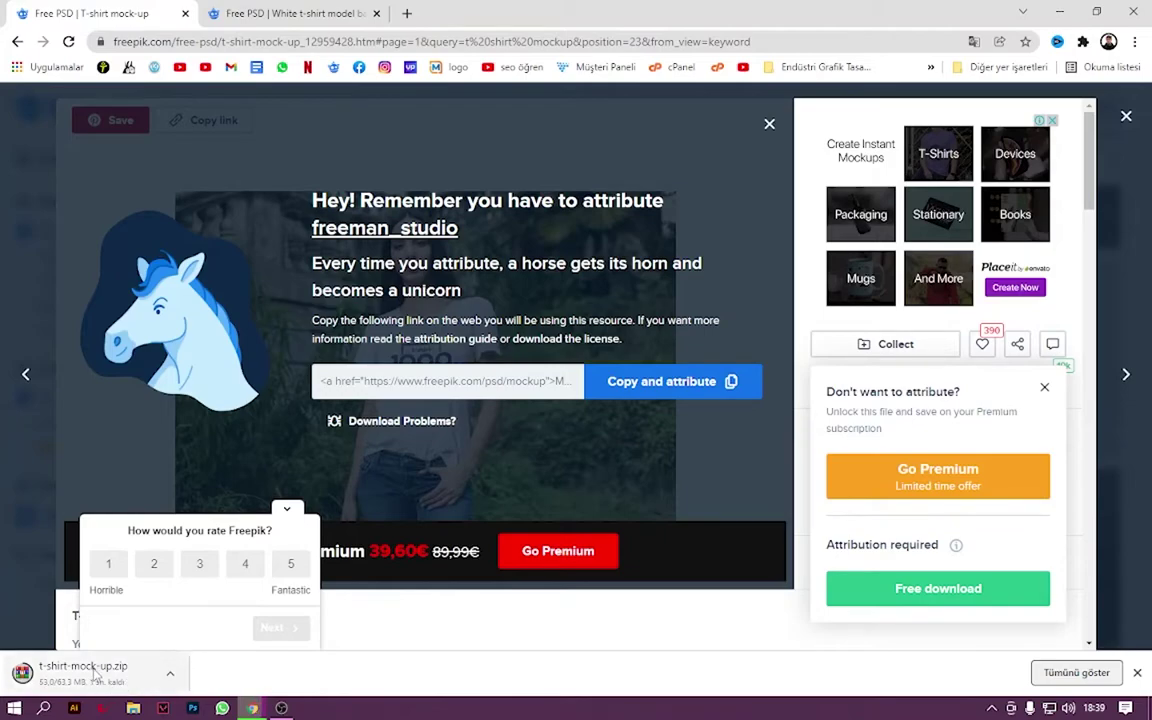
{"action": "mouse_move", "coordinate": [95, 677]}
{"action": "left_mouse_down"}
{"action": "mouse_move", "coordinate": [338, 487]}
{"action": "mouse_move", "coordinate": [390, 305]}
{"action": "left_mouse_up"}
Create a 't-shirt' desktop folder and move the kurukafa files and mockup zip into it.
{"action": "key", "text": "super+d"}
{"action": "key", "text": "ctrl+shift+n"}
{"action": "type", "text": "t"}
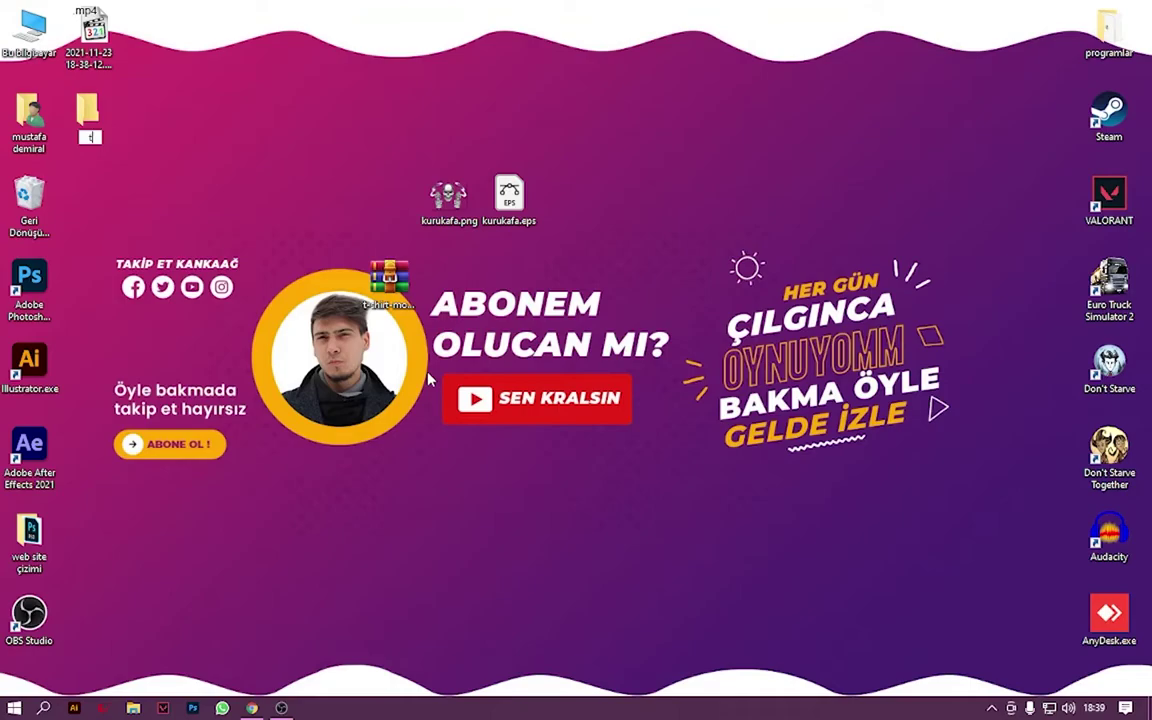
{"action": "type", "text": "-shirt"}
{"action": "key", "text": "Return"}
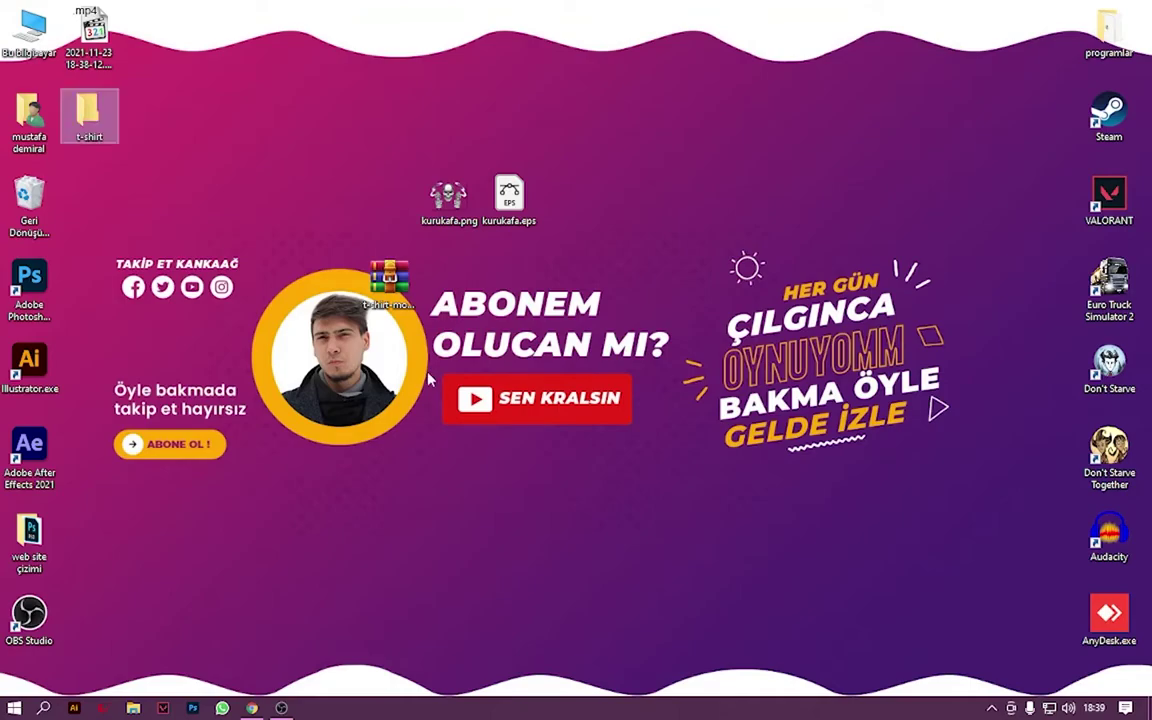
{"action": "left_click_drag", "start_coordinate": [338, 170], "coordinate": [620, 332]}
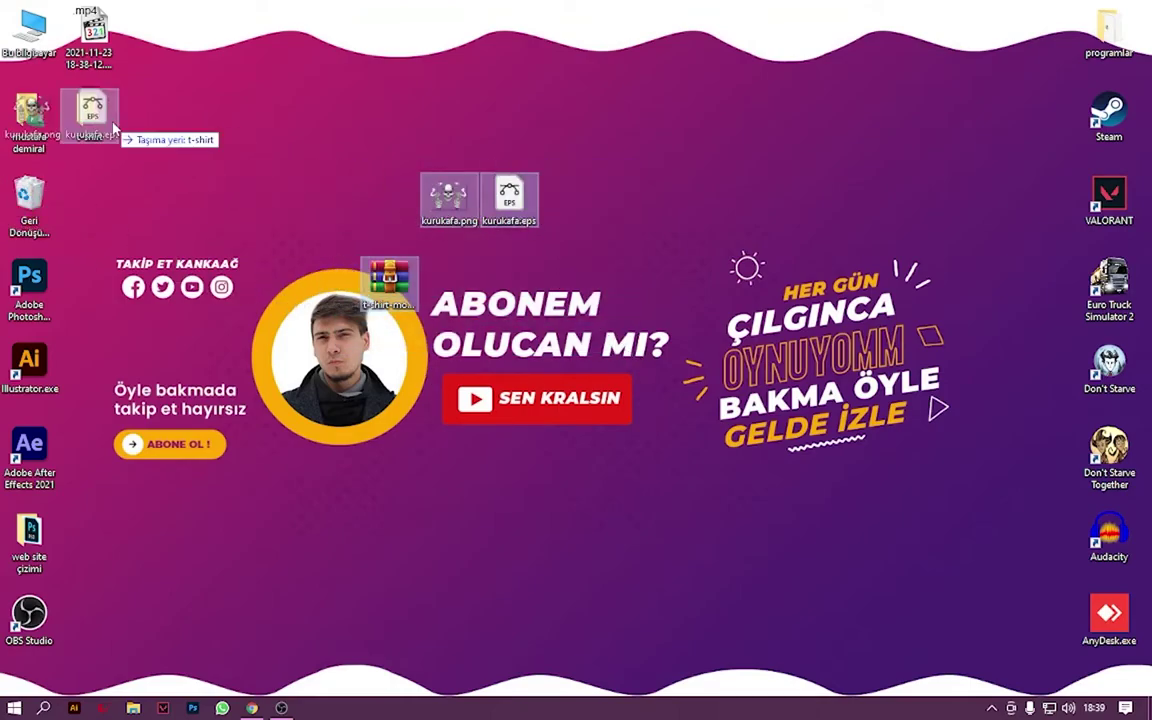
{"action": "left_click_drag", "start_coordinate": [448, 195], "coordinate": [110, 125]}
Extract the mockup zip inside the t-shirt folder and permanently delete the zip.
{"action": "double_click", "coordinate": [110, 125]}
{"action": "scroll", "coordinate": [430, 160], "scroll_direction": "up", "scroll_amount": 3, "text": "ctrl"}
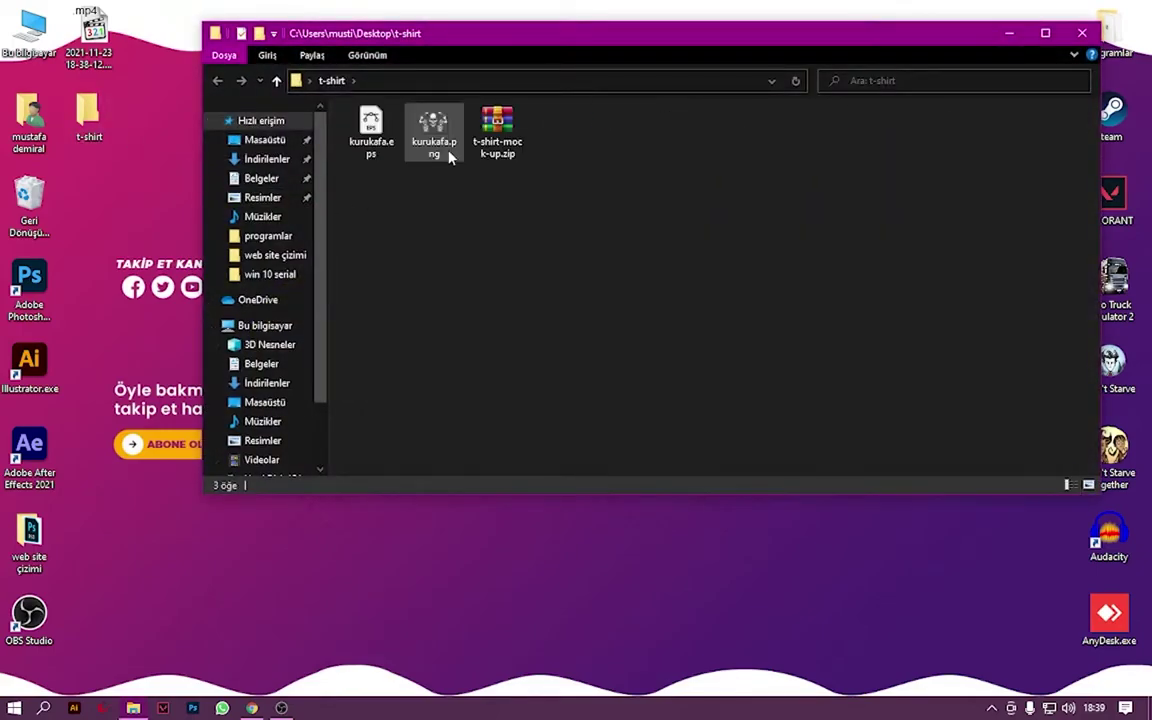
{"action": "right_click", "coordinate": [572, 150]}
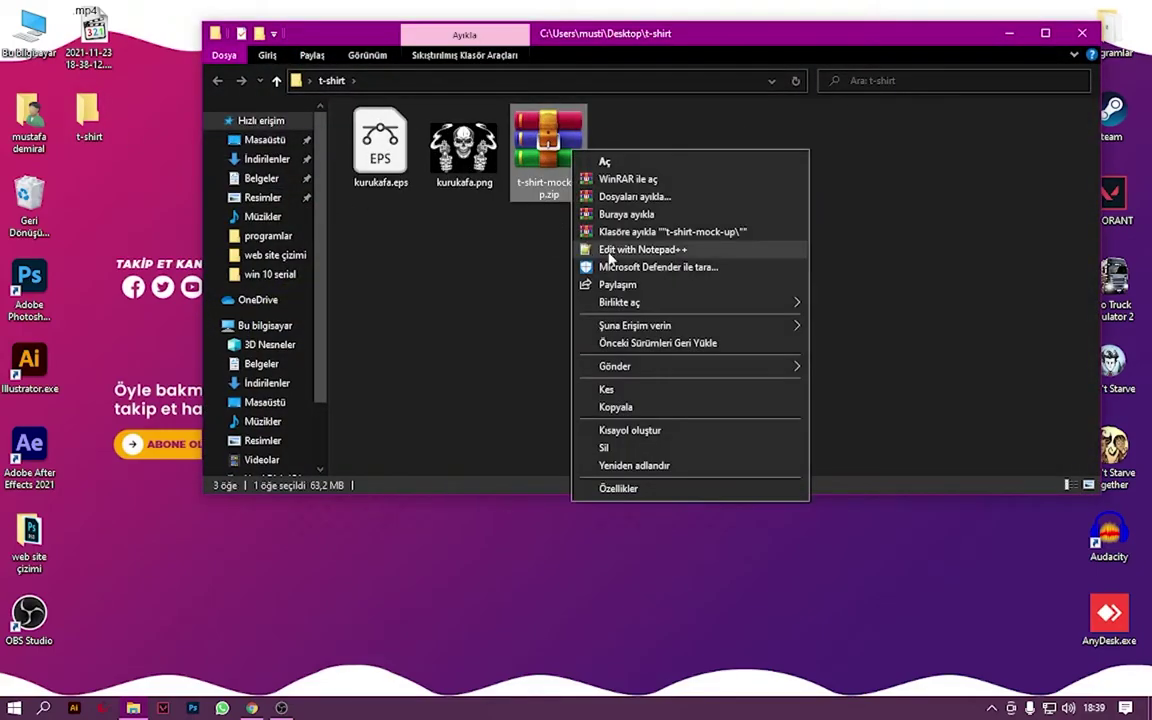
{"action": "left_click", "coordinate": [622, 236]}
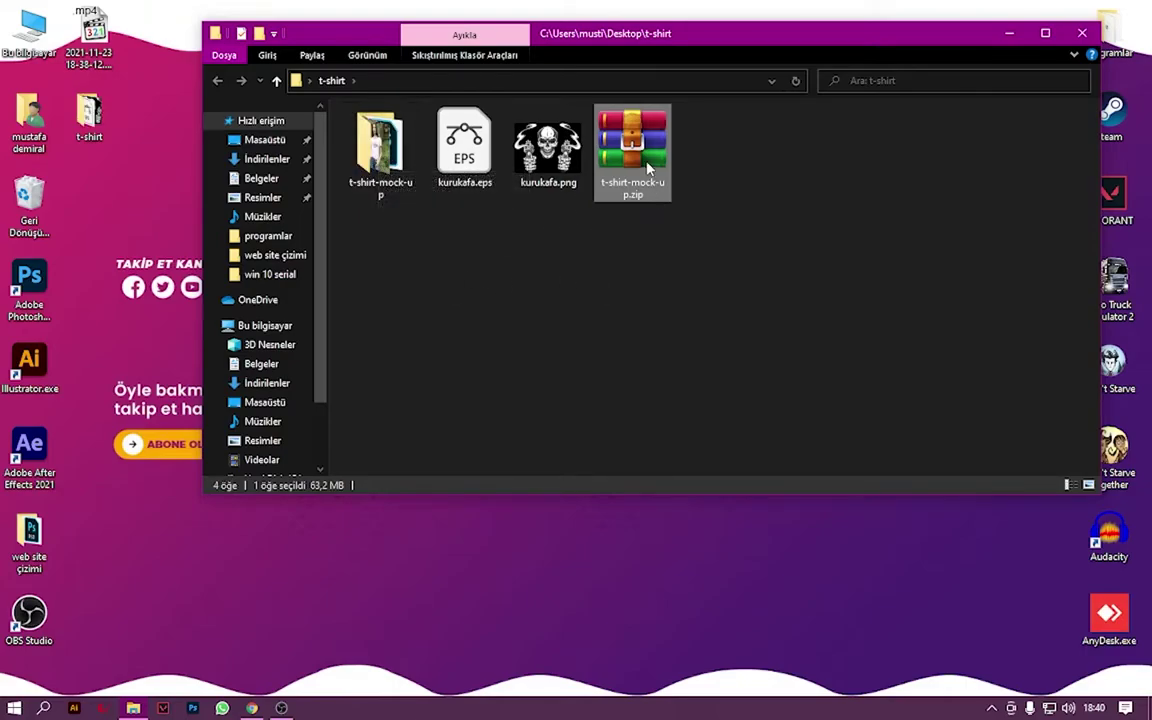
{"action": "key", "text": "shift+Delete"}
{"action": "key", "text": "Return"}
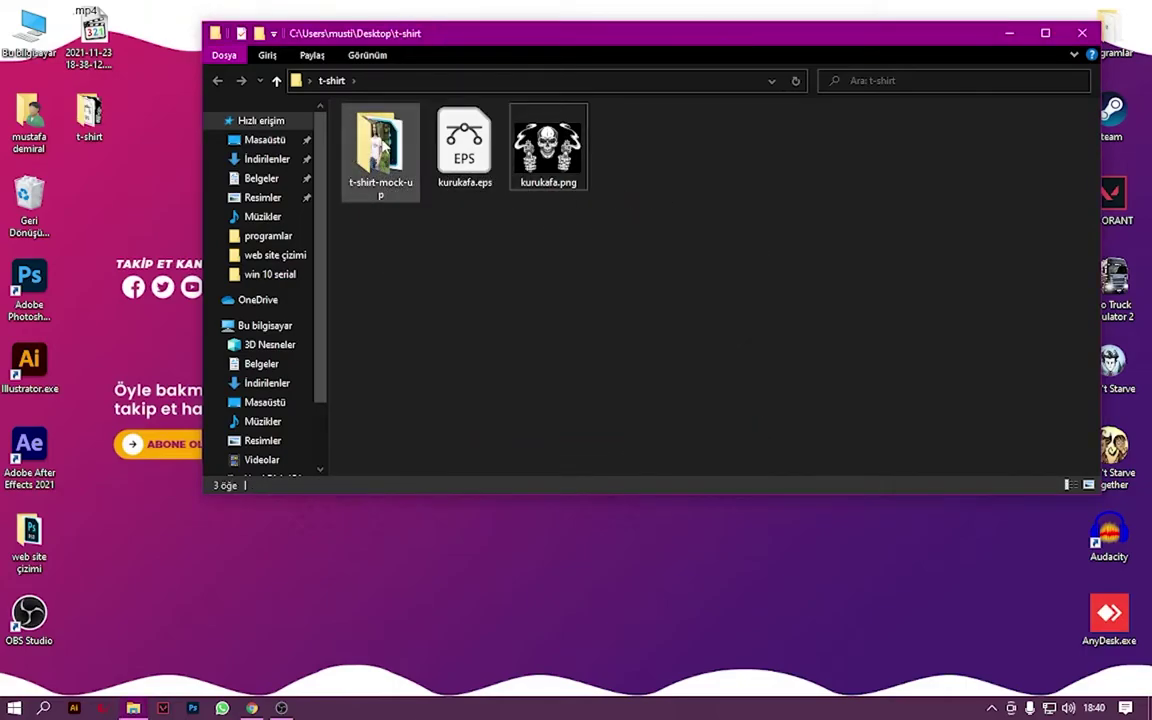
Open 7.psd from the t-shirt-mock-up folder in Adobe Photoshop 2021 as the default app.
{"action": "double_click", "coordinate": [381, 147]}
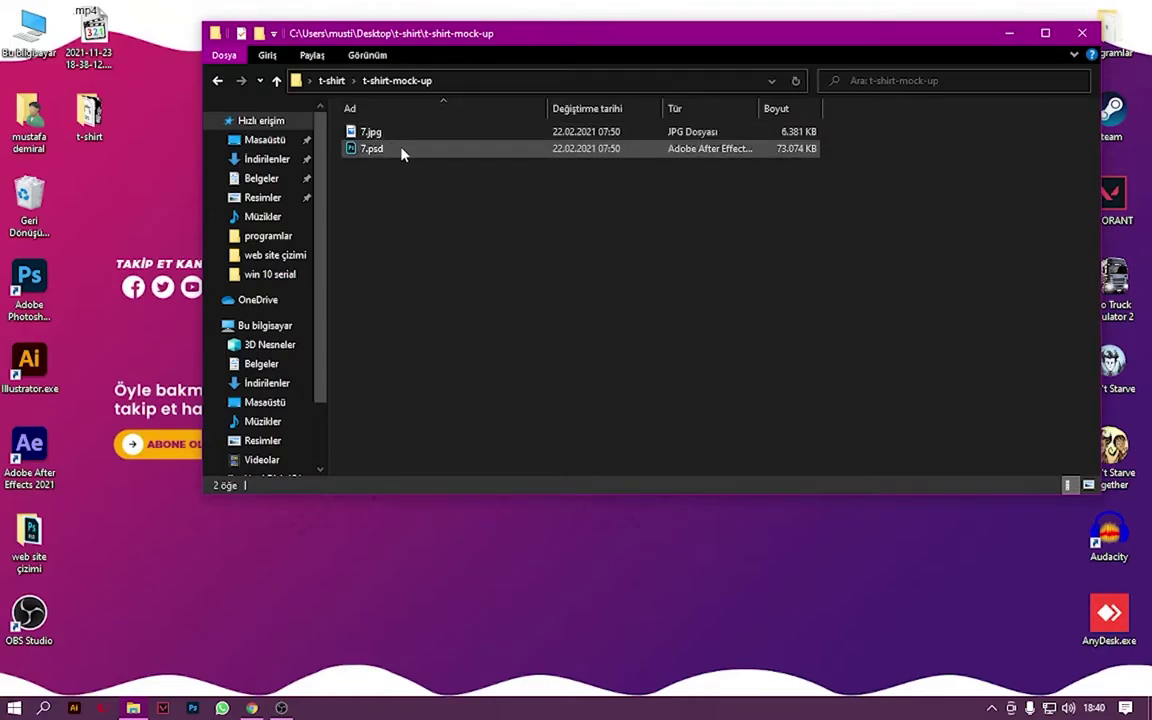
{"action": "mouse_move", "coordinate": [372, 148]}
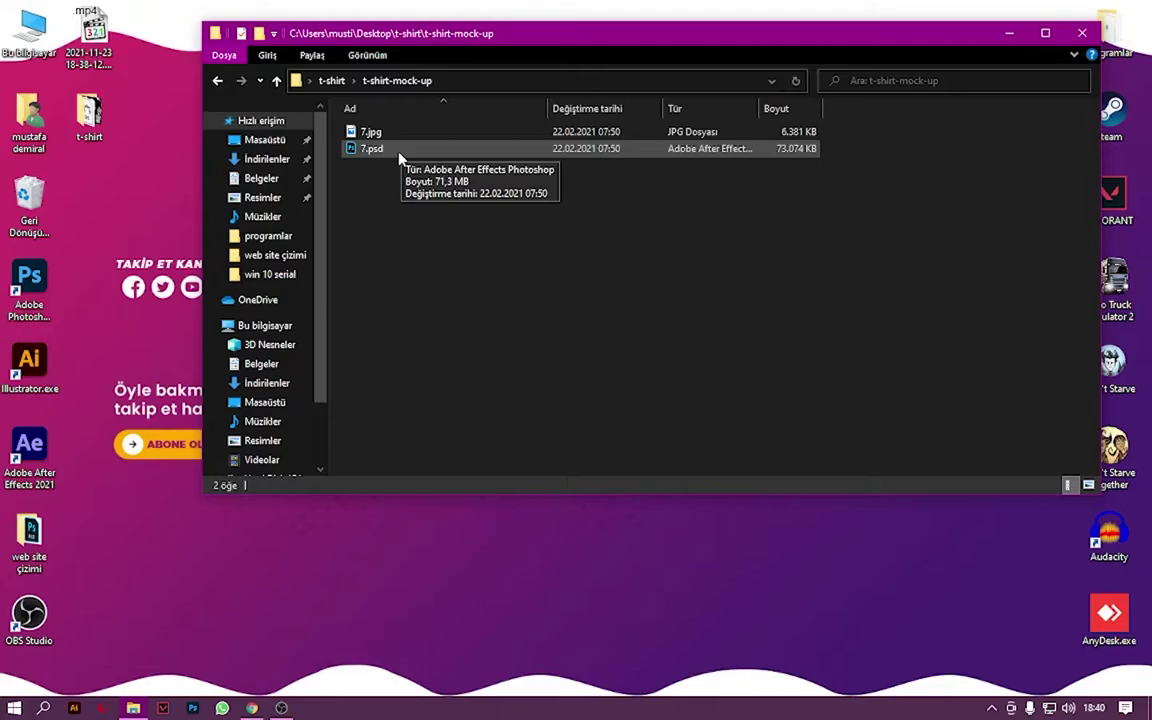
{"action": "double_click", "coordinate": [399, 154]}
{"action": "left_click", "coordinate": [477, 325]}
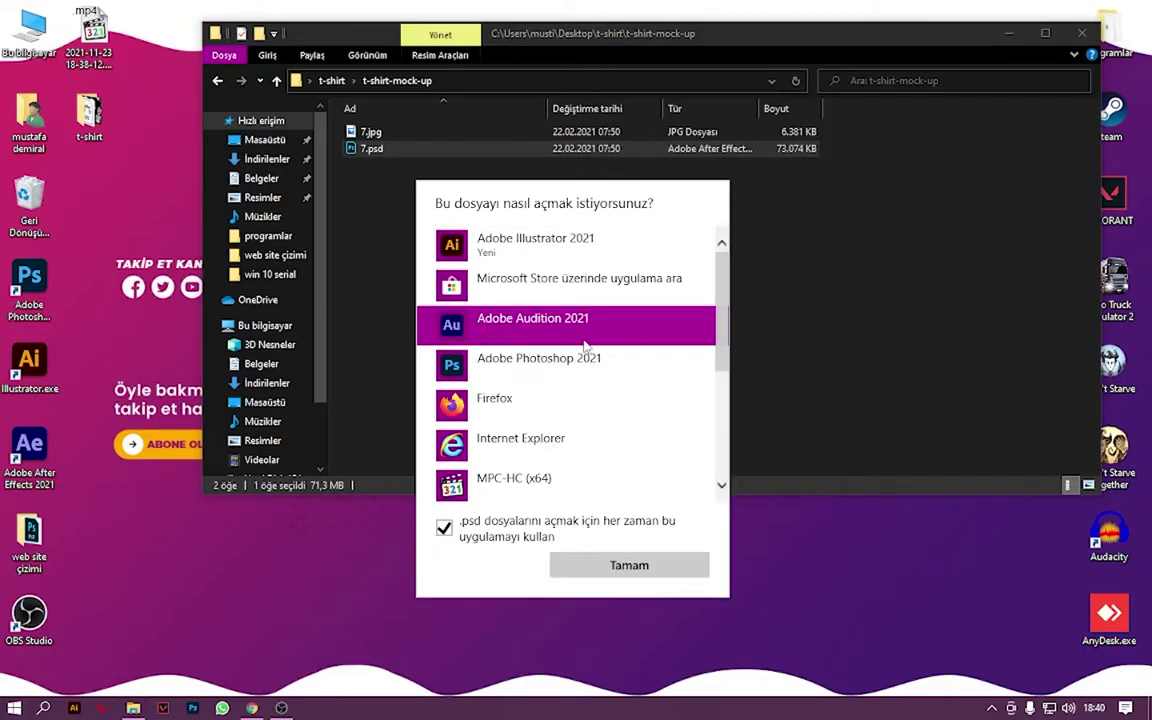
{"action": "left_click", "coordinate": [540, 365]}
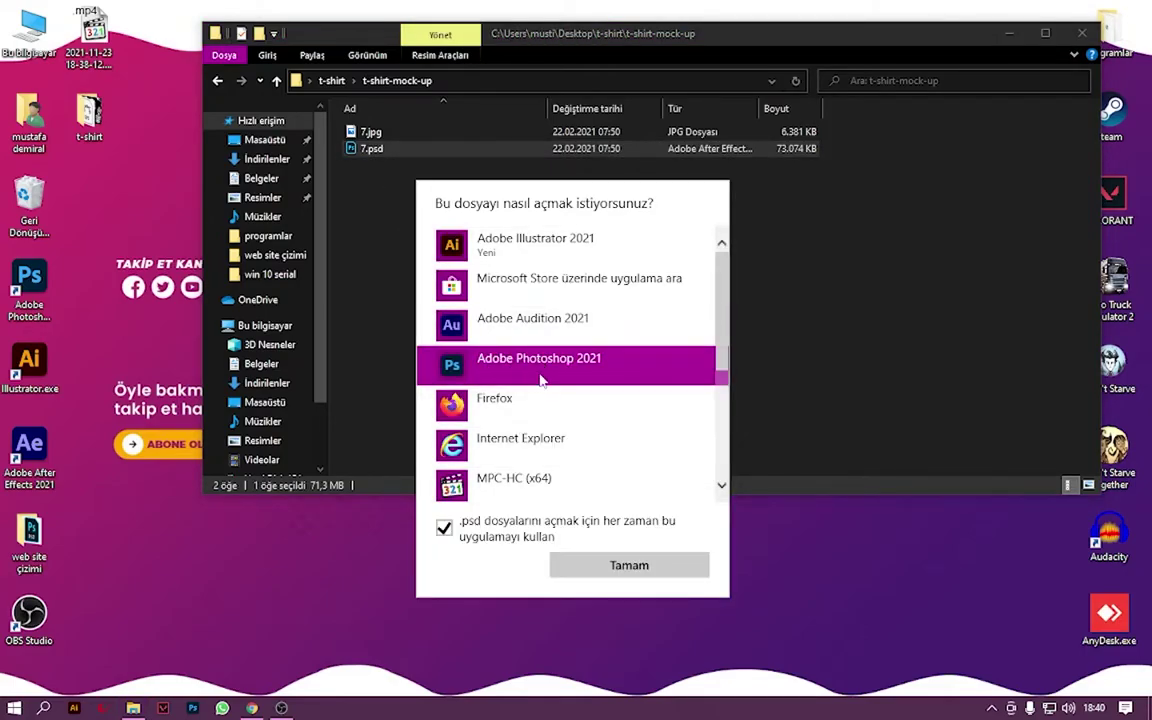
{"action": "left_click", "coordinate": [660, 560]}
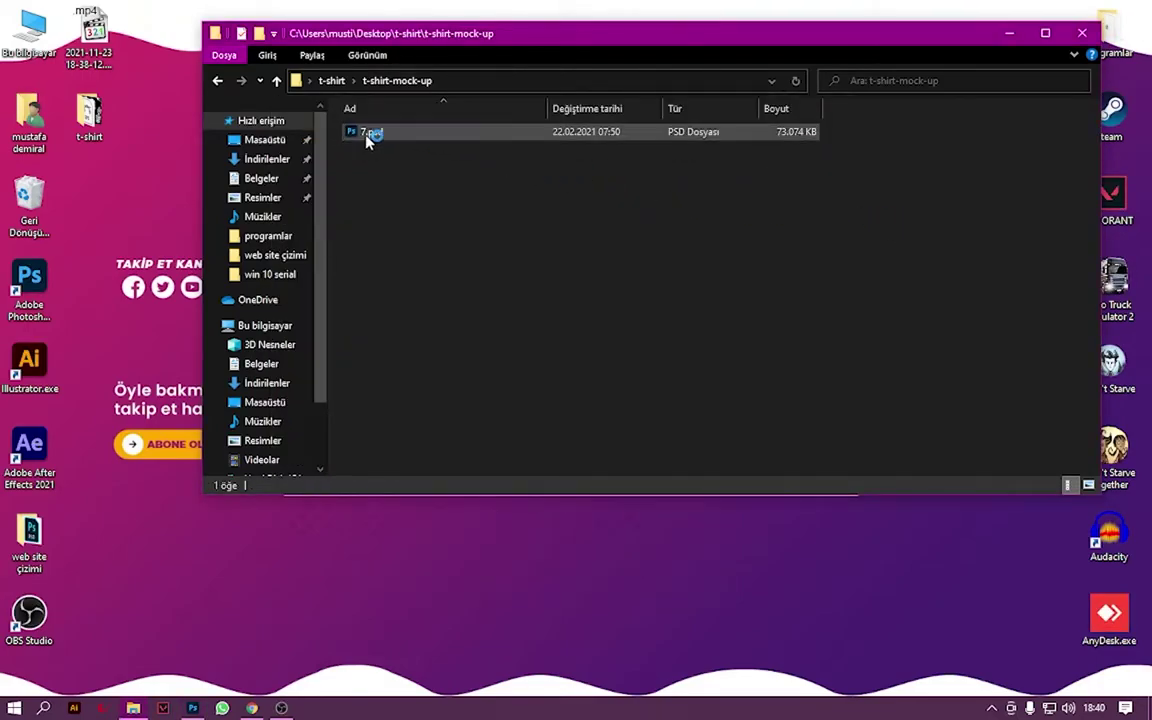
{"action": "left_click", "coordinate": [217, 80]}
Toggle the PLACE YOUR LOGO layer's visibility off and back on.
{"action": "left_click_drag", "start_coordinate": [555, 145], "coordinate": [607, 221]}
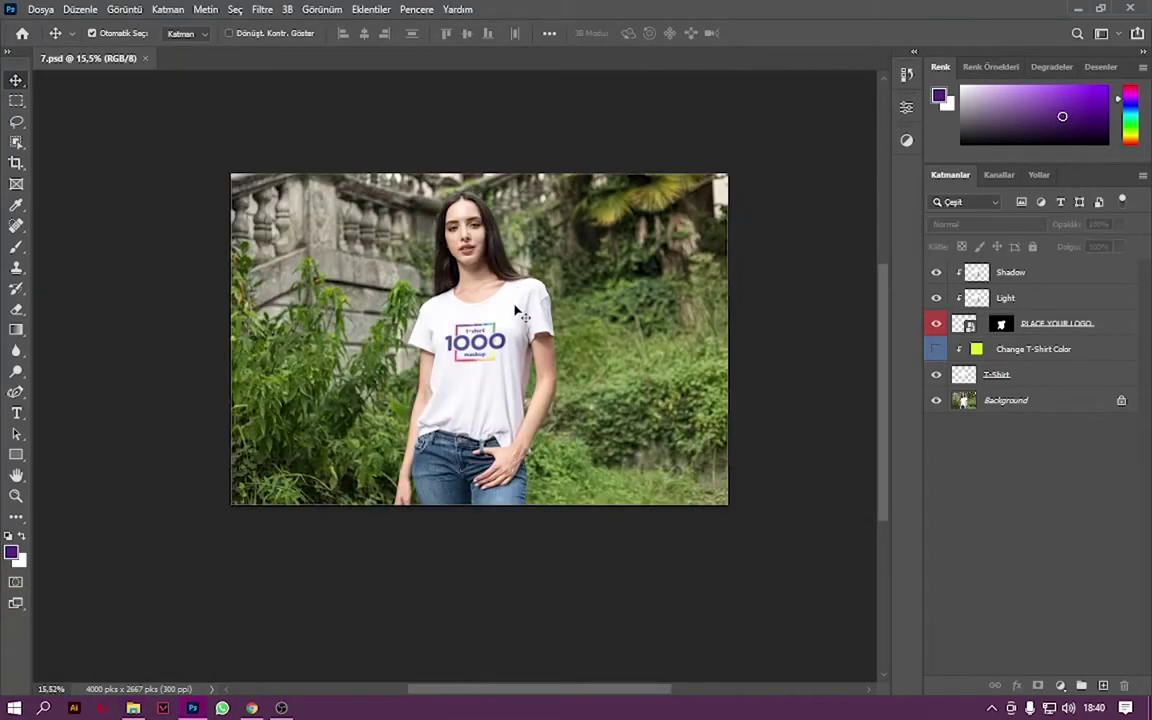
{"action": "left_click", "coordinate": [937, 325]}
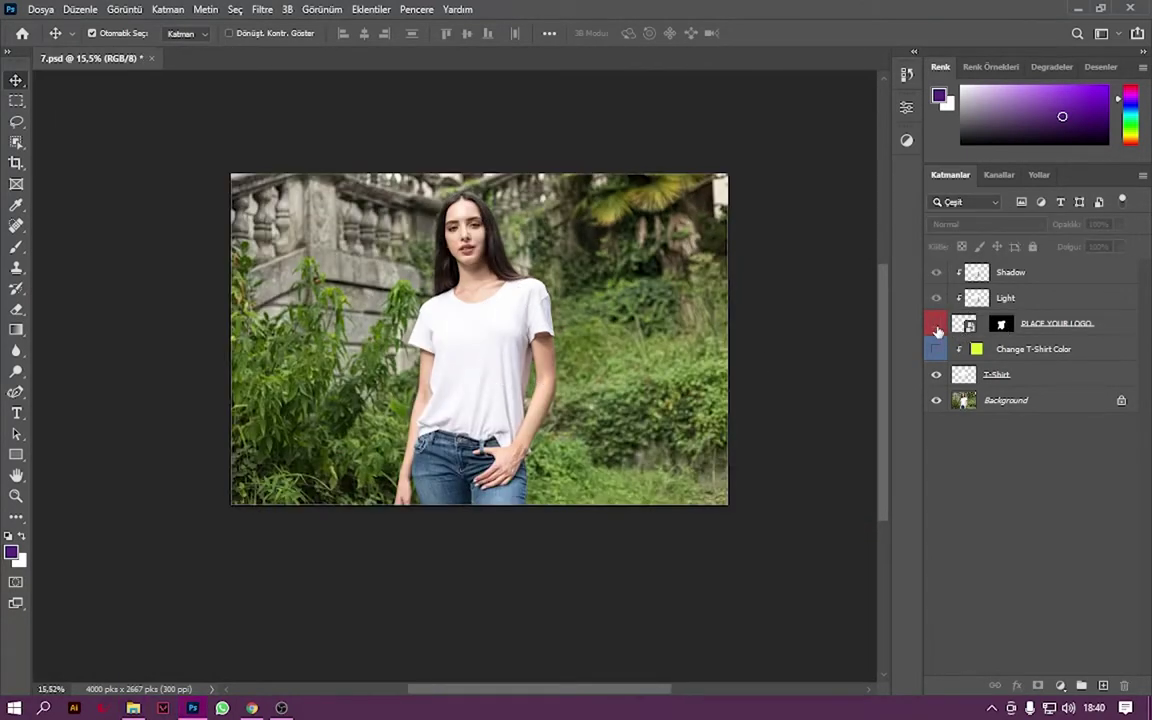
{"action": "left_click", "coordinate": [966, 328]}
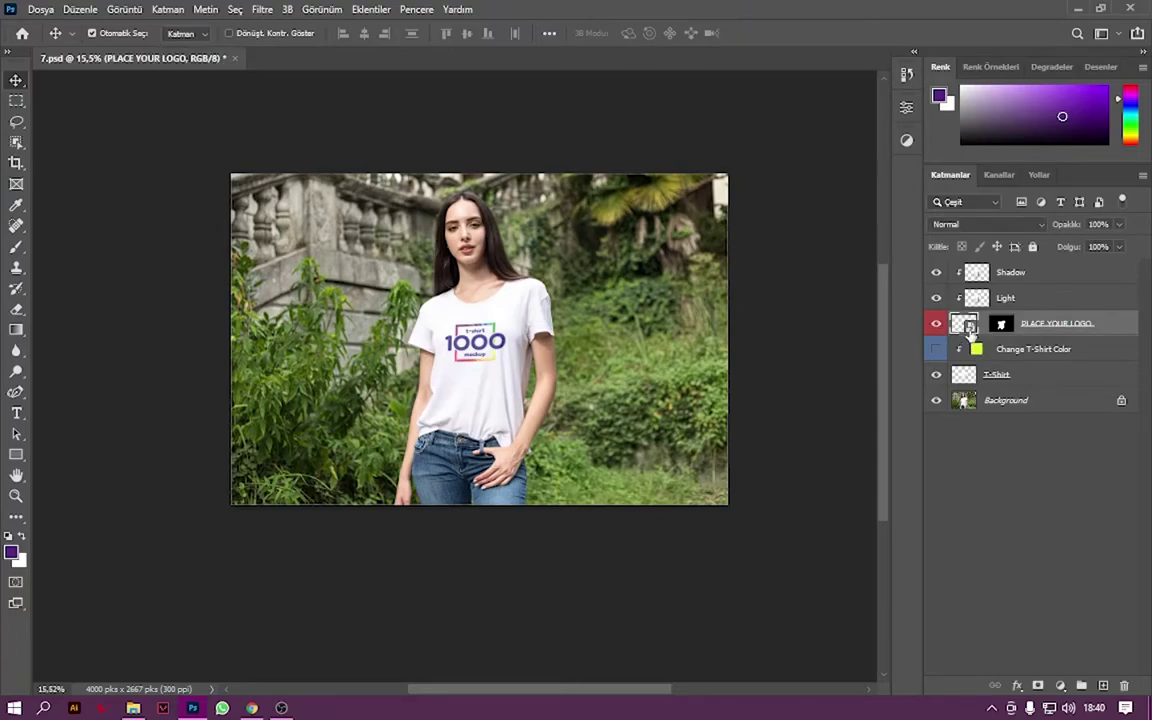
Swap the smart object's 1000 mockup logo for kurukafa.png, save, and return to 7.psd.
{"action": "double_click", "coordinate": [967, 327]}
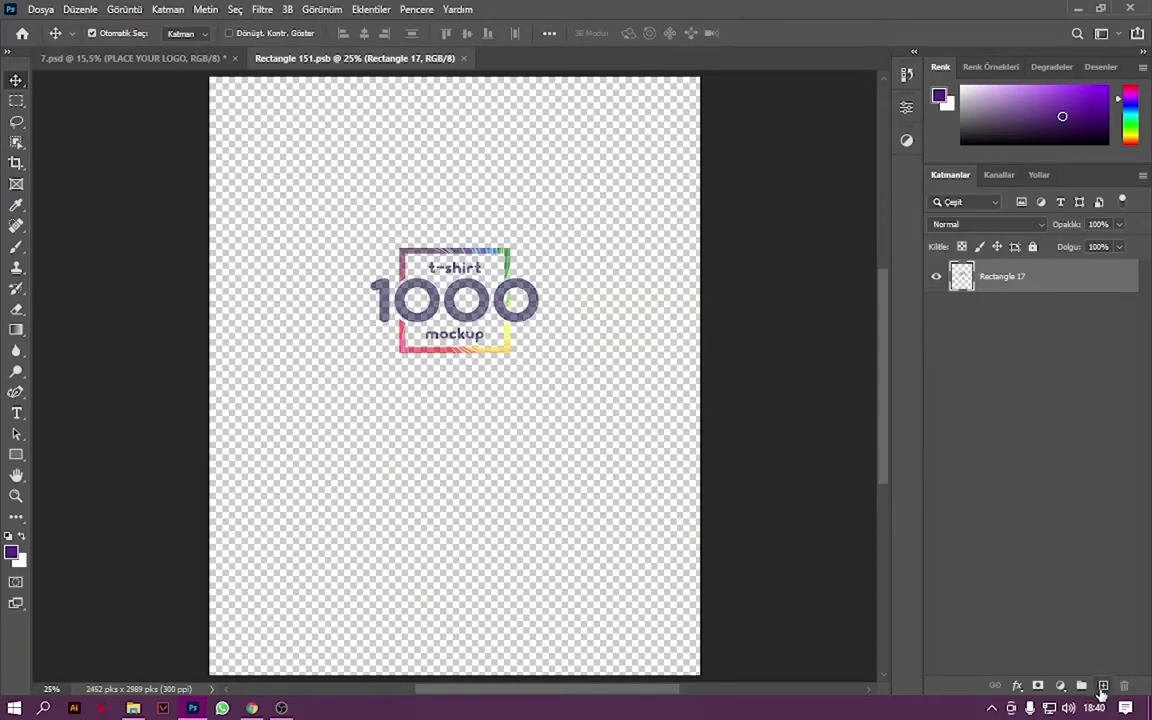
{"action": "left_click", "coordinate": [937, 280]}
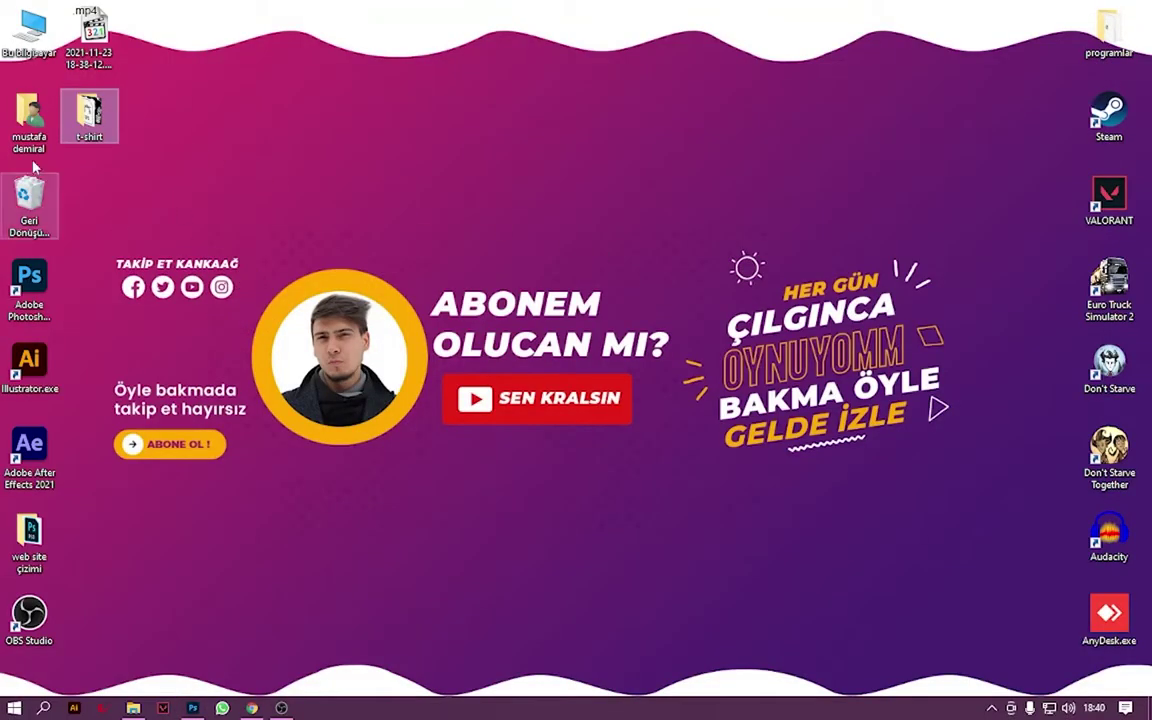
{"action": "double_click", "coordinate": [89, 112]}
{"action": "left_click", "coordinate": [541, 170]}
{"action": "left_click_drag", "start_coordinate": [541, 170], "coordinate": [659, 375]}
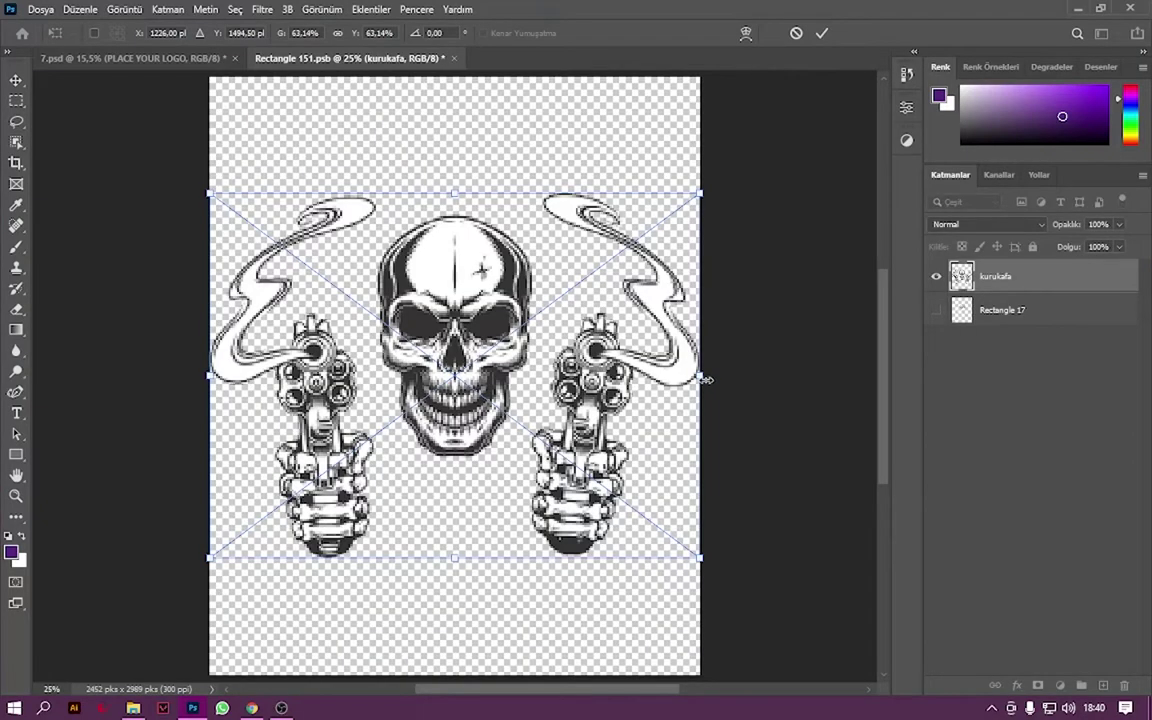
{"action": "key", "text": "alt+space"}
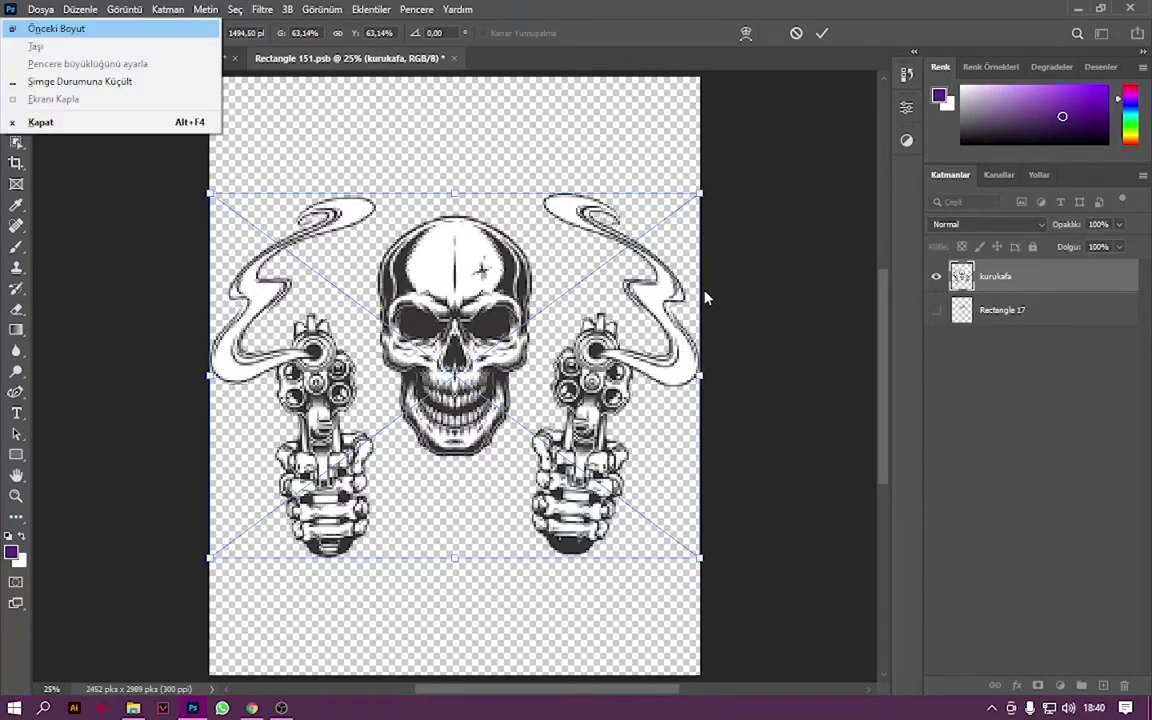
{"action": "left_click", "coordinate": [831, 40]}
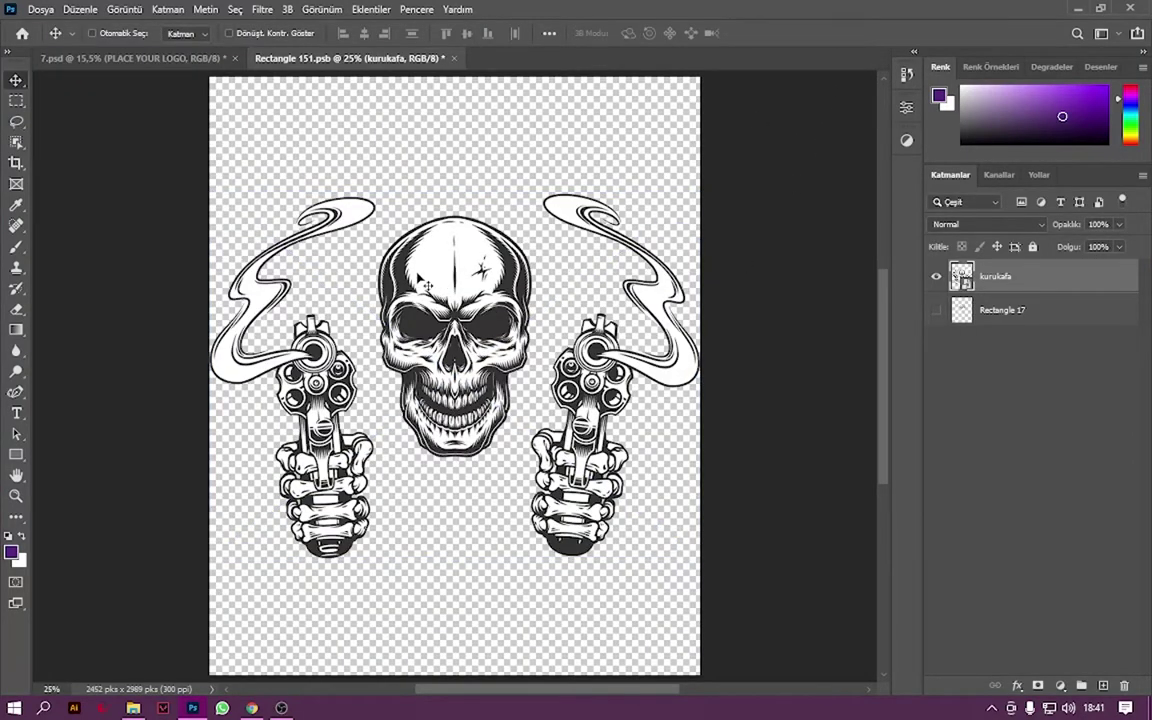
{"action": "key", "text": "ctrl+s"}
{"action": "left_click", "coordinate": [159, 58]}
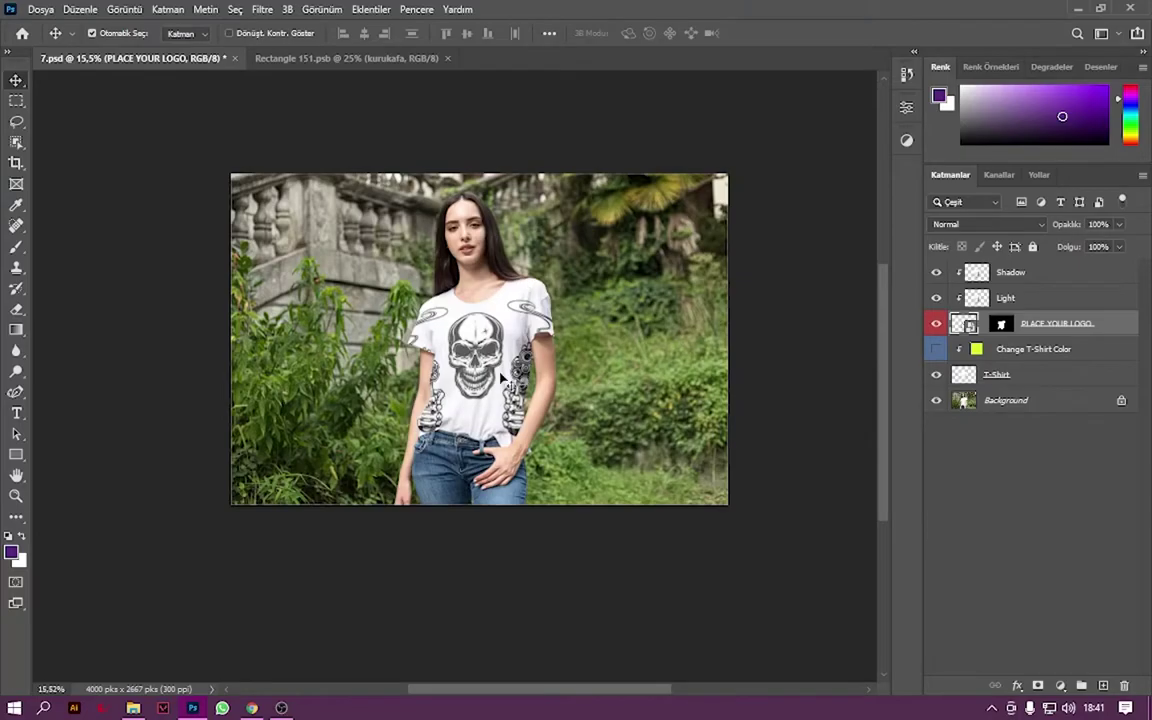
Scale the skull artwork in Rectangle 151.psb to about 30% and save it.
{"action": "key", "text": "z"}
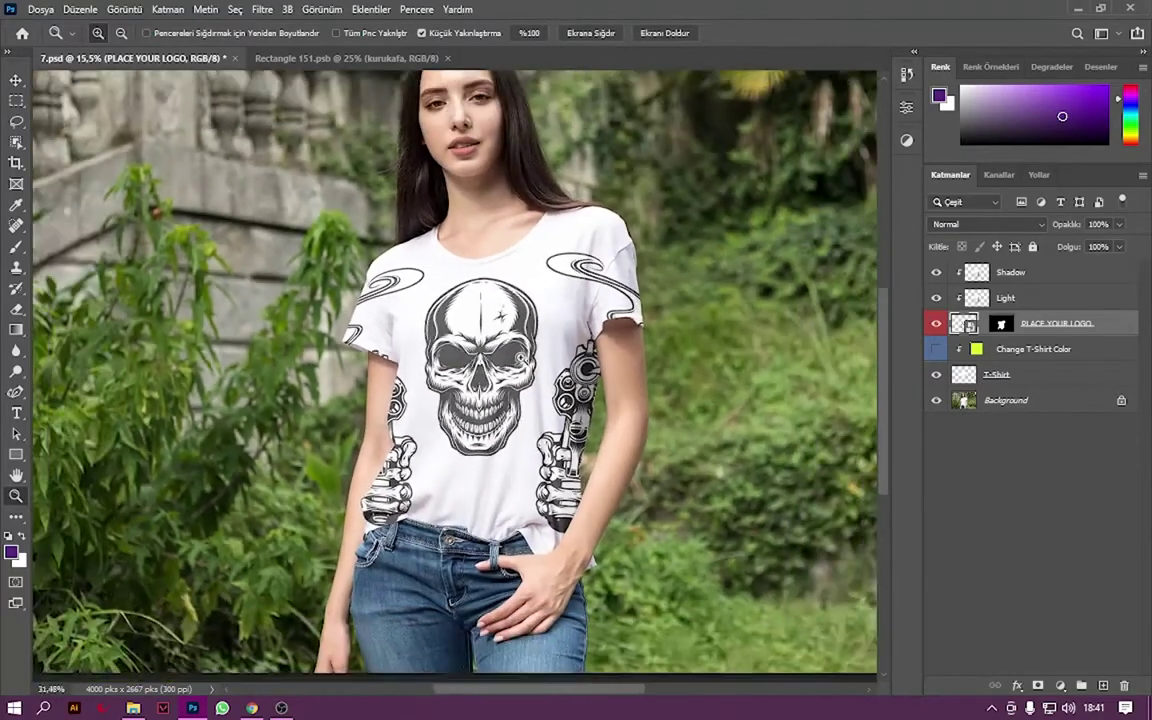
{"action": "mouse_move", "coordinate": [500, 378]}
{"action": "left_mouse_down"}
{"action": "mouse_move", "coordinate": [430, 290]}
{"action": "mouse_move", "coordinate": [442, 312]}
{"action": "left_mouse_up"}
{"action": "key", "text": "v"}
{"action": "left_click", "coordinate": [330, 58]}
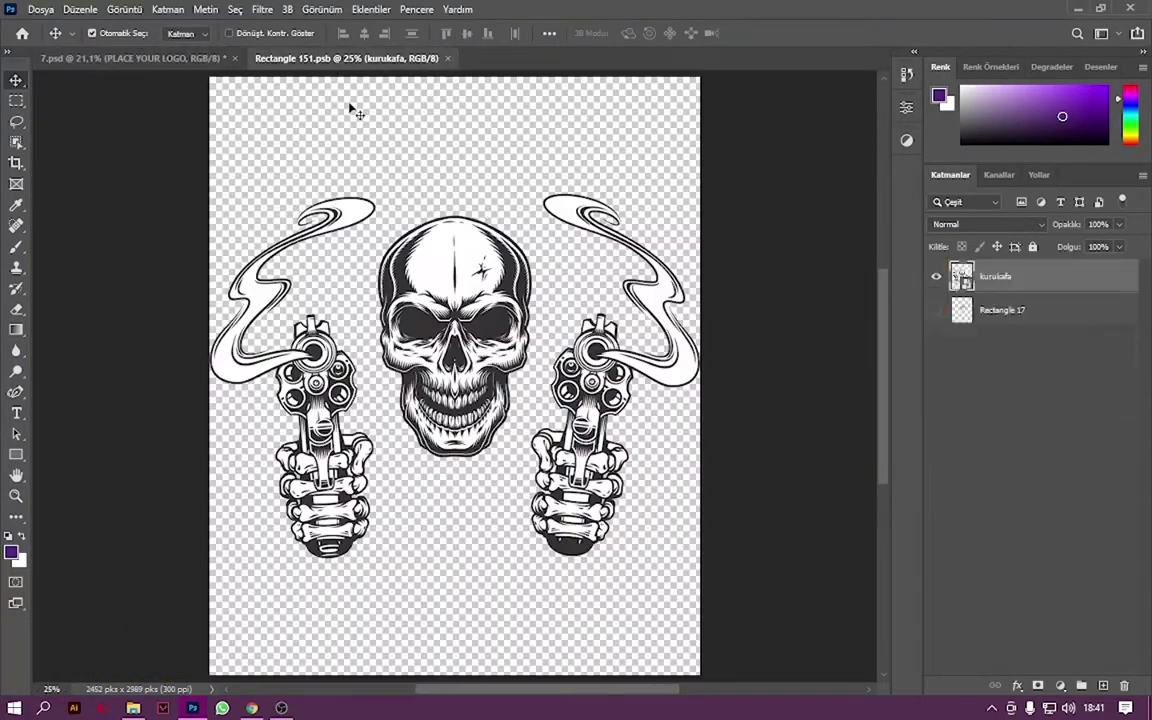
{"action": "key", "text": "ctrl+t"}
{"action": "left_click_drag", "start_coordinate": [700, 375], "coordinate": [578, 378]}
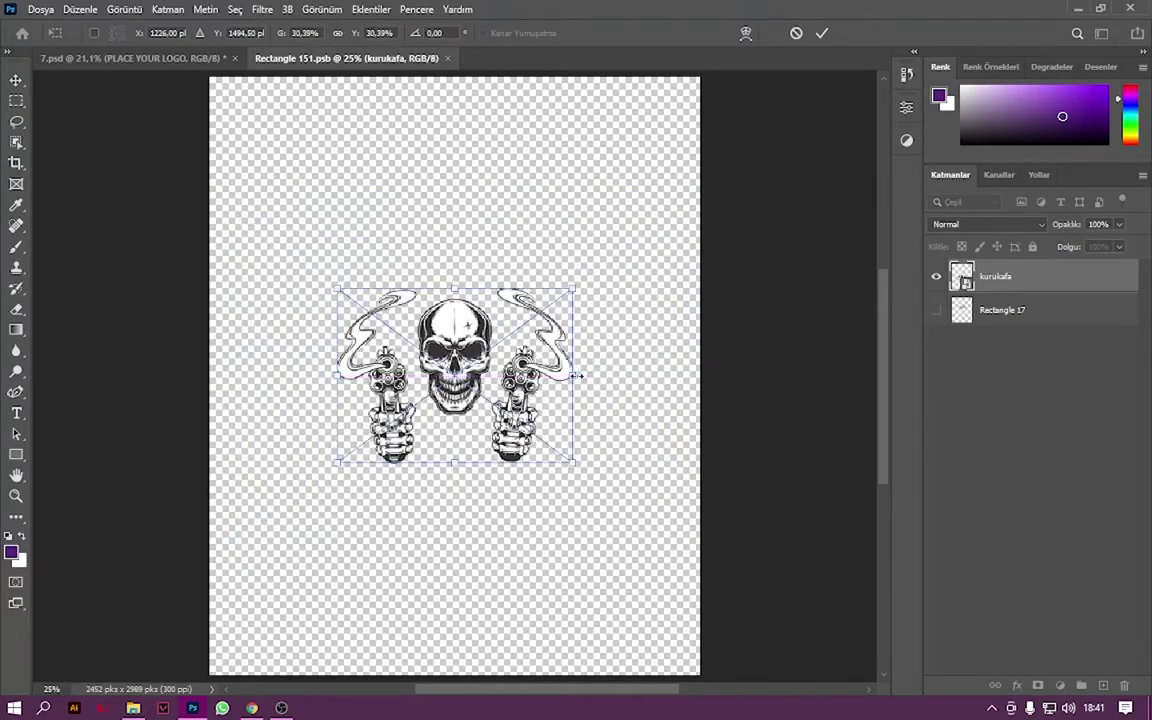
{"action": "key", "text": "Return"}
{"action": "key", "text": "ctrl+s"}
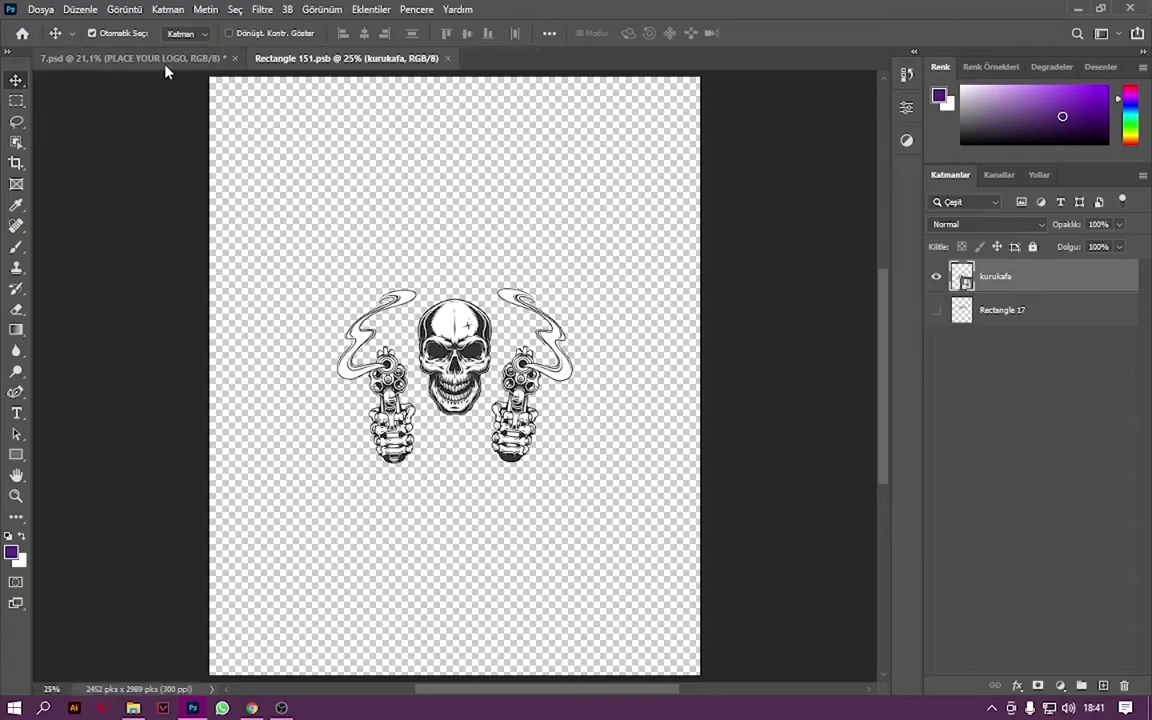
{"action": "left_click", "coordinate": [163, 60]}
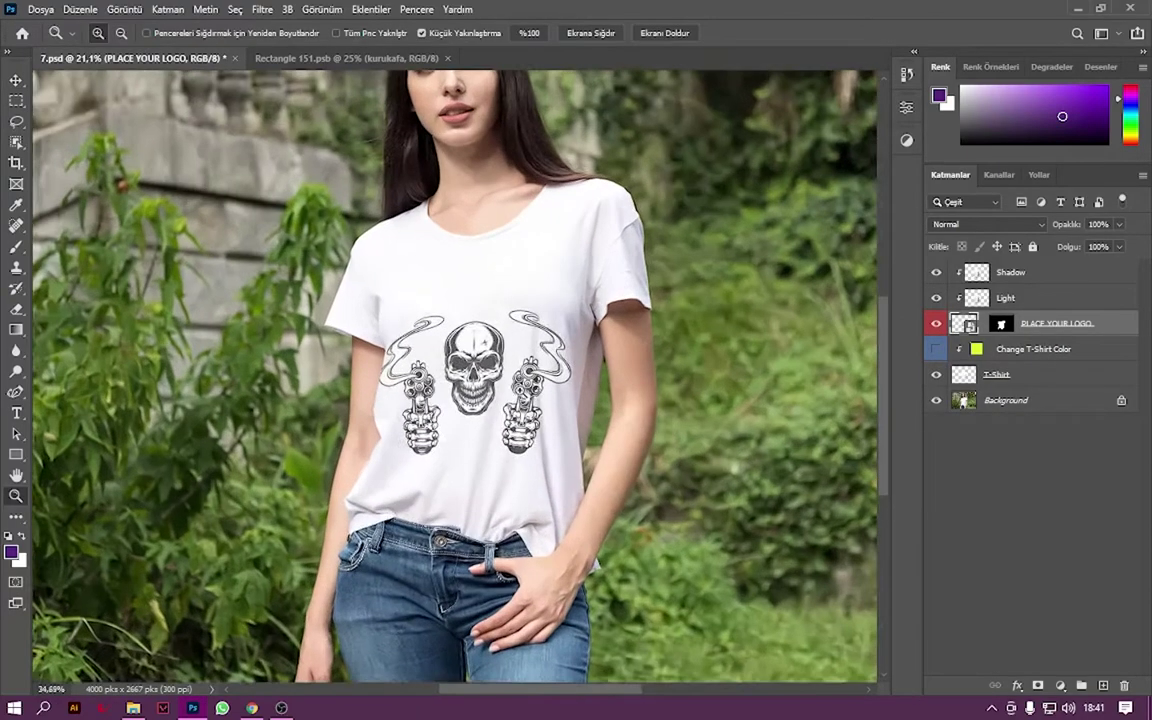
Zoom the mockup view, then switch to Chrome with a new tab.
{"action": "left_click_drag", "start_coordinate": [503, 380], "coordinate": [375, 537]}
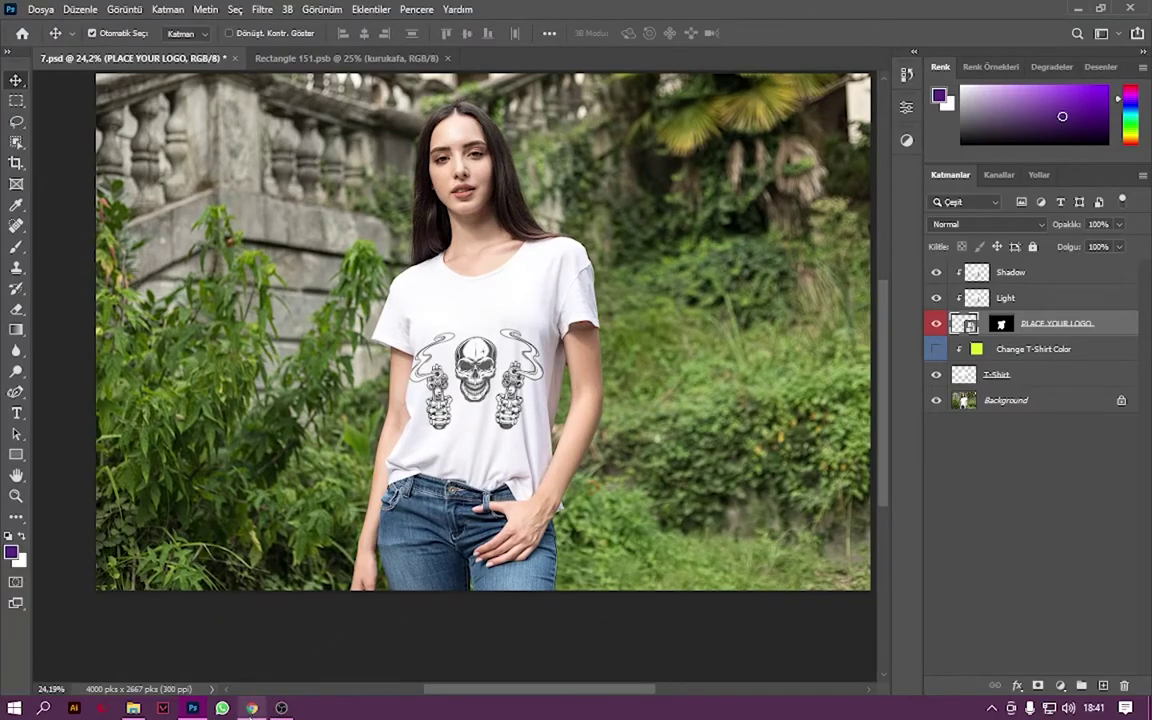
{"action": "key", "text": "alt+Tab"}
{"action": "left_click", "coordinate": [400, 13]}
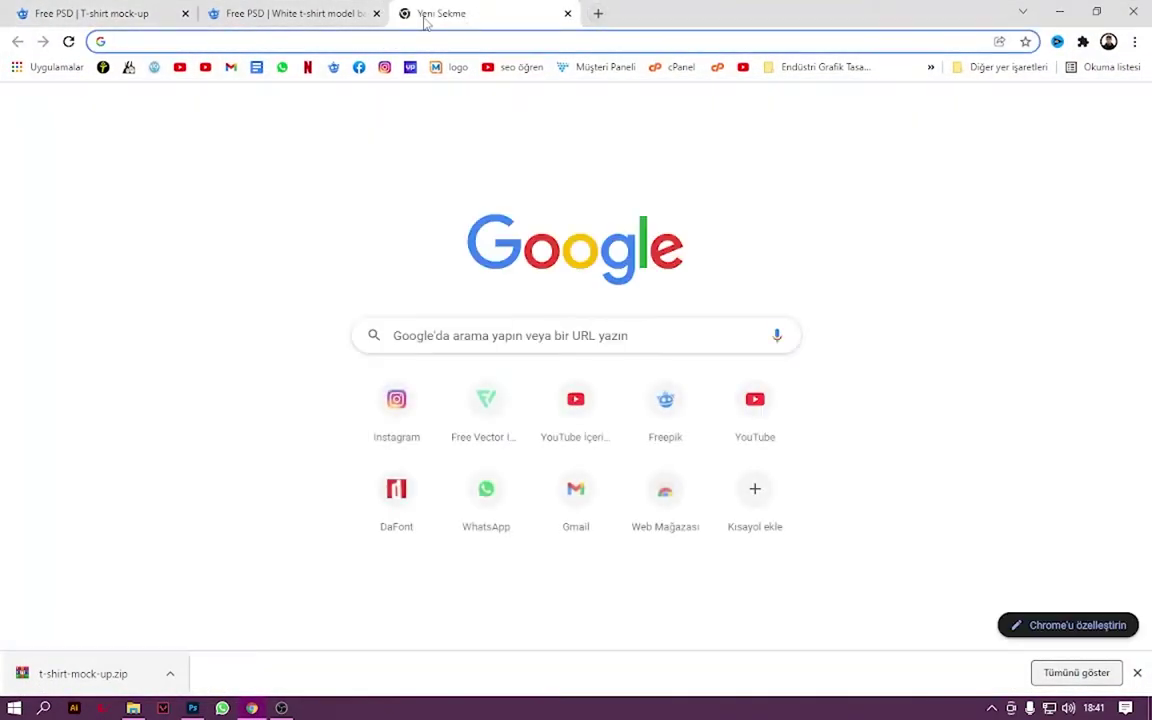
Go to flaticon.com and search for 'design' icons.
{"action": "type", "text": "flaticon.com"}
{"action": "key", "text": "Return"}
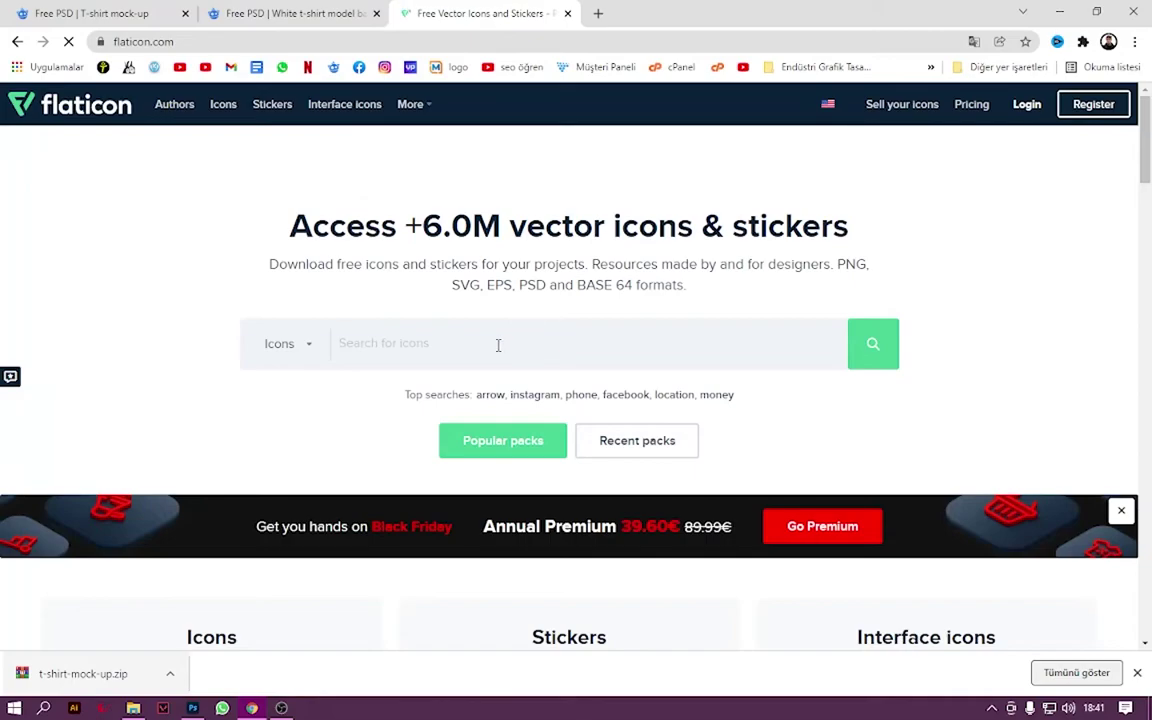
{"action": "scroll", "coordinate": [597, 359], "scroll_direction": "down", "scroll_amount": 3}
{"action": "scroll", "coordinate": [586, 345], "scroll_direction": "up", "scroll_amount": 3}
{"action": "type", "text": "de"}
{"action": "type", "text": "ng"}
{"action": "key", "text": "BackSpace"}
{"action": "key", "text": "BackSpace"}
{"action": "type", "text": "gn"}
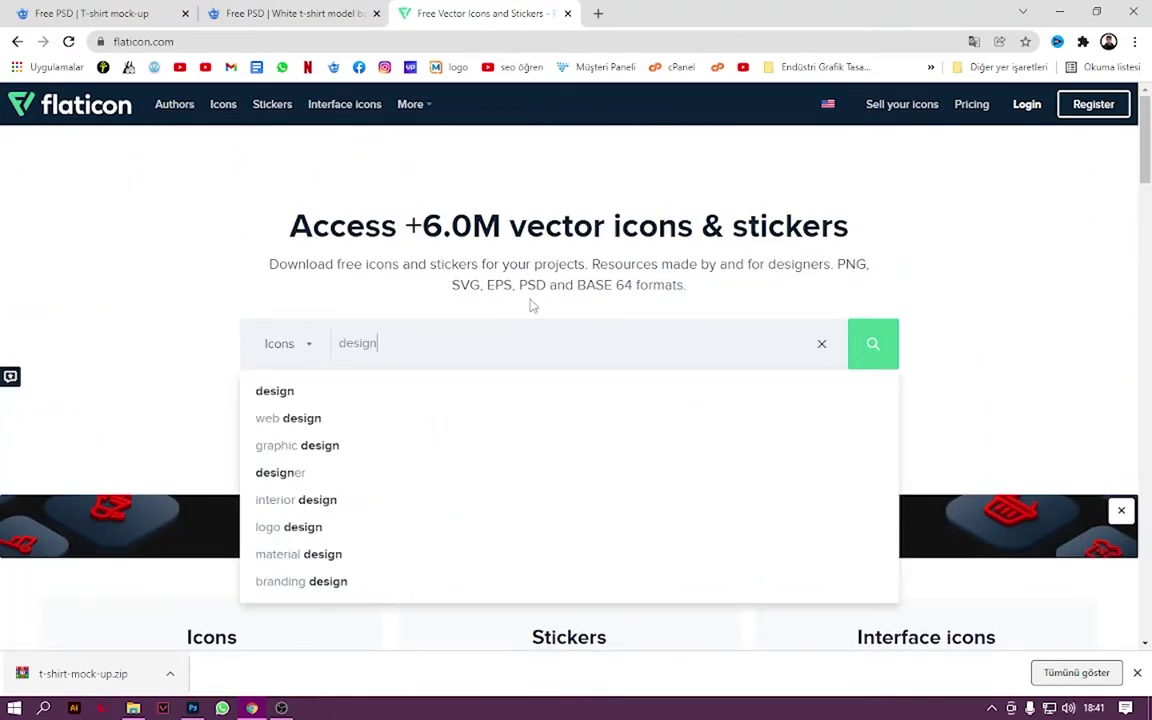
{"action": "key", "text": "Return"}
Download the coloured lightbulb-pen icon as a free PNG.
{"action": "scroll", "coordinate": [485, 385], "scroll_direction": "down", "scroll_amount": 1}
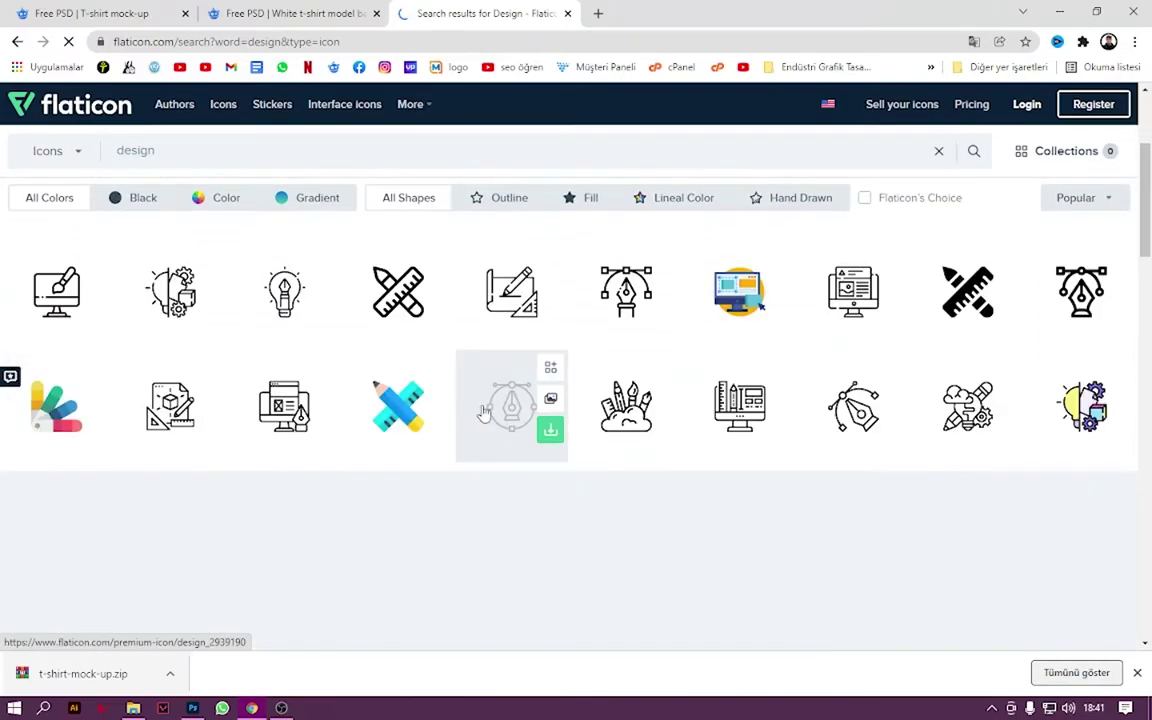
{"action": "scroll", "coordinate": [392, 451], "scroll_direction": "down", "scroll_amount": 1}
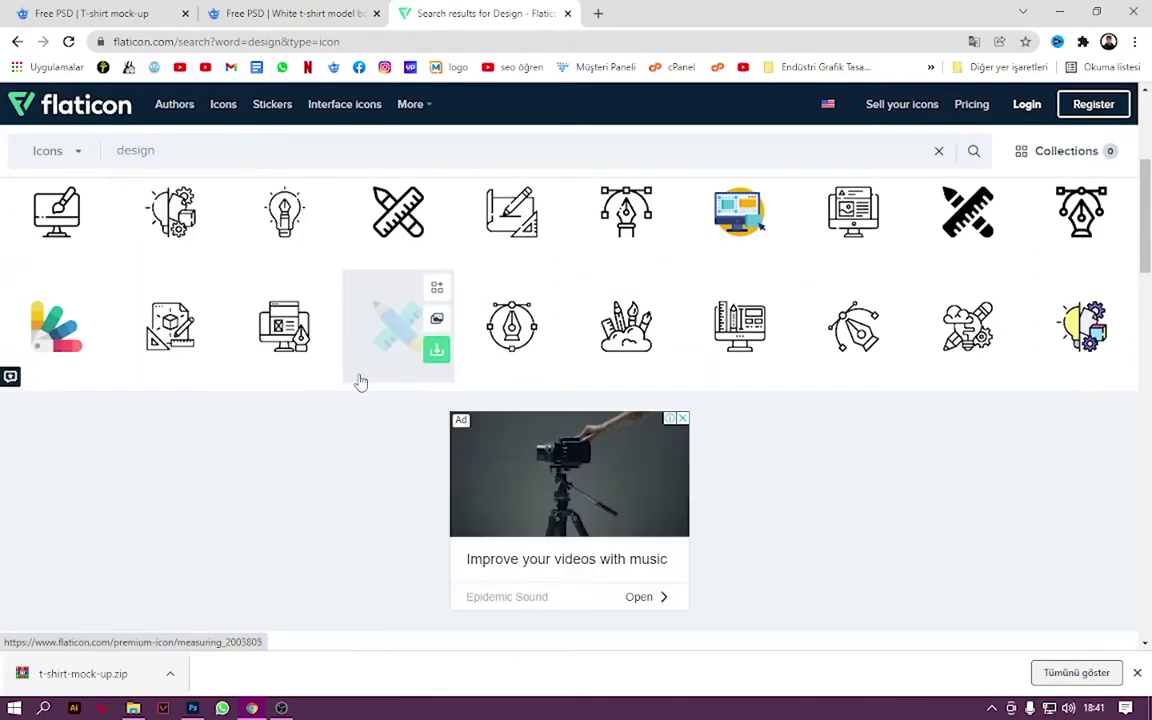
{"action": "left_click", "coordinate": [287, 220]}
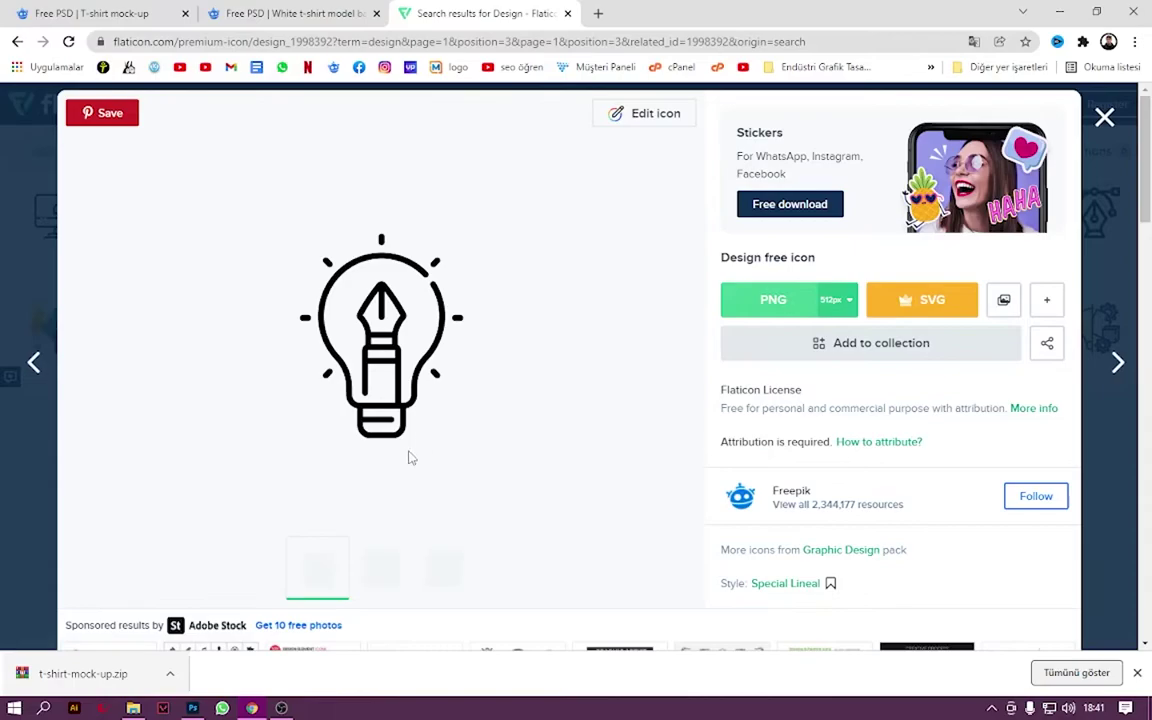
{"action": "scroll", "coordinate": [406, 455], "scroll_direction": "down", "scroll_amount": 2}
{"action": "left_click", "coordinate": [381, 408]}
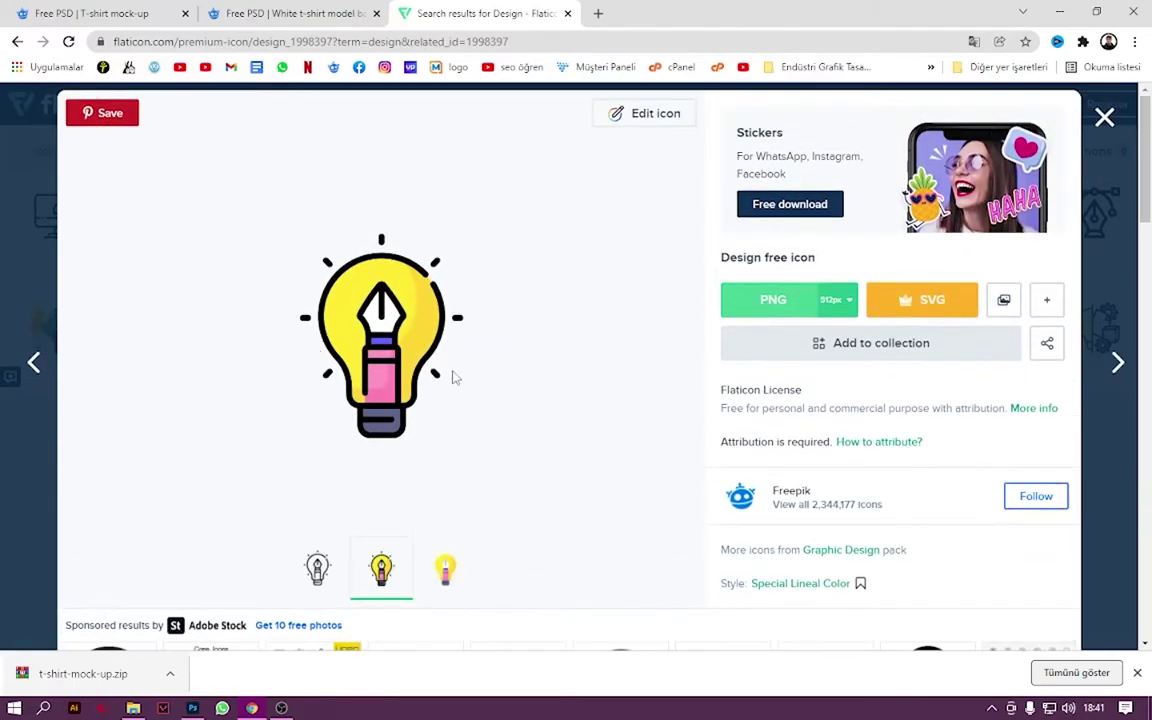
{"action": "left_click", "coordinate": [767, 302]}
{"action": "left_click", "coordinate": [864, 540]}
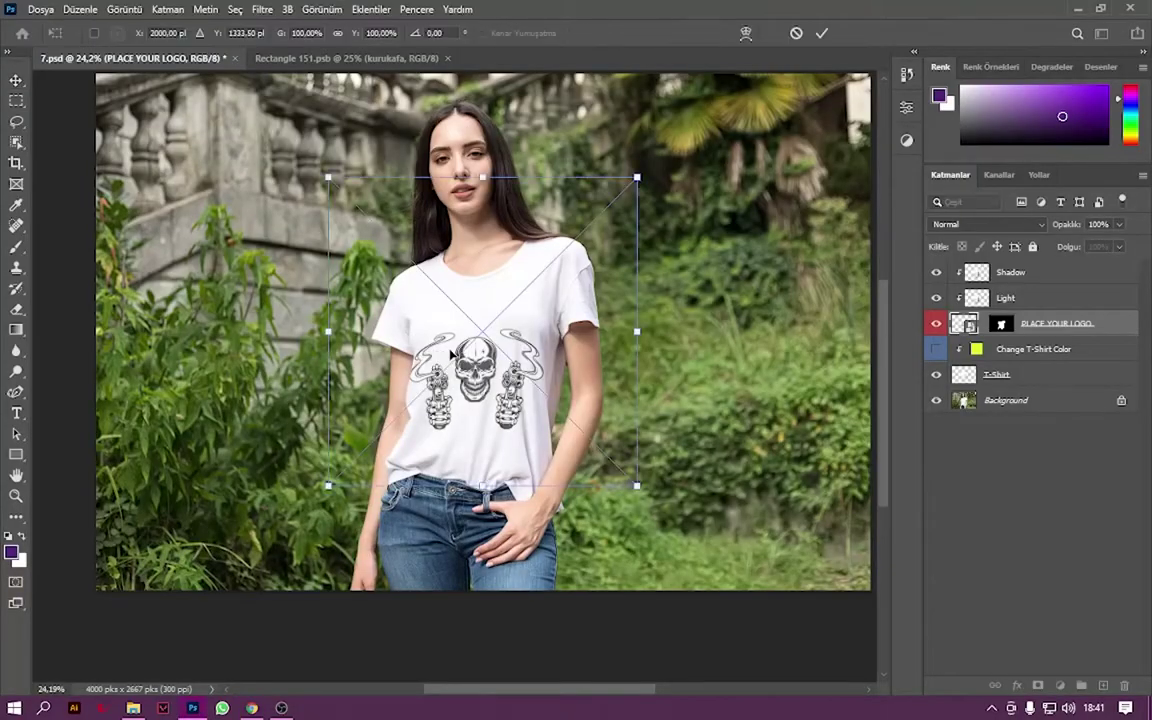
Place the lightbulb PNG in 7.psd and drag its layer into the Rectangle 151.psb logo document.
{"action": "key", "text": "Return"}
{"action": "left_click_drag", "start_coordinate": [490, 240], "coordinate": [300, 72]}
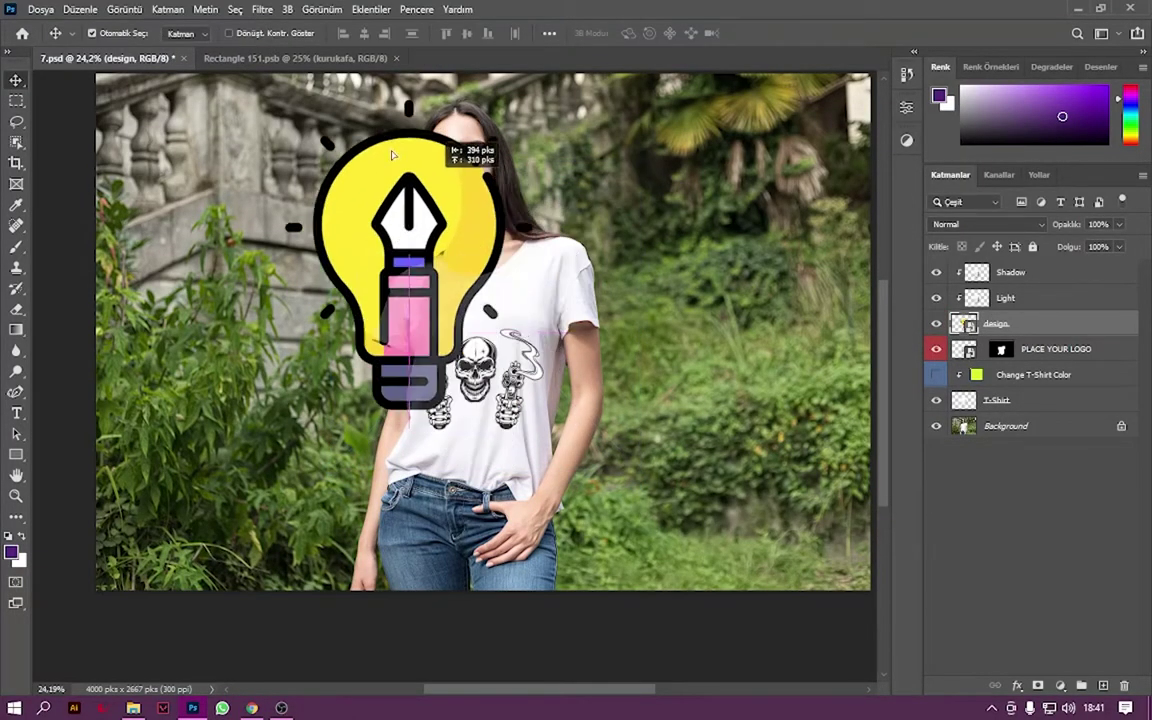
{"action": "left_click", "coordinate": [293, 60]}
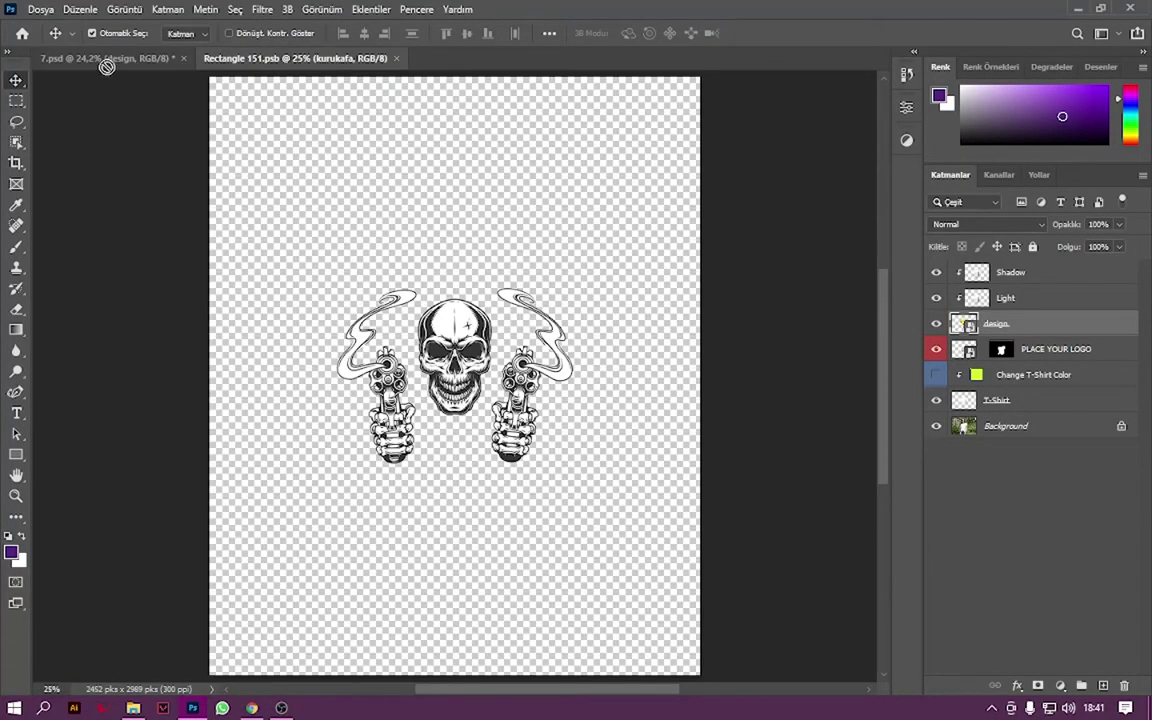
{"action": "left_click", "coordinate": [160, 60]}
{"action": "mouse_move", "coordinate": [270, 135]}
{"action": "left_mouse_down"}
{"action": "mouse_move", "coordinate": [318, 140]}
{"action": "mouse_move", "coordinate": [262, 51]}
{"action": "mouse_move", "coordinate": [258, 60]}
{"action": "left_mouse_up"}
{"action": "left_click_drag", "start_coordinate": [478, 350], "coordinate": [562, 362]}
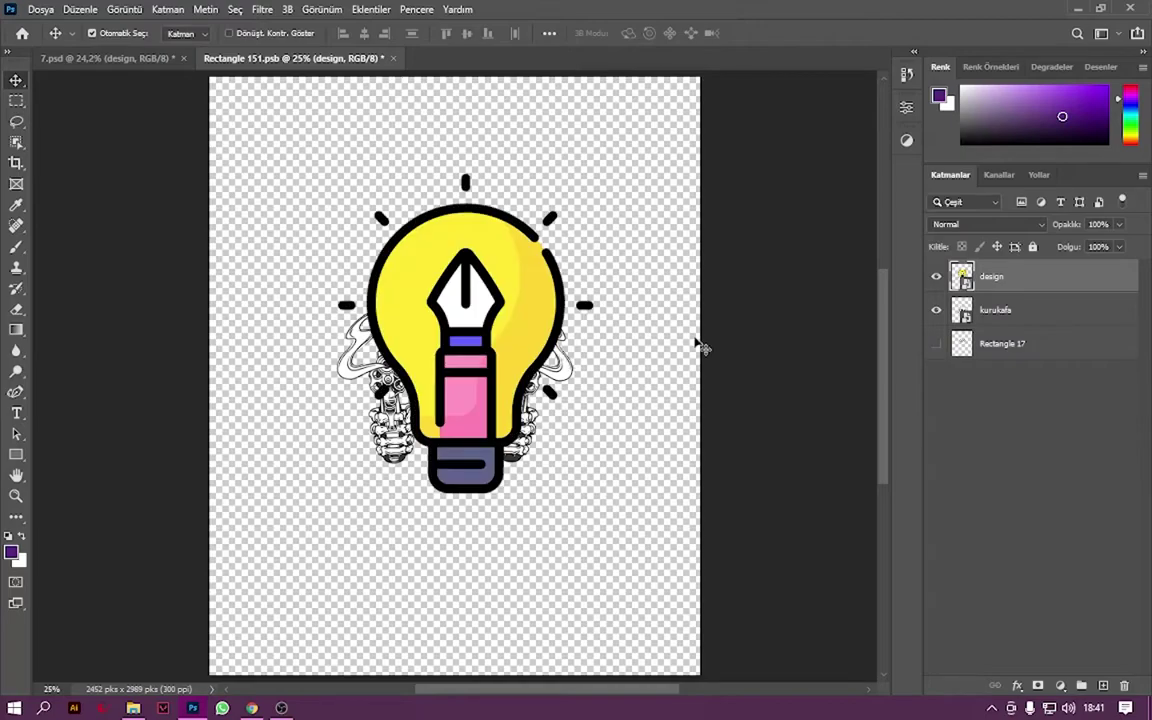
Hide the kurukafa skull layer, then hide the large lightbulb copy in 7.psd.
{"action": "left_click", "coordinate": [936, 310]}
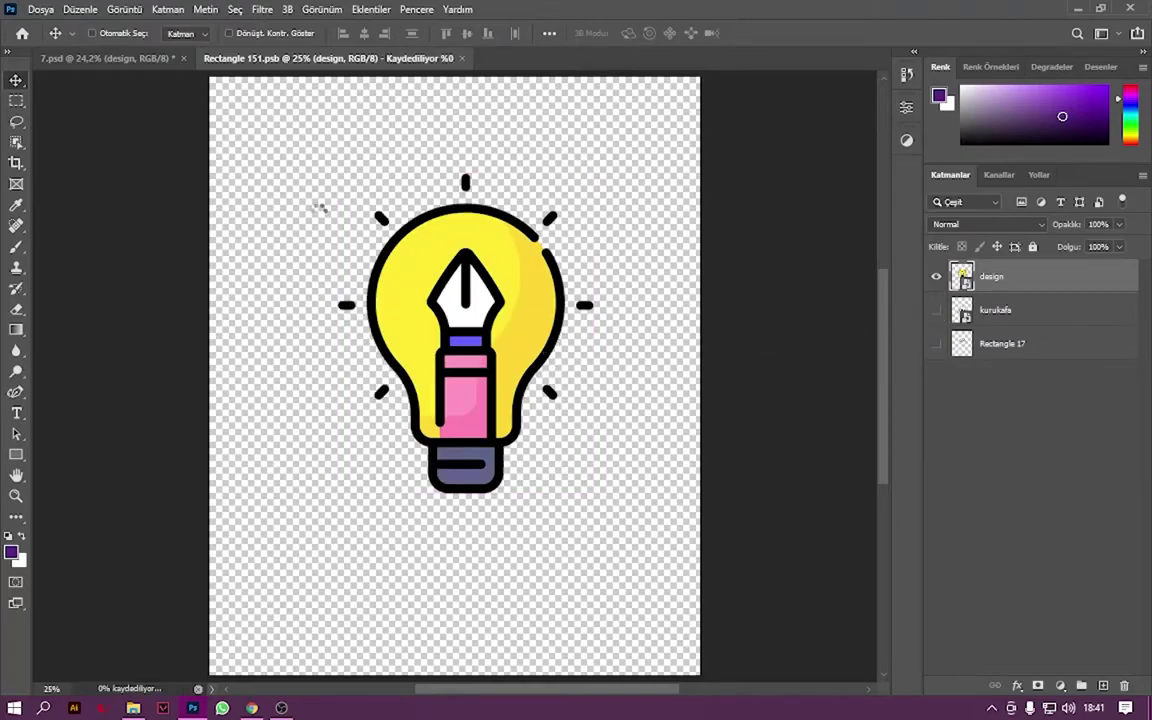
{"action": "left_click", "coordinate": [127, 64]}
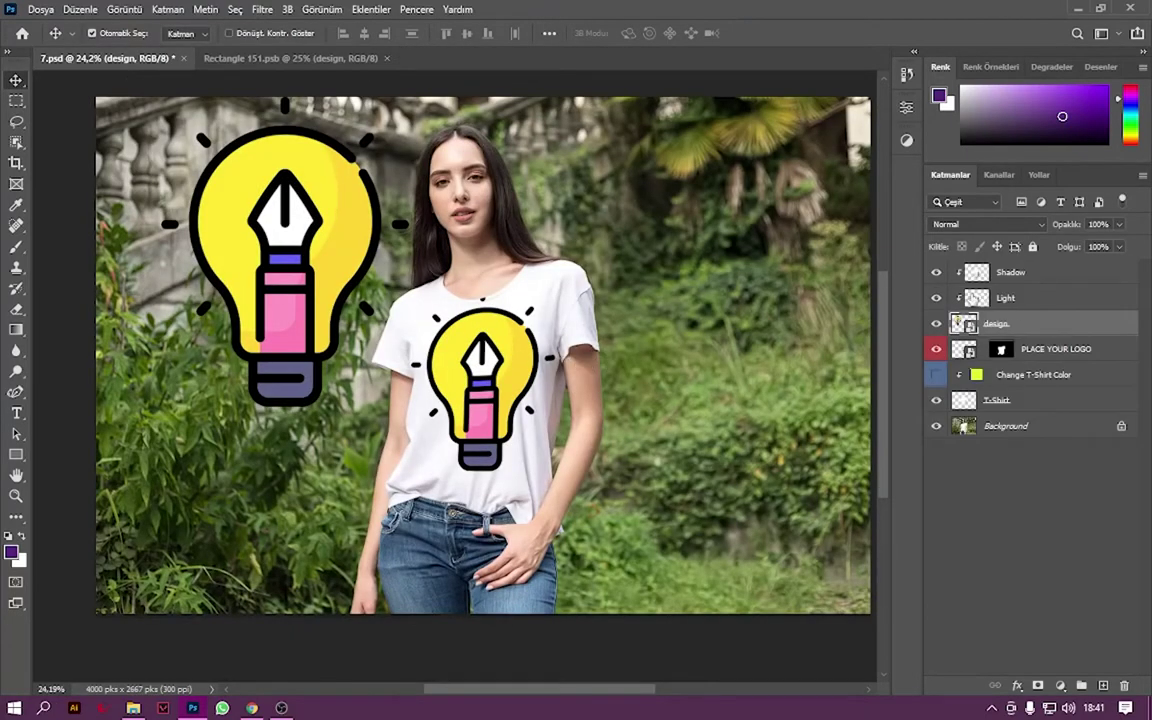
{"action": "left_click_drag", "start_coordinate": [258, 220], "coordinate": [508, 315]}
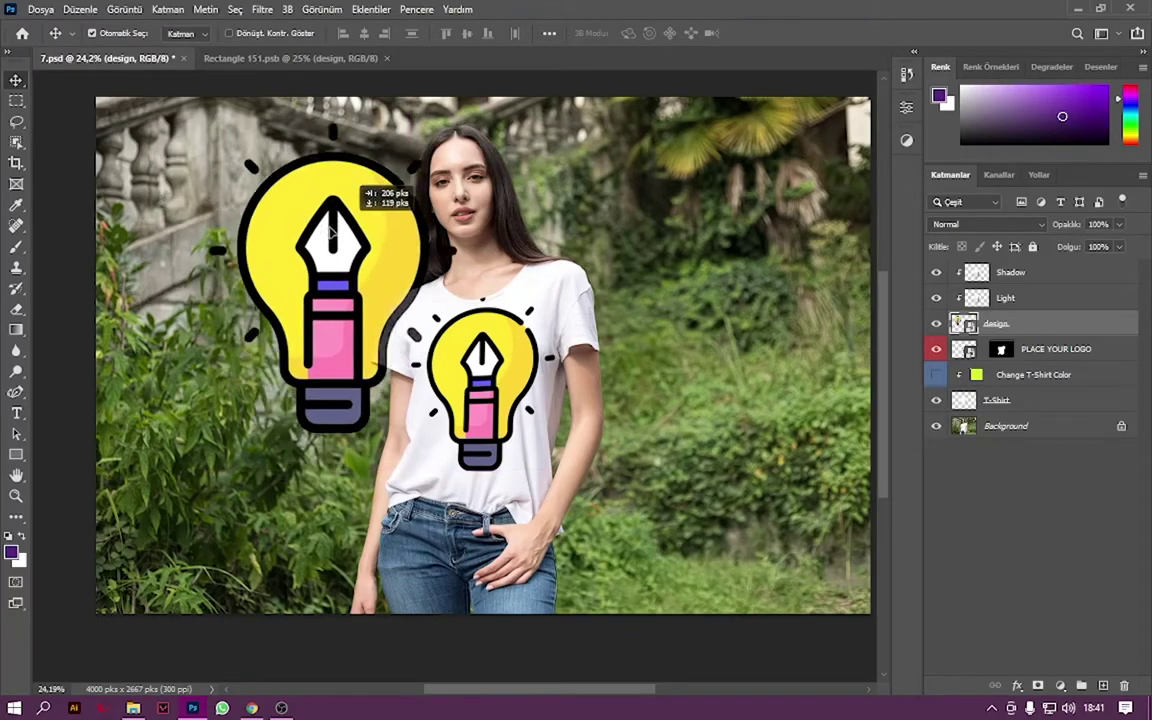
{"action": "left_click", "coordinate": [935, 323]}
{"action": "scroll", "coordinate": [500, 360], "scroll_direction": "down", "scroll_amount": 2}
{"action": "scroll", "coordinate": [520, 390], "scroll_direction": "up", "scroll_amount": 3}
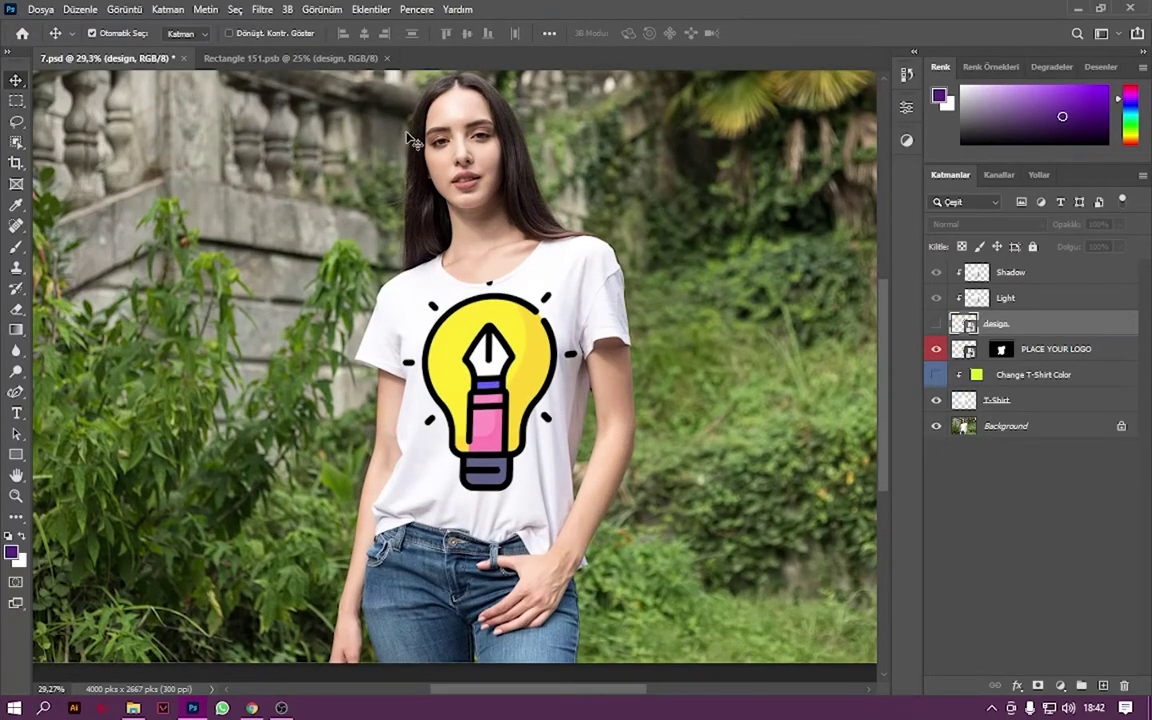
Scale the lightbulb in the logo document, save, and preview it on the mockup.
{"action": "left_click", "coordinate": [290, 58]}
{"action": "key", "text": "ctrl+t"}
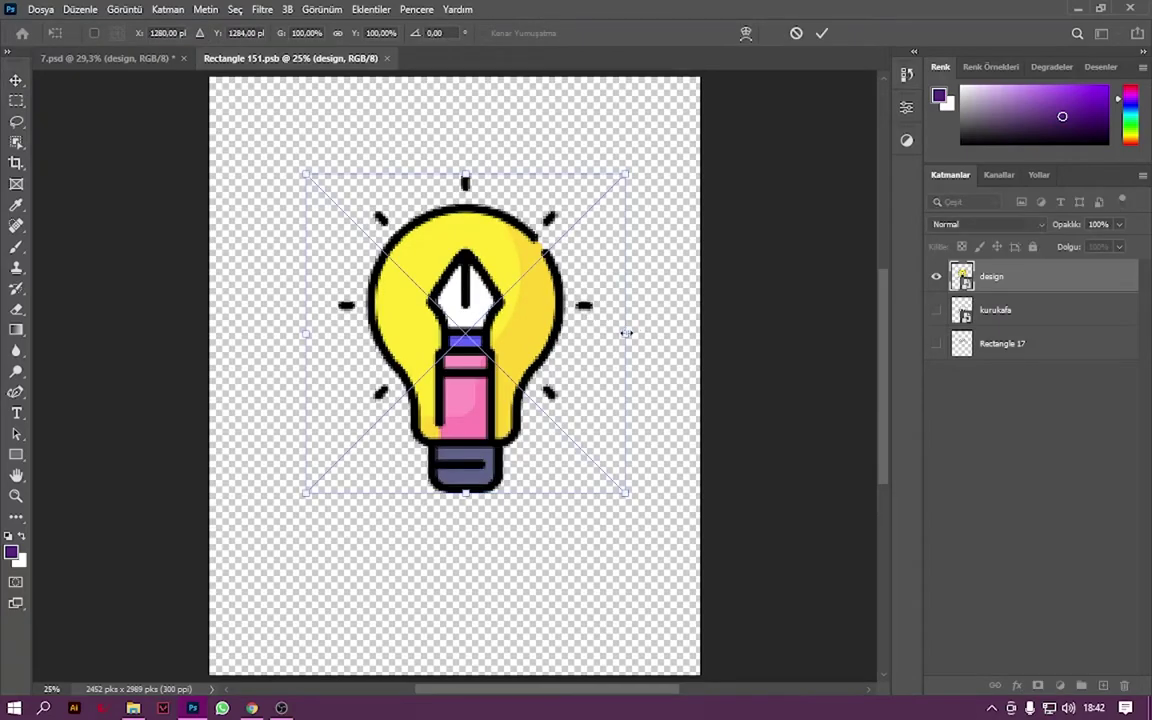
{"action": "key", "text": "Return"}
{"action": "mouse_move", "coordinate": [626, 333]}
{"action": "left_mouse_down"}
{"action": "mouse_move", "coordinate": [535, 325]}
{"action": "mouse_move", "coordinate": [484, 293]}
{"action": "left_mouse_up"}
{"action": "key", "text": "ctrl+s"}
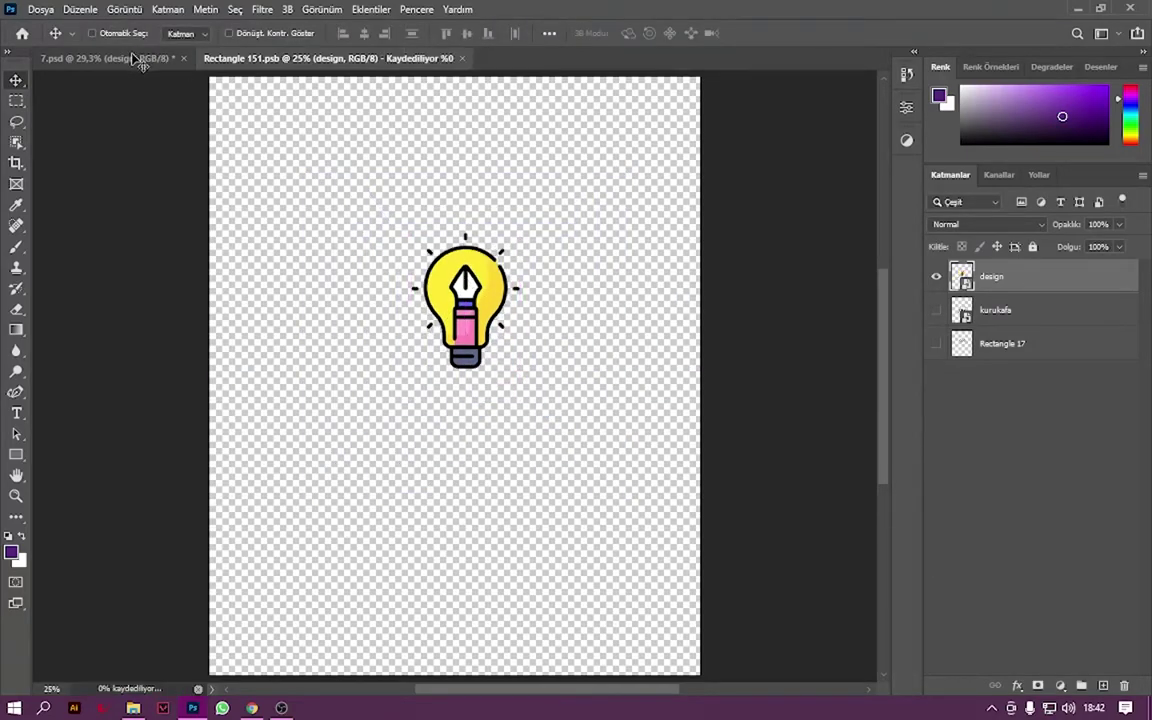
{"action": "left_click", "coordinate": [130, 60]}
{"action": "scroll", "coordinate": [520, 359], "scroll_direction": "down", "scroll_amount": 2}
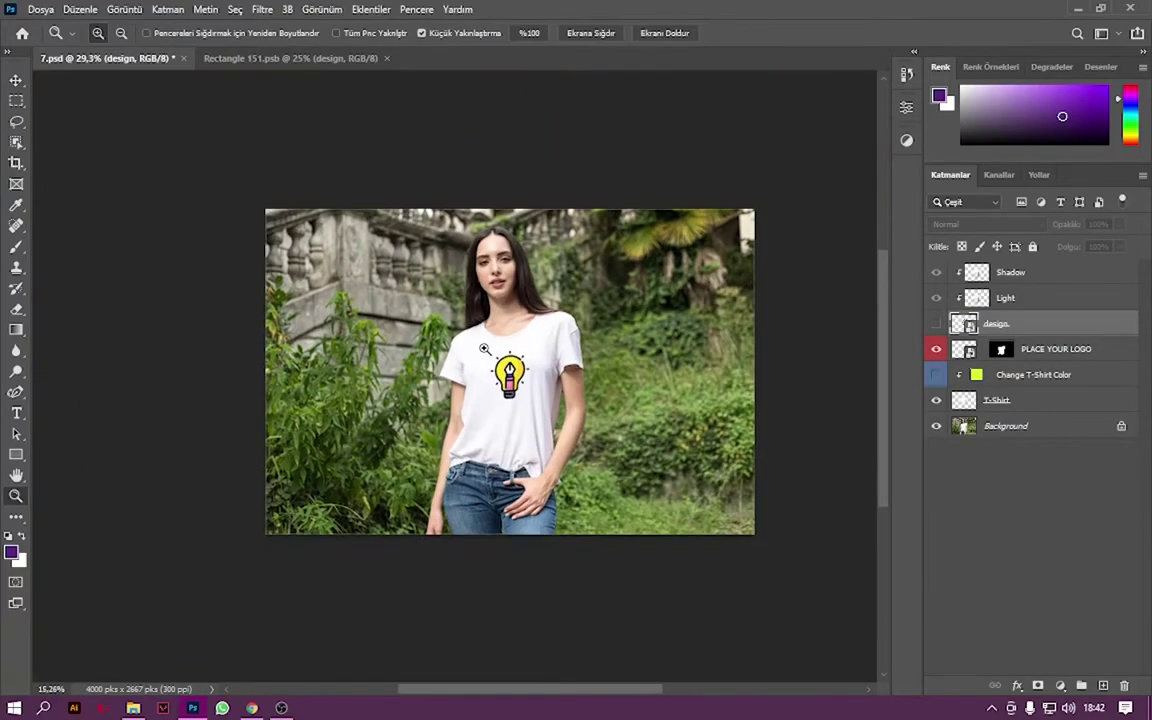
{"action": "scroll", "coordinate": [553, 373], "scroll_direction": "up", "scroll_amount": 4}
Centre the lightbulb horizontally on the canvas using Align to Canvas, then save.
{"action": "key", "text": "ctrl+Tab"}
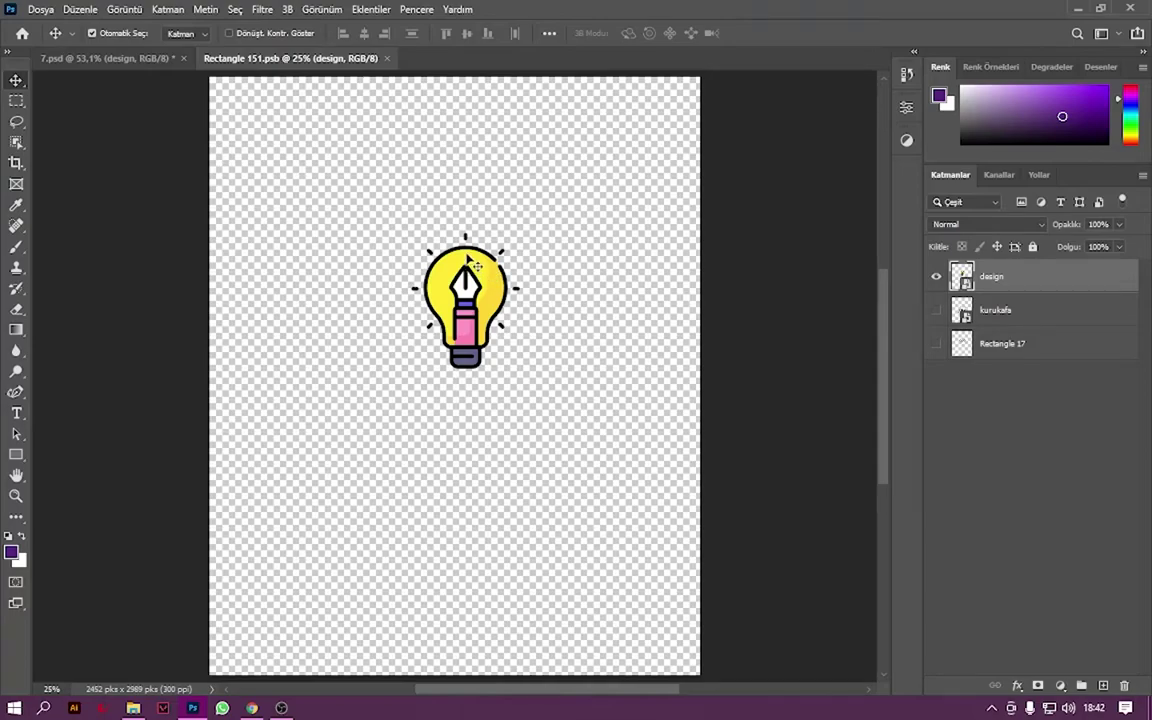
{"action": "left_click_drag", "start_coordinate": [473, 266], "coordinate": [463, 272]}
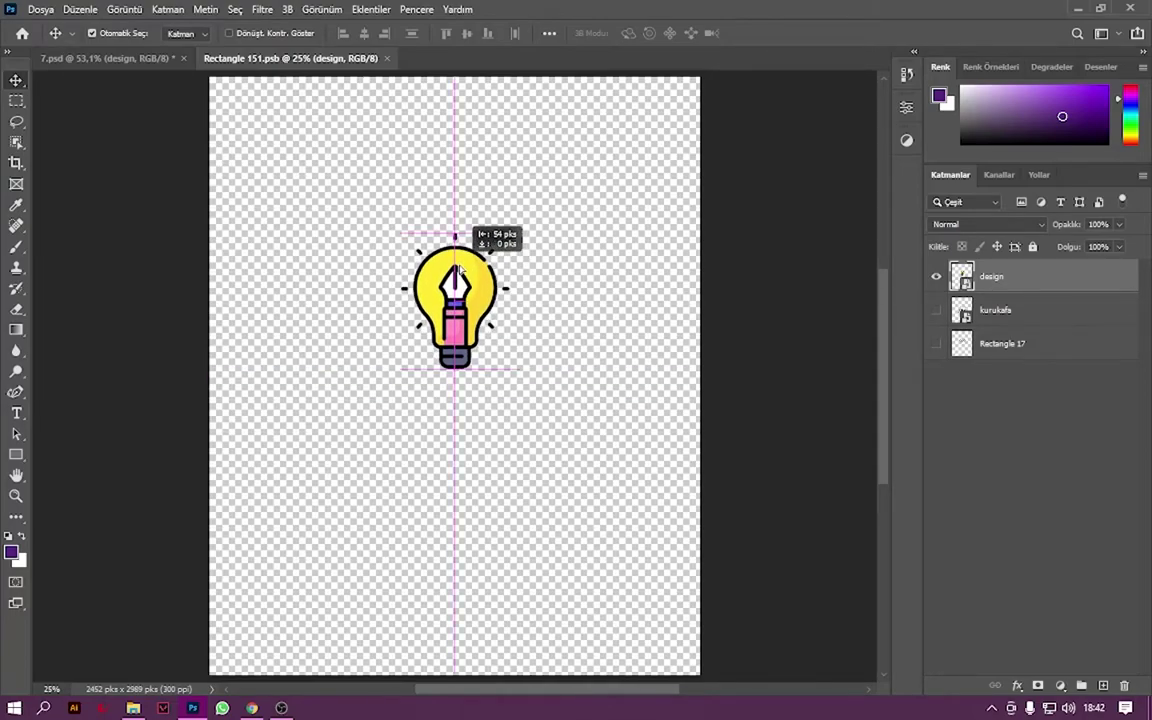
{"action": "mouse_move", "coordinate": [462, 274]}
{"action": "left_mouse_down"}
{"action": "mouse_move", "coordinate": [462, 294]}
{"action": "mouse_move", "coordinate": [497, 218]}
{"action": "mouse_move", "coordinate": [651, 266]}
{"action": "left_mouse_up"}
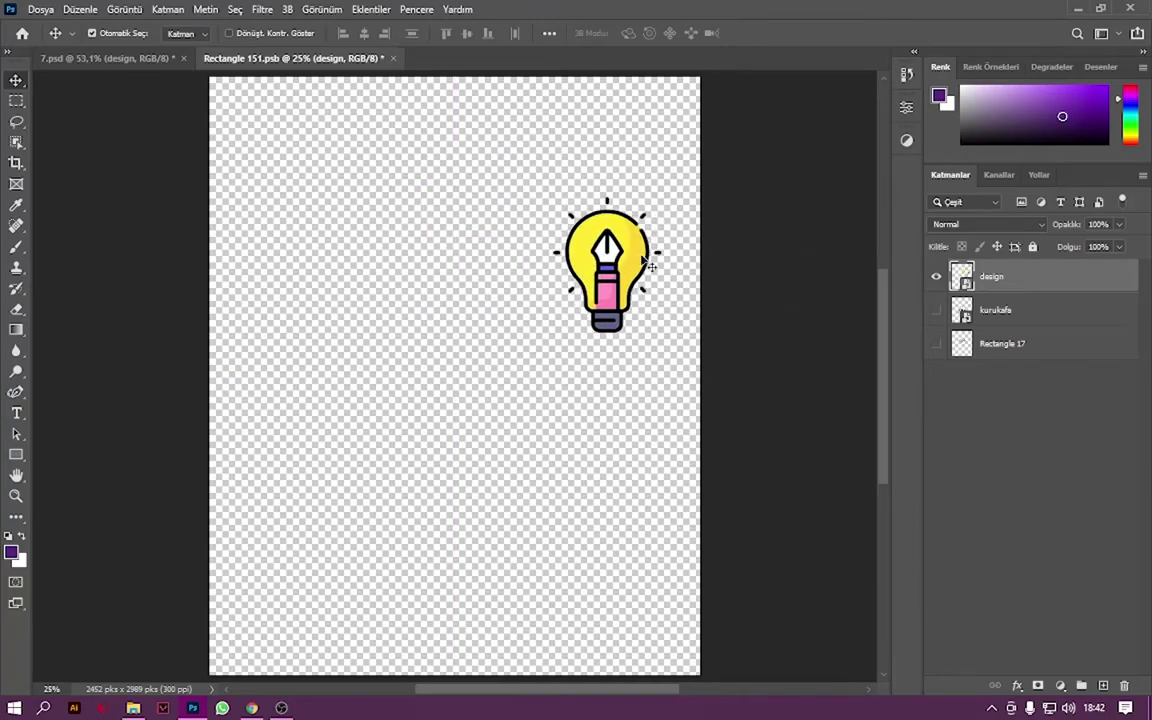
{"action": "left_click", "coordinate": [552, 33]}
{"action": "left_click", "coordinate": [550, 34]}
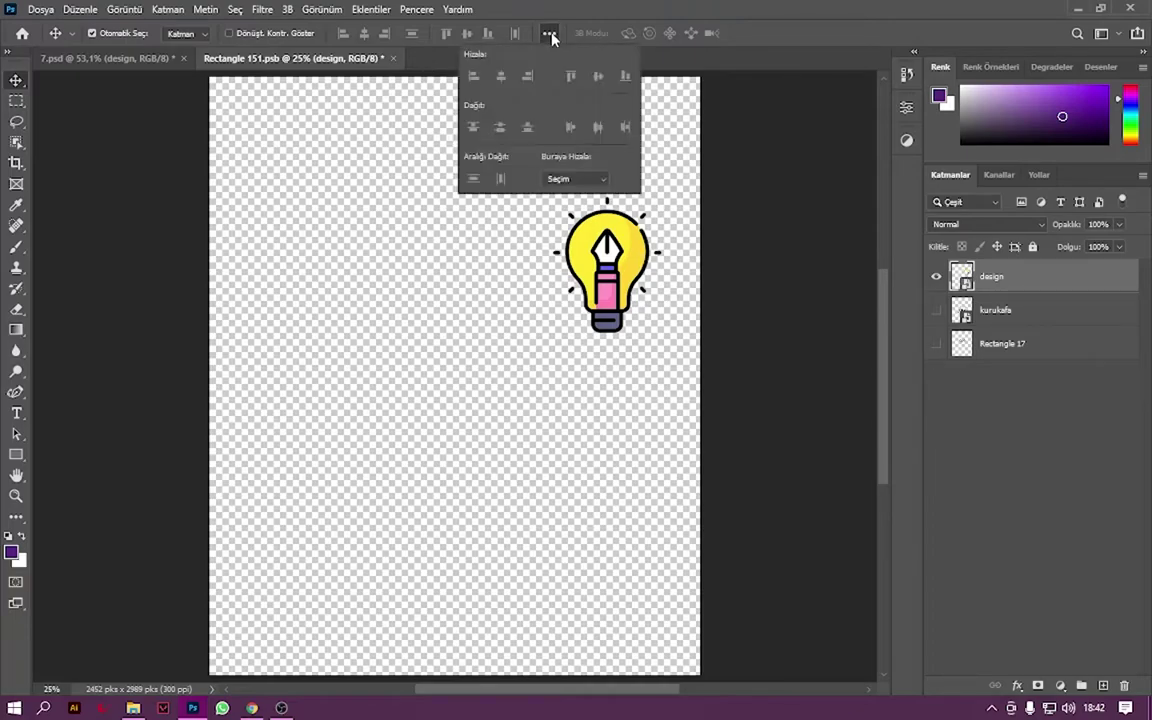
{"action": "left_click", "coordinate": [591, 181]}
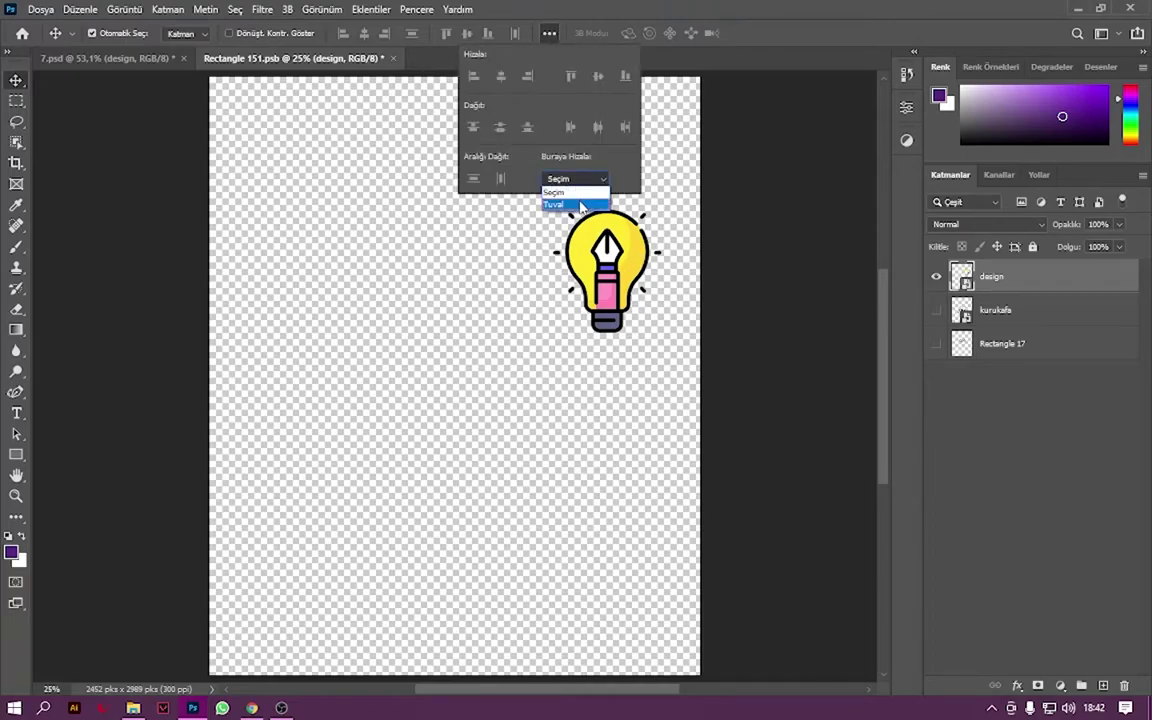
{"action": "left_click", "coordinate": [500, 77]}
{"action": "left_click", "coordinate": [550, 42]}
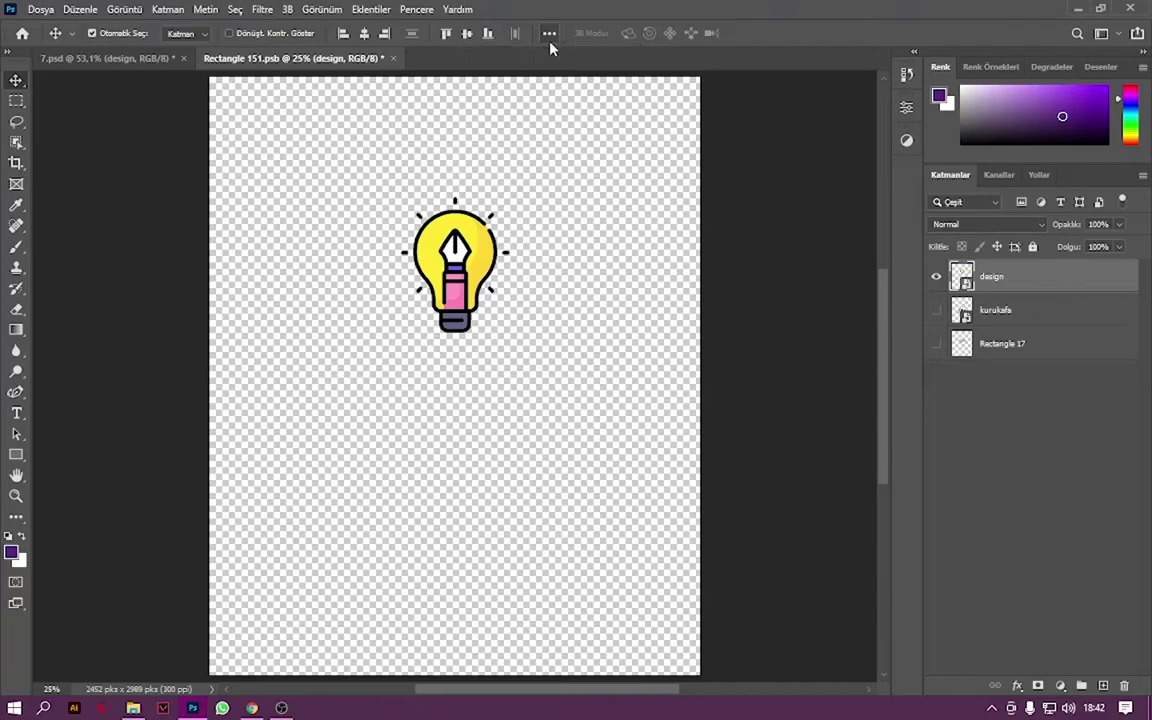
{"action": "key", "text": "ctrl+s"}
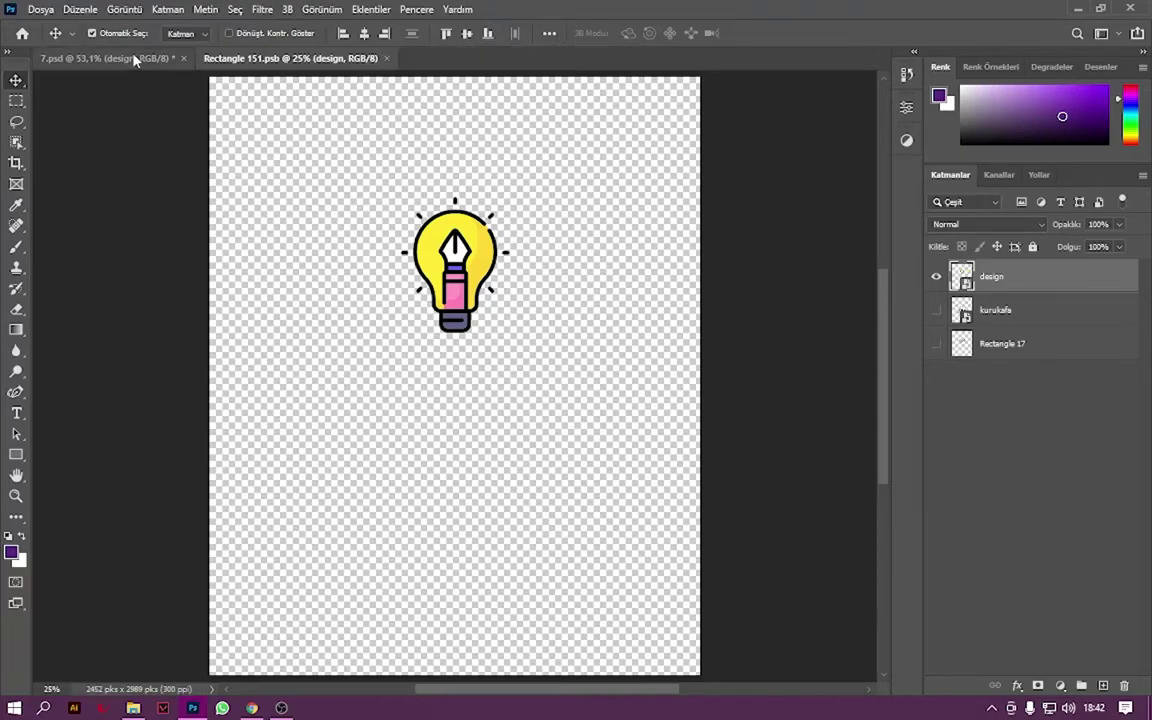
Scale the lightbulb down slightly and nudge it lower.
{"action": "left_click", "coordinate": [130, 58]}
{"action": "left_click", "coordinate": [300, 58]}
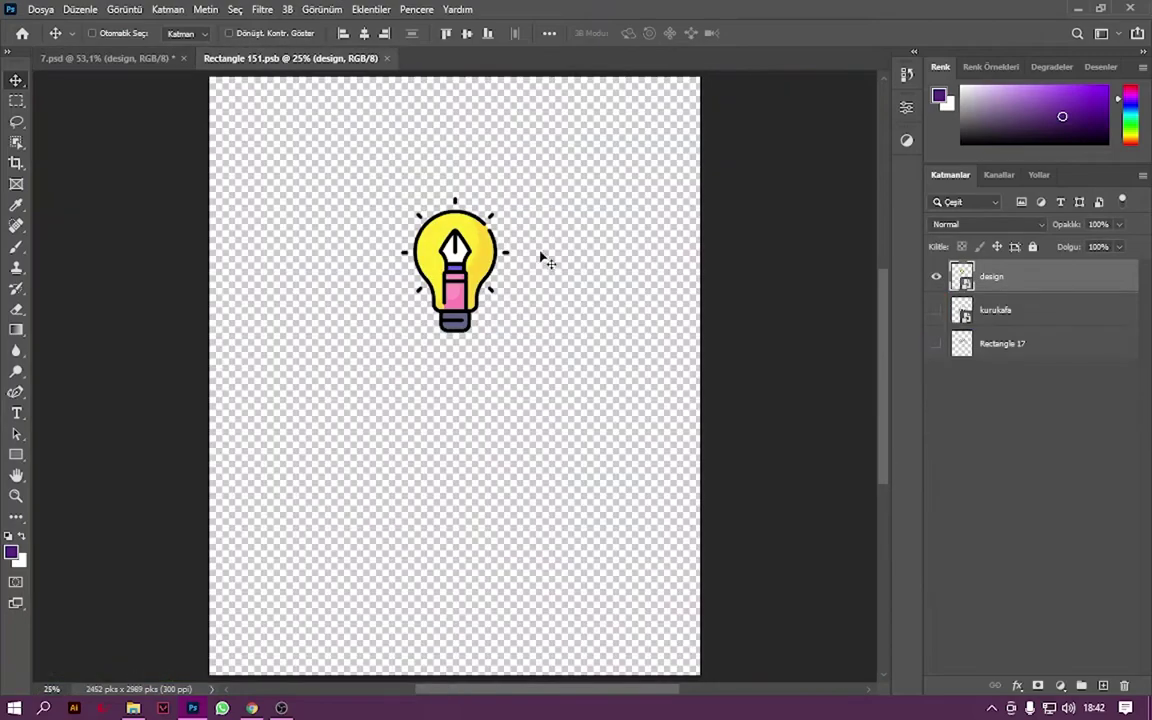
{"action": "key", "text": "ctrl+t"}
{"action": "left_click_drag", "start_coordinate": [524, 263], "coordinate": [487, 272]}
{"action": "key", "text": "Return"}
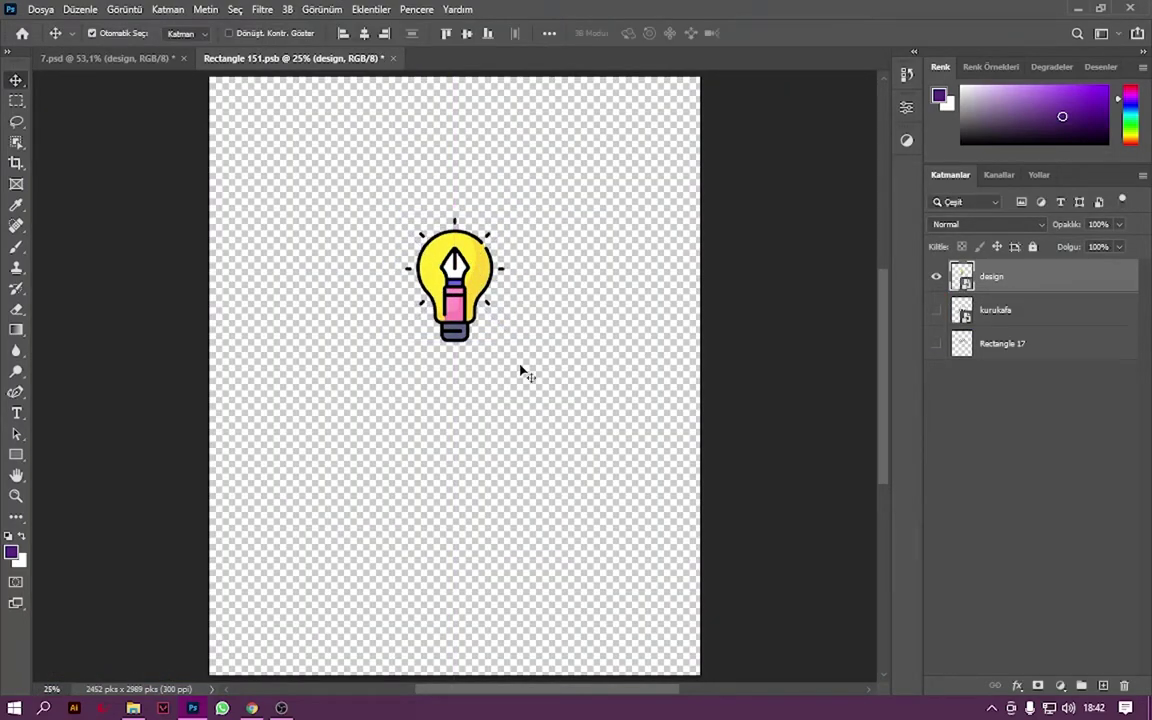
Add a YENİ text layer below the bulb and set it in Oswald Bold.
{"action": "key", "text": "t"}
{"action": "left_click", "coordinate": [378, 380]}
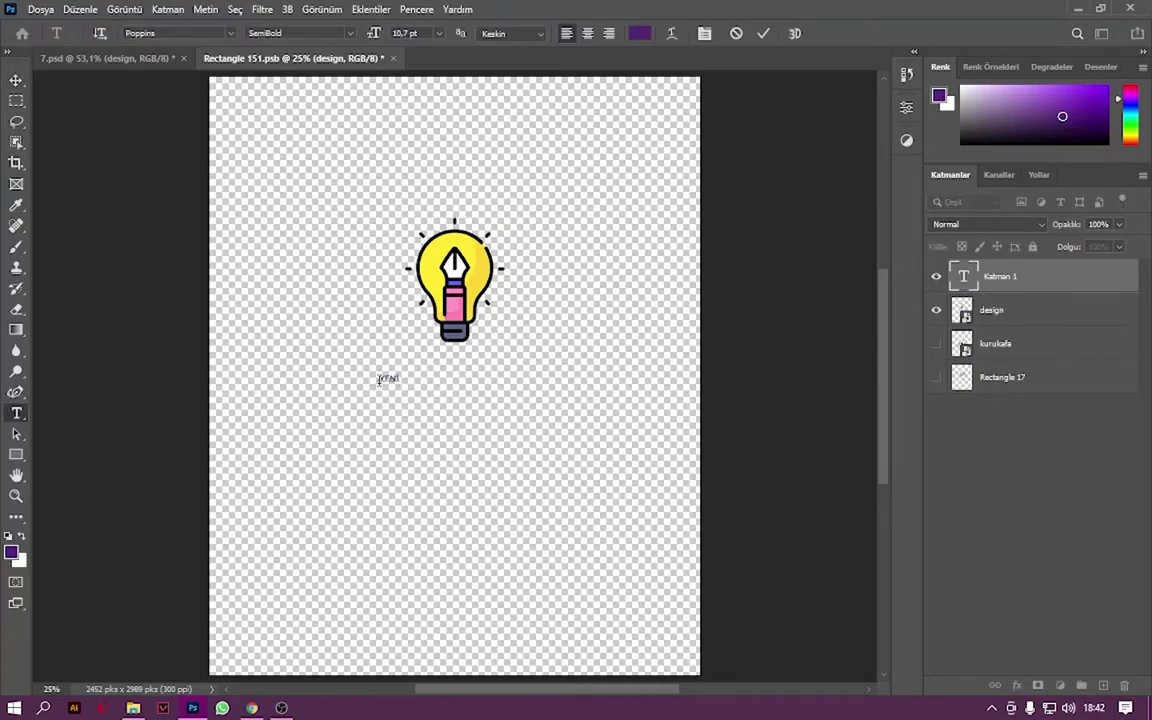
{"action": "key", "text": "ctrl+a"}
{"action": "type", "text": "AS"}
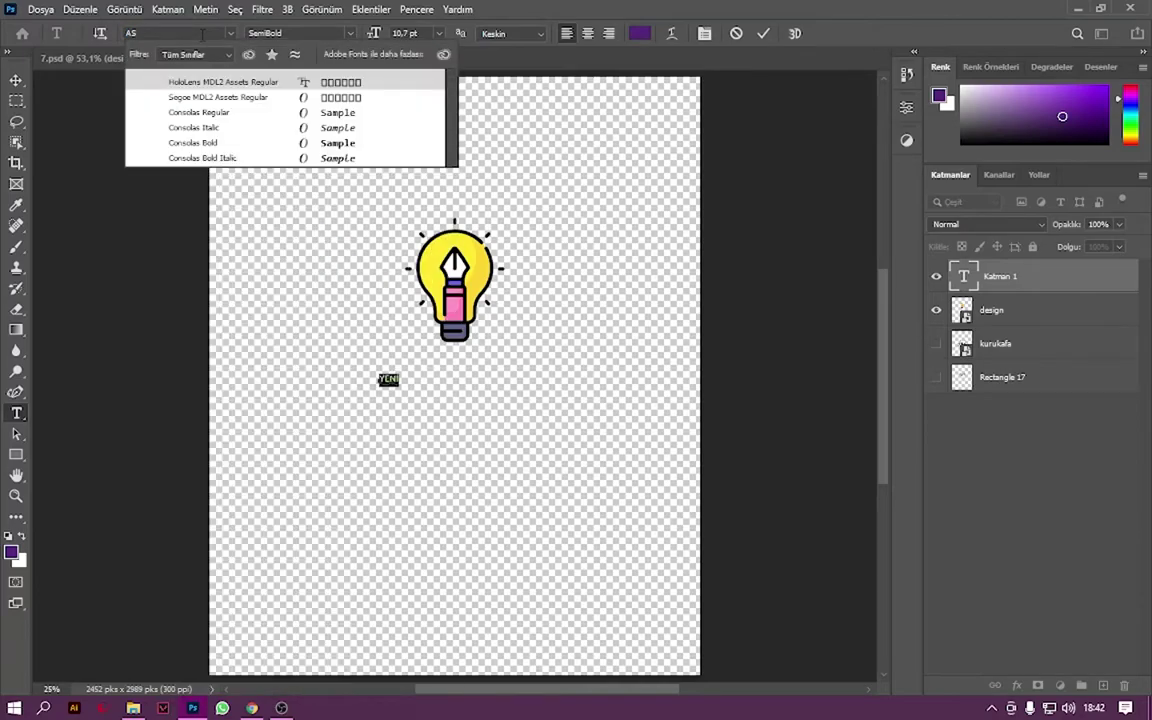
{"action": "key", "text": "BackSpace"}
{"action": "key", "text": "BackSpace"}
{"action": "type", "text": "osw"}
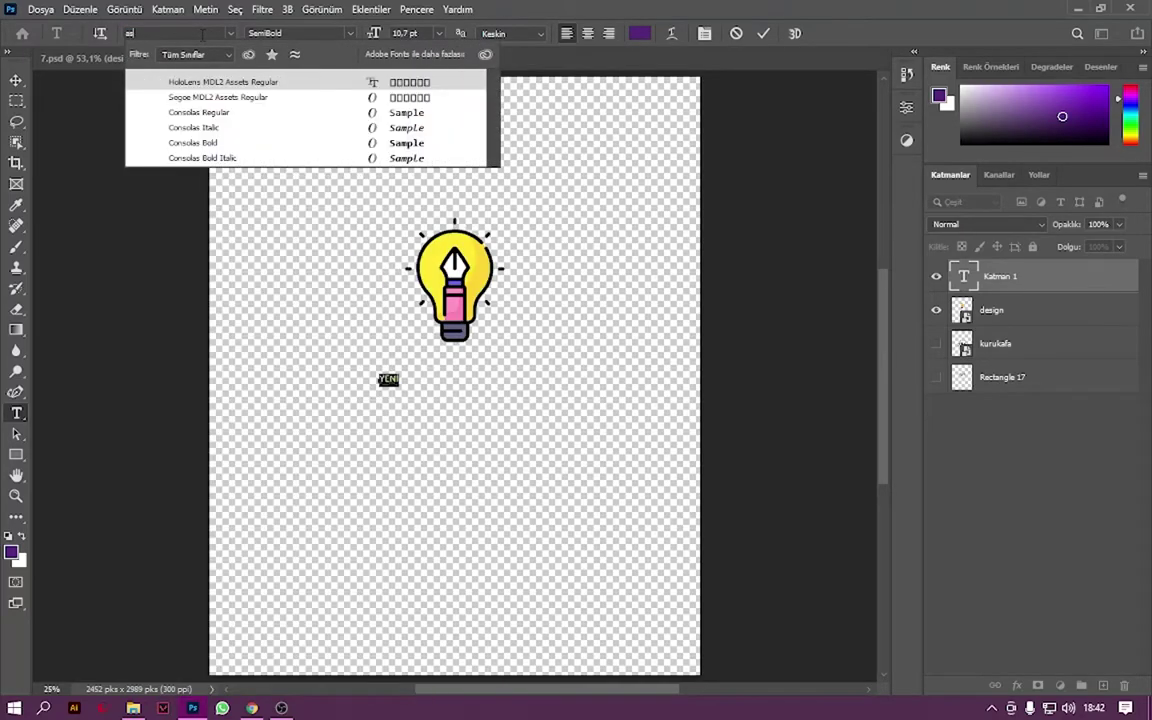
{"action": "key", "text": "Down"}
{"action": "key", "text": "Down"}
{"action": "key", "text": "Down"}
{"action": "key", "text": "Down"}
{"action": "key", "text": "Return"}
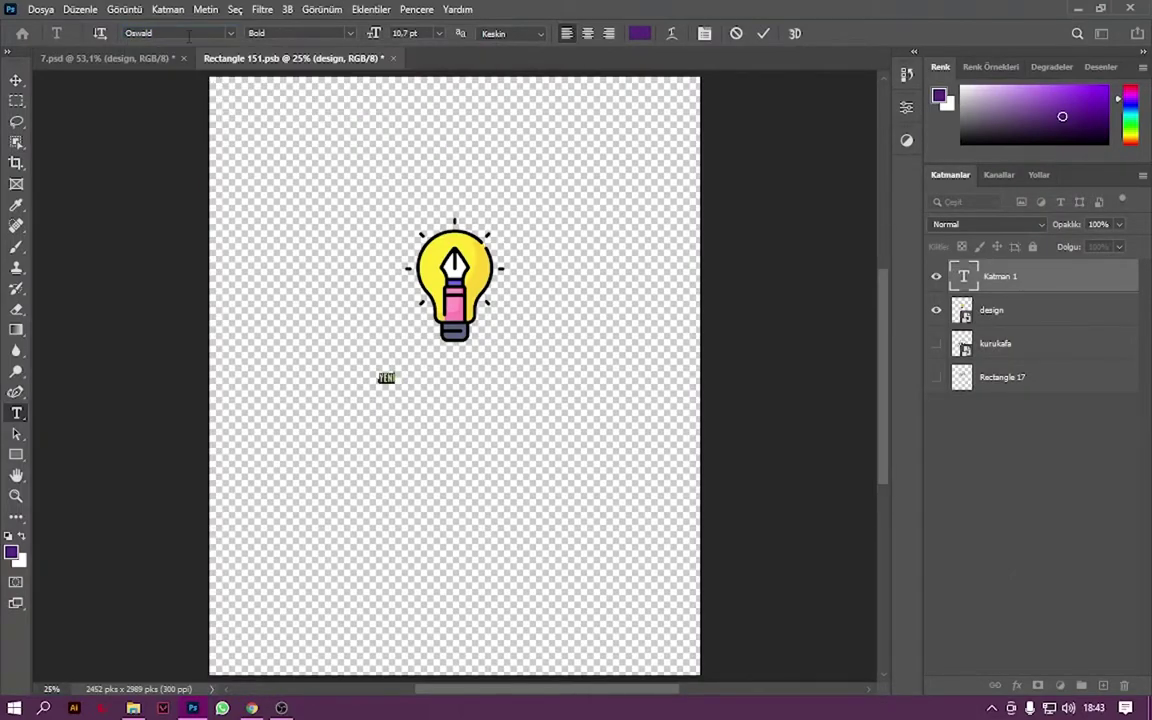
Enlarge YENİ with Free Transform, then reselect its text for editing.
{"action": "left_click", "coordinate": [16, 79]}
{"action": "key", "text": "ctrl+t"}
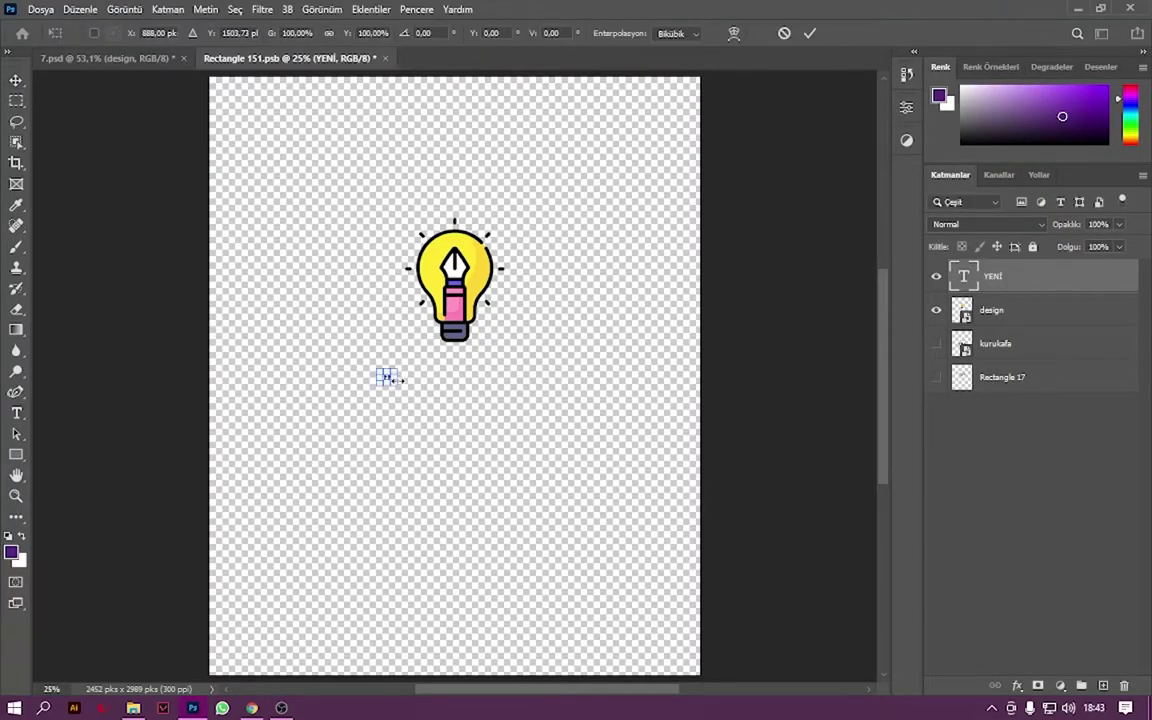
{"action": "mouse_move", "coordinate": [396, 383]}
{"action": "left_mouse_down"}
{"action": "mouse_move", "coordinate": [455, 405]}
{"action": "mouse_move", "coordinate": [458, 428]}
{"action": "mouse_move", "coordinate": [464, 375]}
{"action": "left_mouse_up"}
{"action": "key", "text": "Return"}
{"action": "key", "text": "t"}
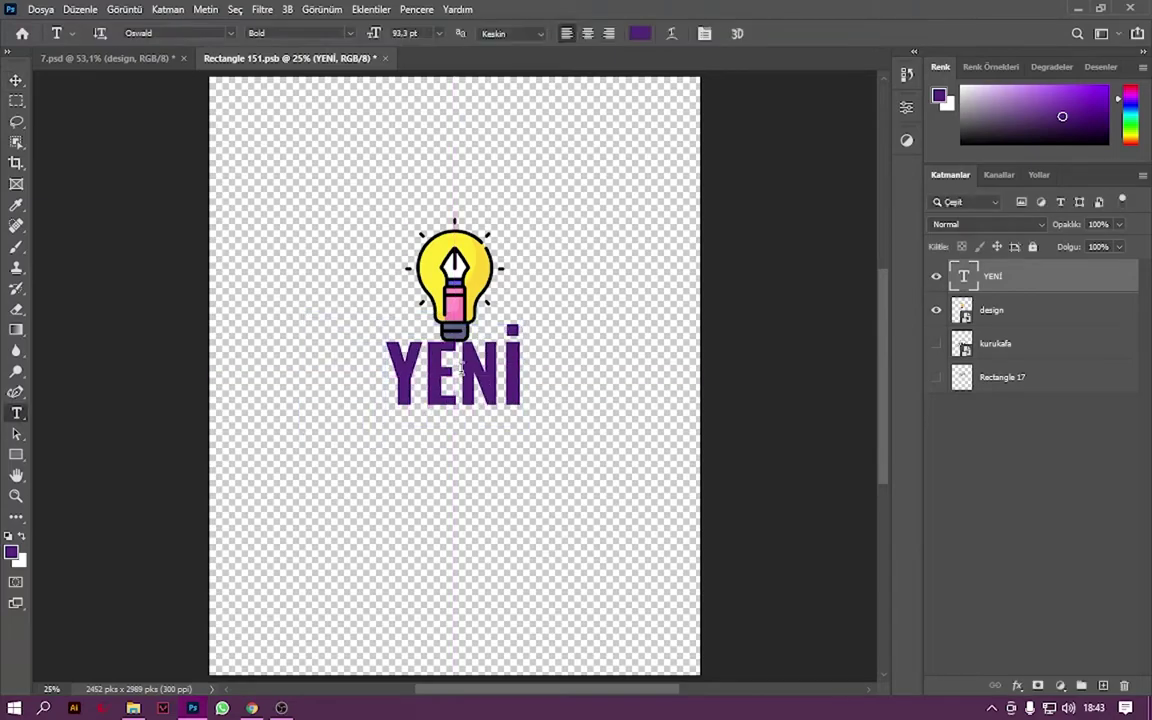
{"action": "key", "text": "Return"}
Colour the YENİ text with the bulb's yellow.
{"action": "left_click", "coordinate": [639, 33]}
{"action": "left_click", "coordinate": [443, 248]}
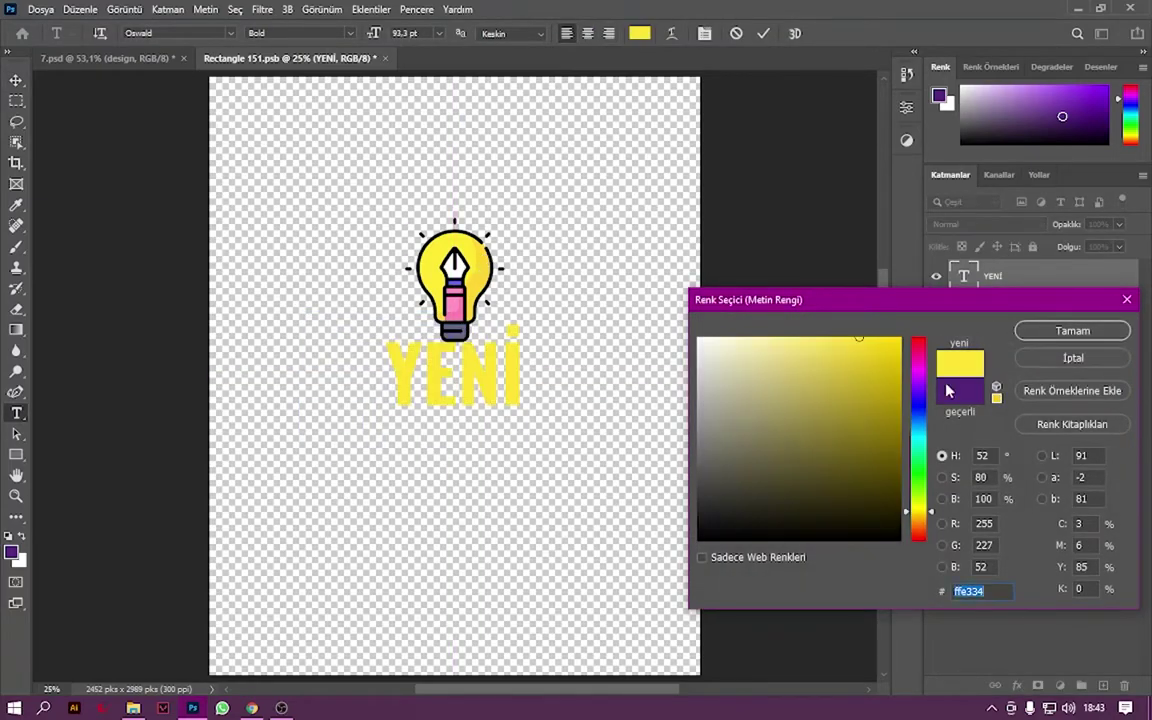
{"action": "left_click", "coordinate": [1073, 331]}
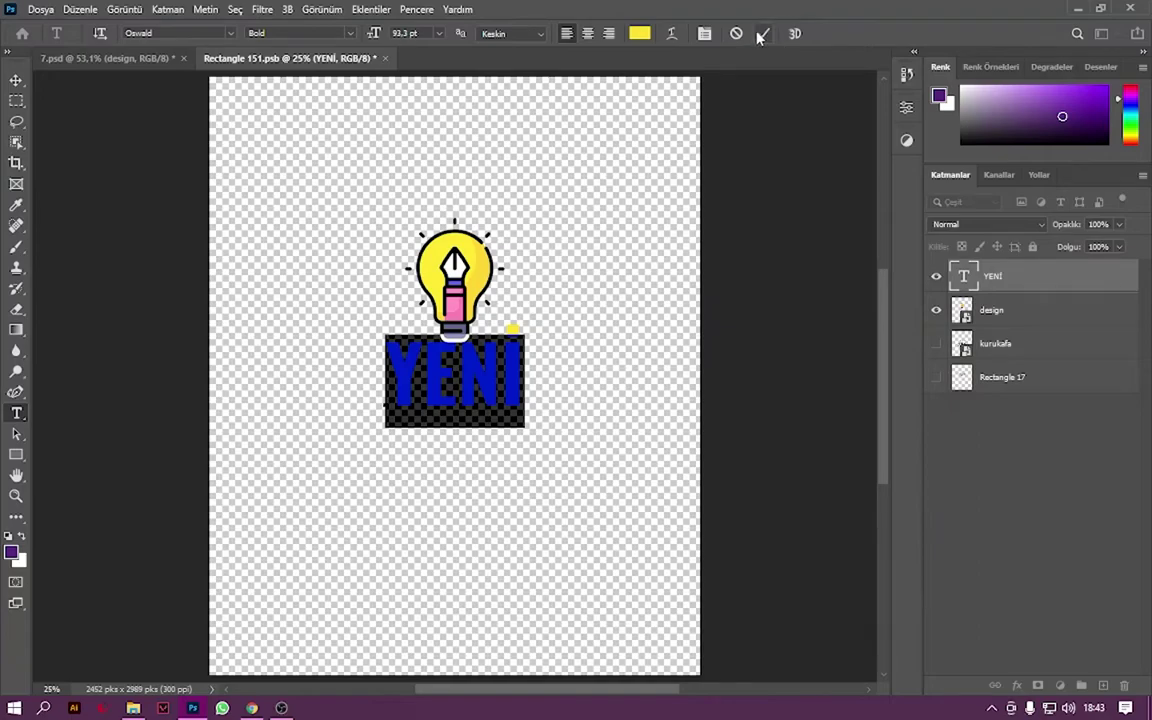
{"action": "left_click", "coordinate": [763, 33]}
Change YENİ to orange ff8534 and move it slightly lower beneath the bulb.
{"action": "double_click", "coordinate": [507, 357]}
{"action": "left_click", "coordinate": [639, 33]}
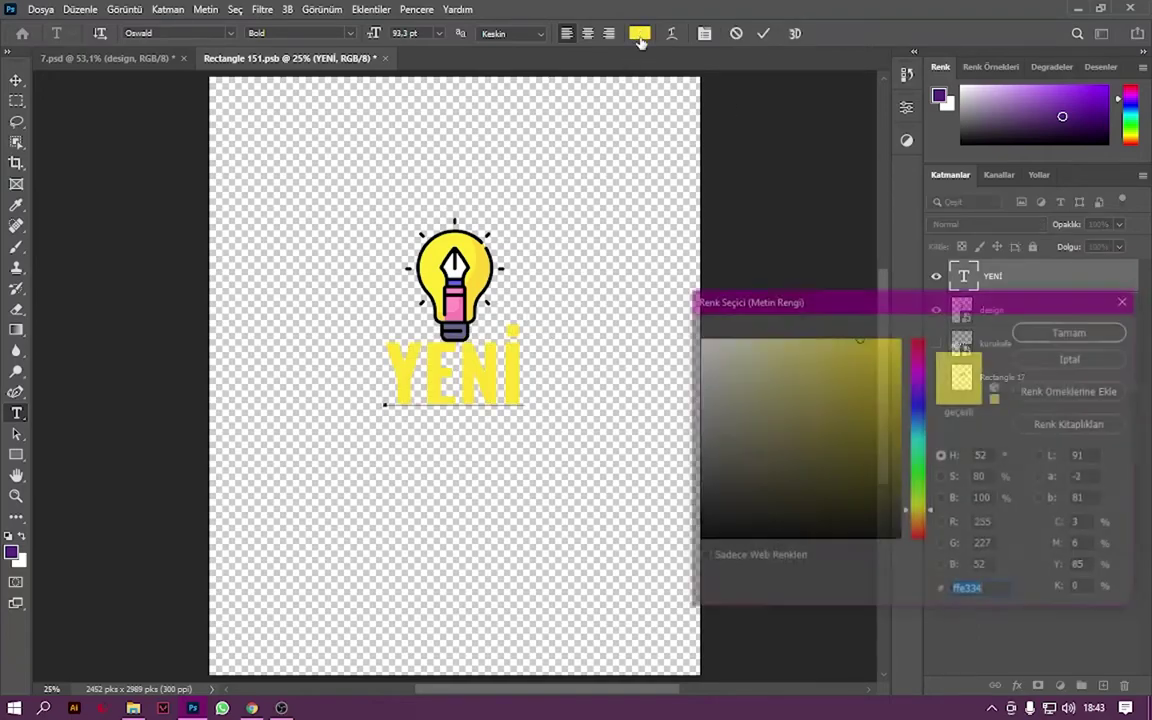
{"action": "left_click_drag", "start_coordinate": [922, 507], "coordinate": [920, 528]}
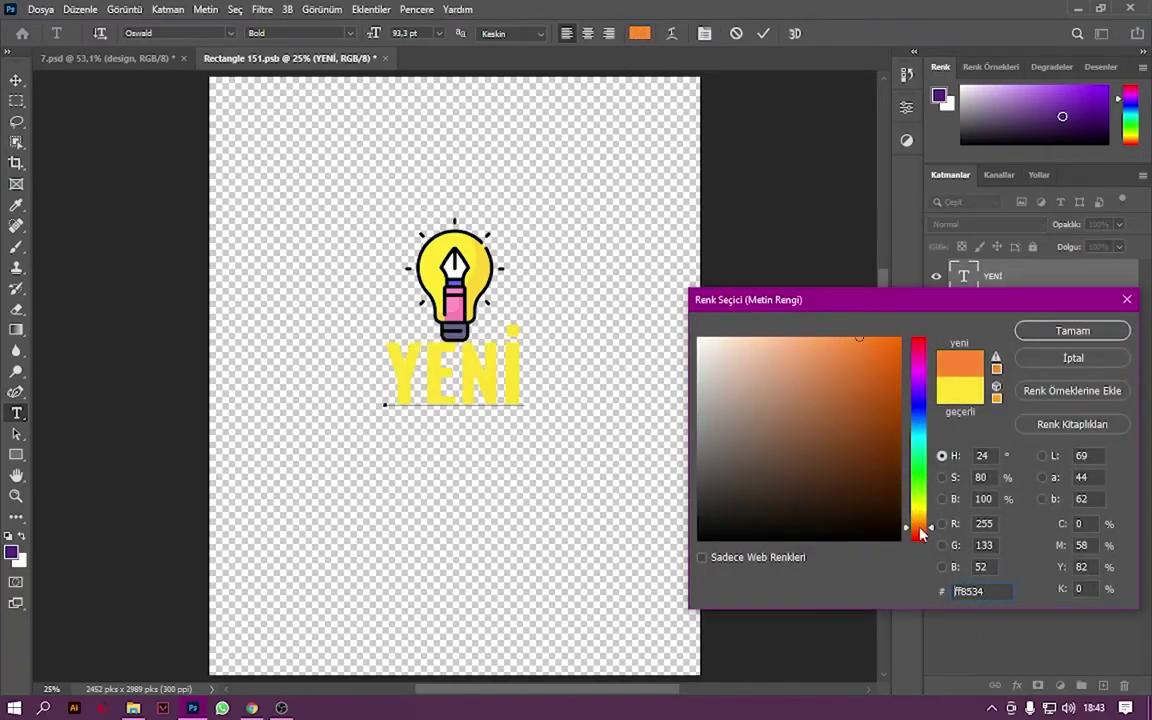
{"action": "left_click", "coordinate": [1073, 331]}
{"action": "left_click", "coordinate": [16, 80]}
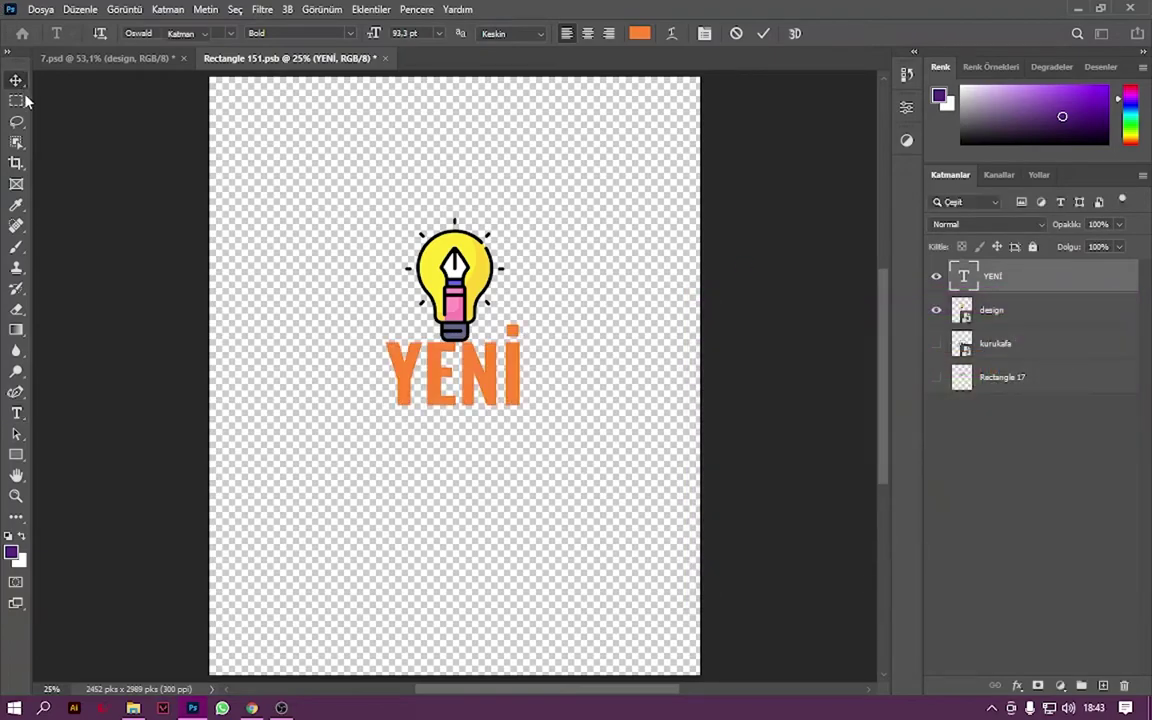
{"action": "left_click_drag", "start_coordinate": [416, 330], "coordinate": [451, 373]}
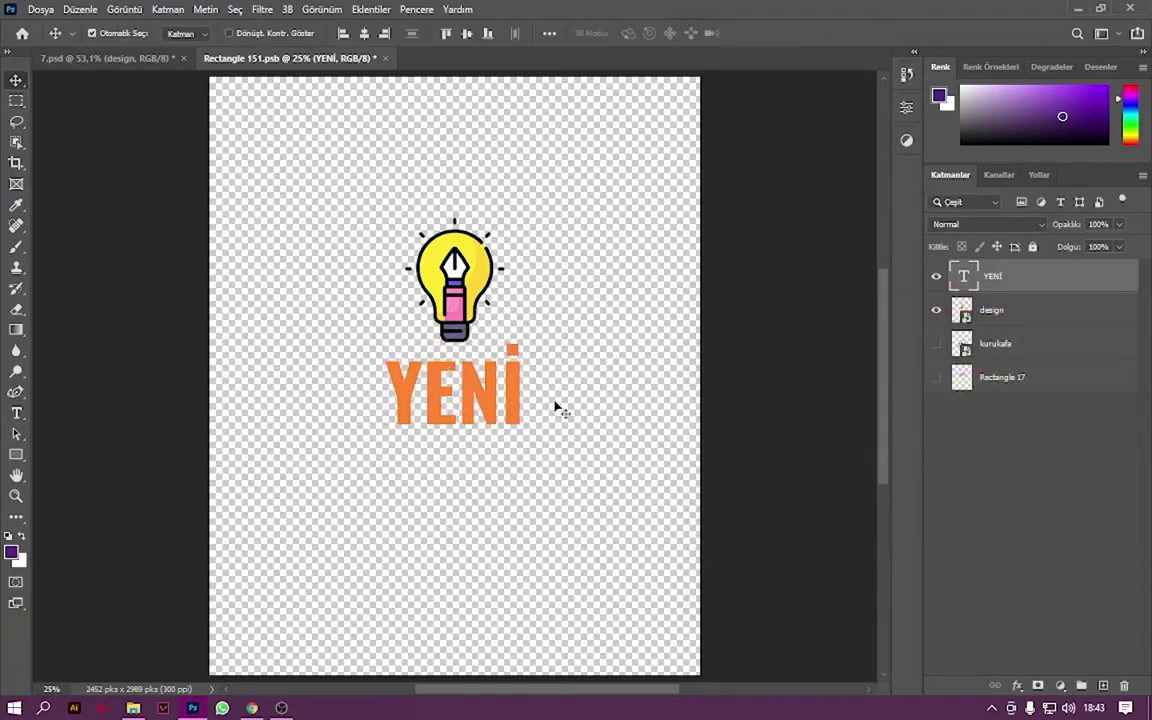
Reselect all the letters of YENİ for editing.
{"action": "key", "text": "t"}
{"action": "double_click", "coordinate": [470, 393]}
{"action": "left_click", "coordinate": [478, 395]}
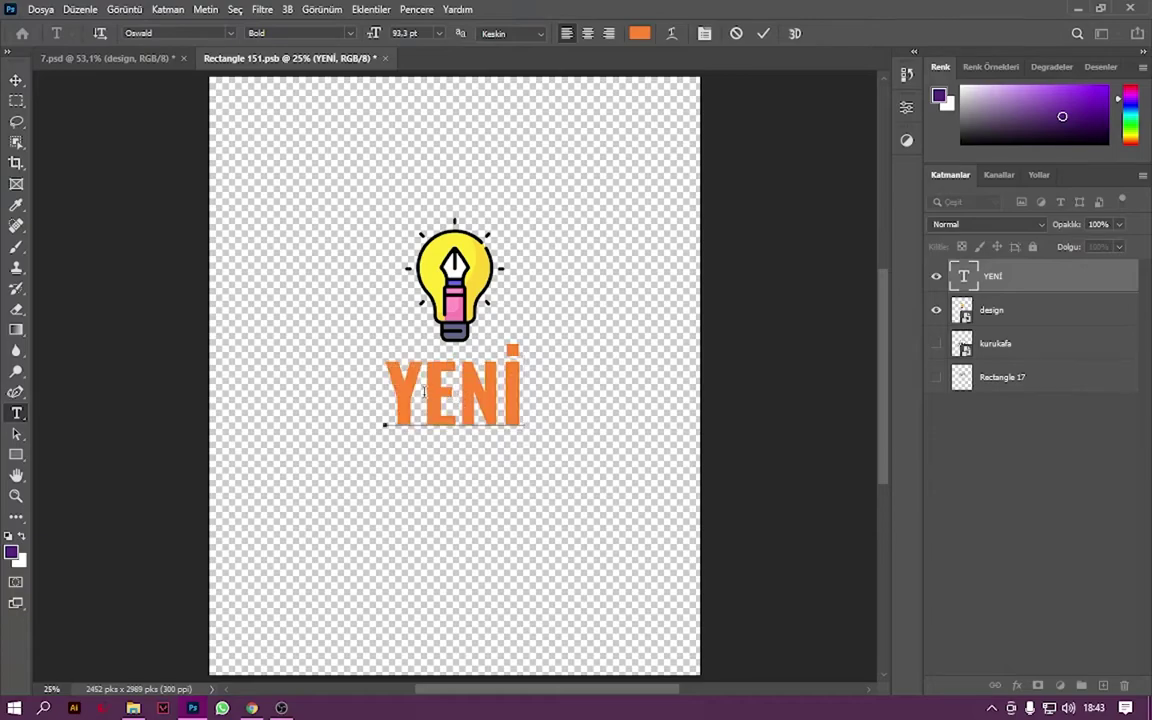
{"action": "left_click_drag", "start_coordinate": [424, 392], "coordinate": [517, 398]}
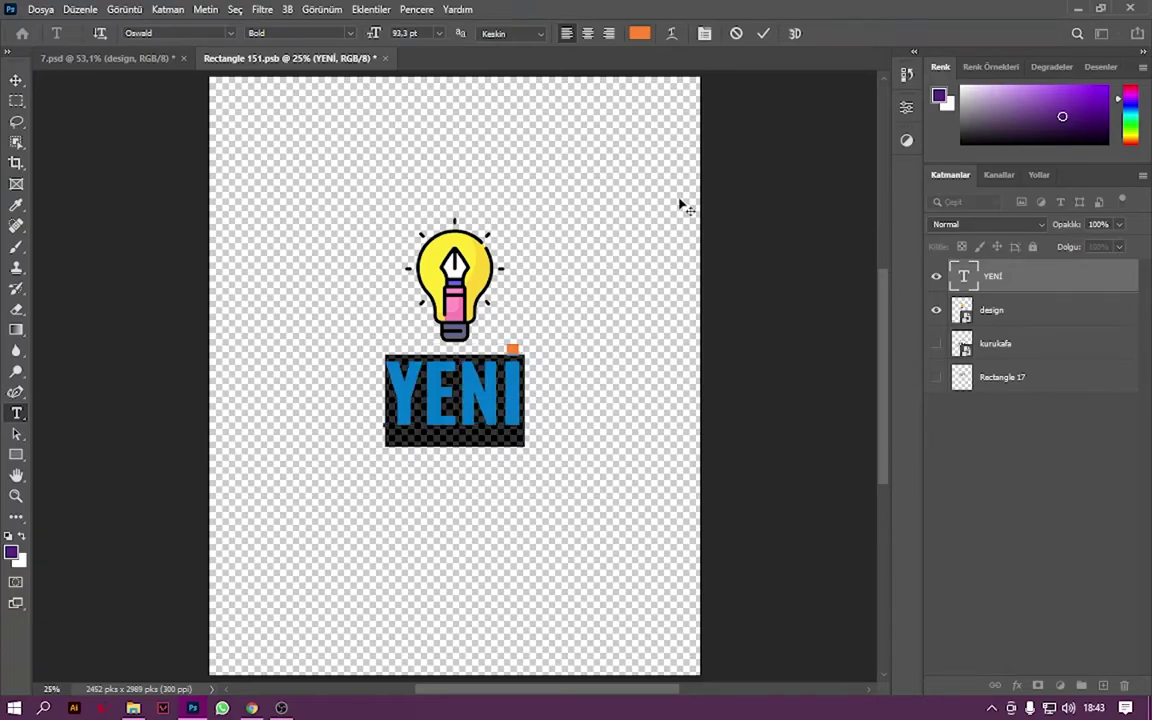
Widen YENİ's letter spacing to 200 and shift it slightly left and up.
{"action": "left_click", "coordinate": [704, 34]}
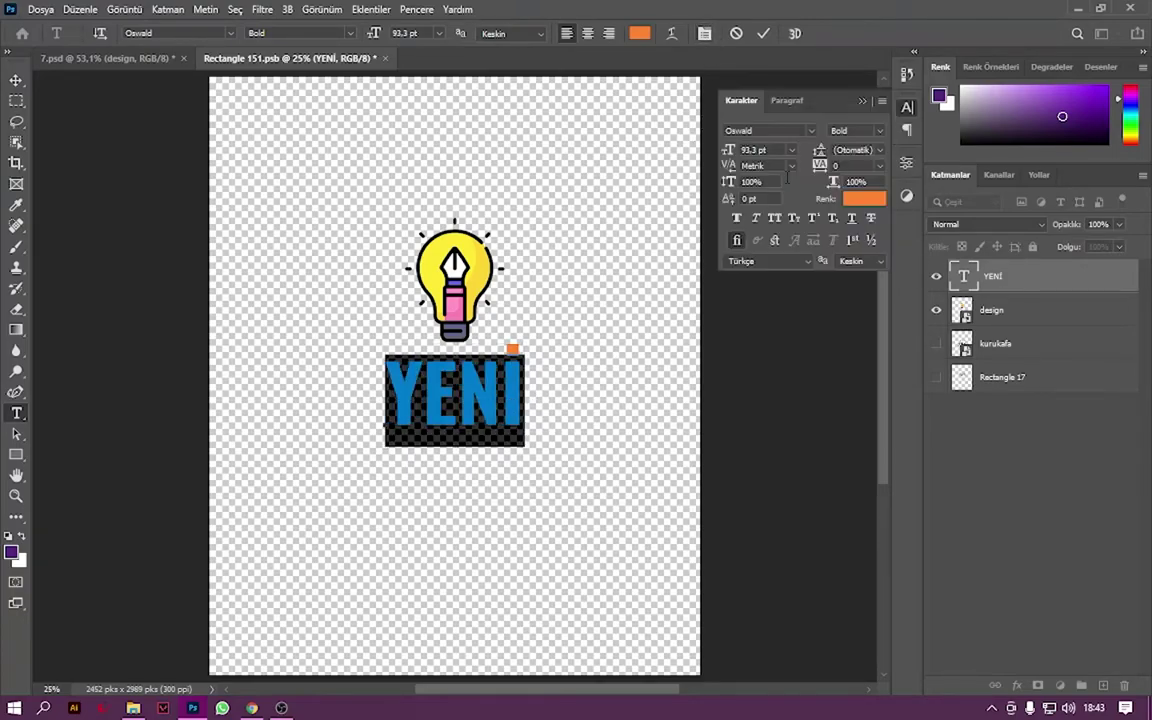
{"action": "left_click_drag", "start_coordinate": [822, 170], "coordinate": [838, 175]}
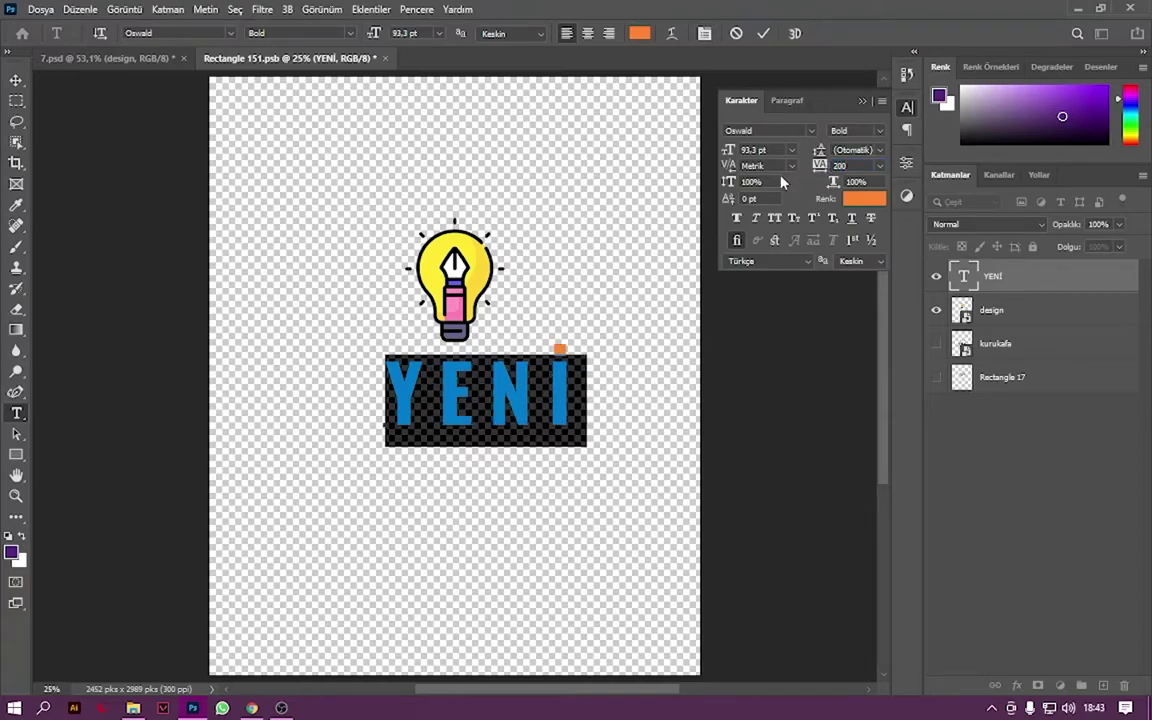
{"action": "left_click", "coordinate": [16, 82]}
{"action": "mouse_move", "coordinate": [566, 404]}
{"action": "left_mouse_down"}
{"action": "mouse_move", "coordinate": [544, 397]}
{"action": "mouse_move", "coordinate": [489, 475]}
{"action": "left_mouse_up"}
{"action": "left_click", "coordinate": [859, 103]}
Retype the duplicated YENİ copy as Girişimci.
{"action": "double_click", "coordinate": [527, 420]}
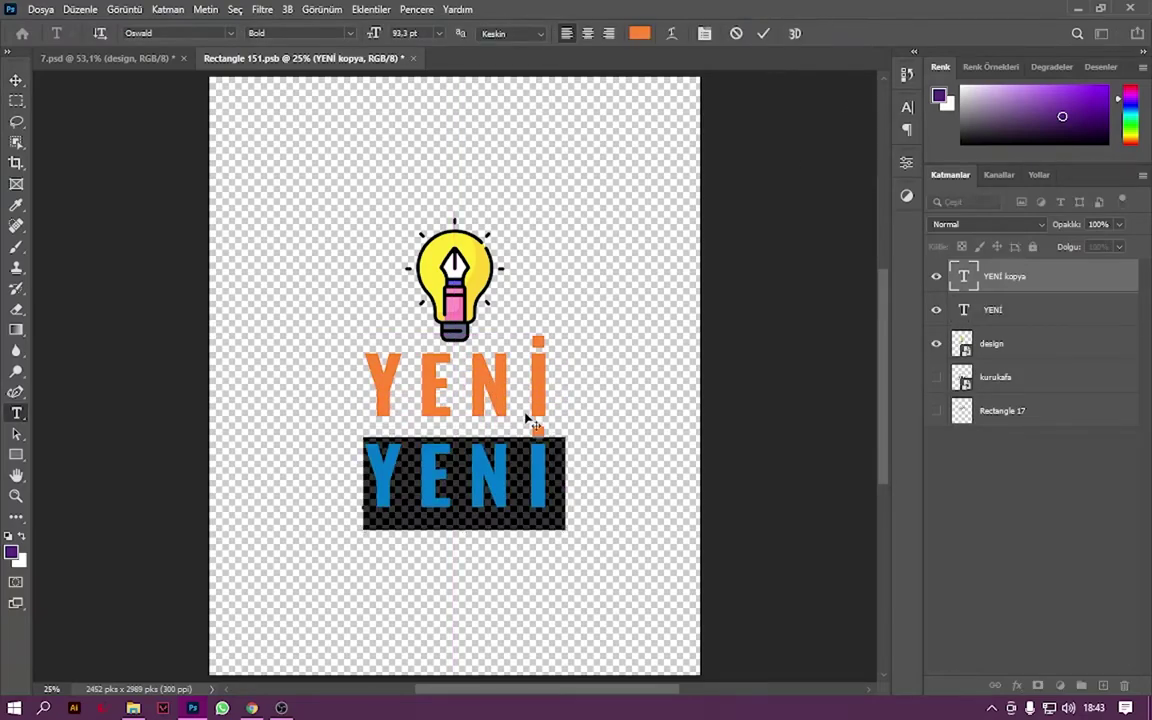
{"action": "type", "text": "Gir"}
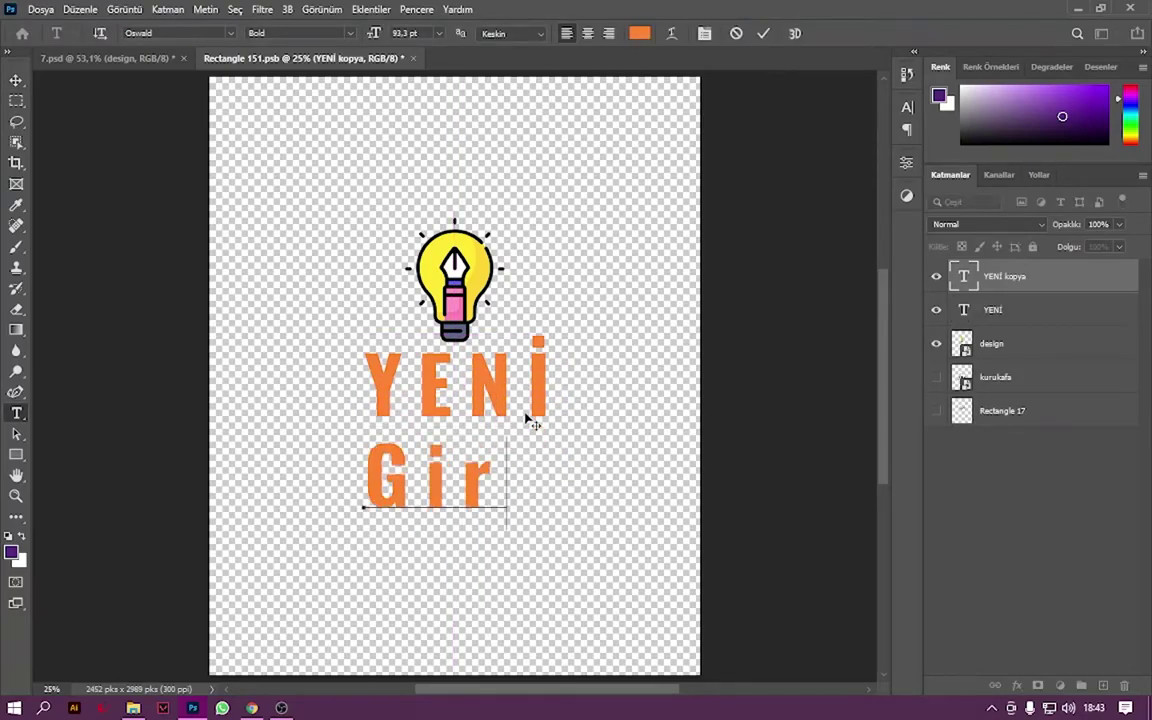
{"action": "type", "text": "işim"}
{"action": "key", "text": "ctrl+a"}
{"action": "type", "text": "GİR"}
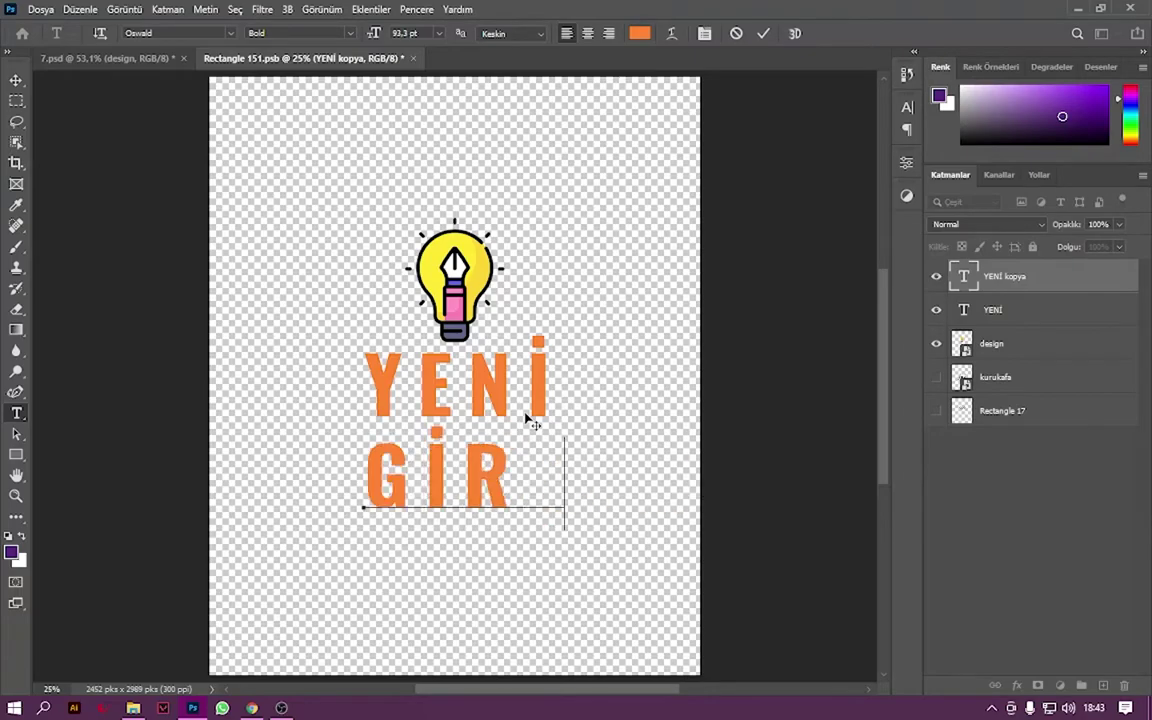
{"action": "type", "text": "İŞİM"}
{"action": "key", "text": "ctrl+a"}
{"action": "type", "text": "Giri"}
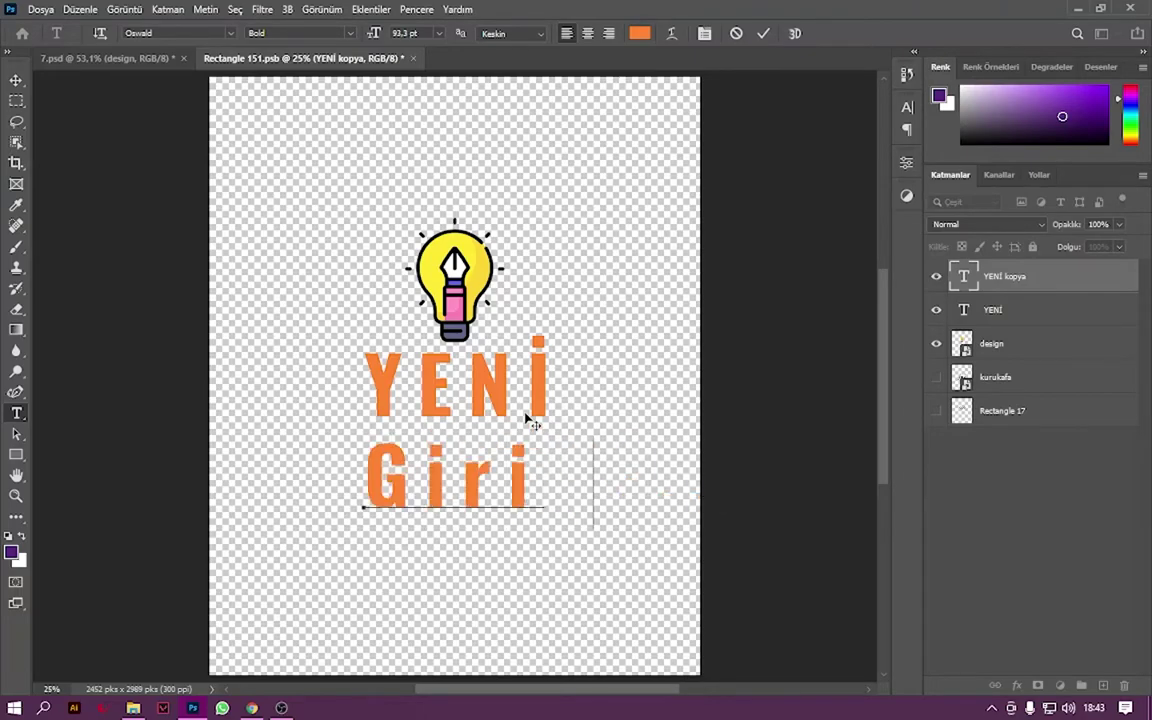
{"action": "type", "text": "şim"}
{"action": "key", "text": "ctrl+a"}
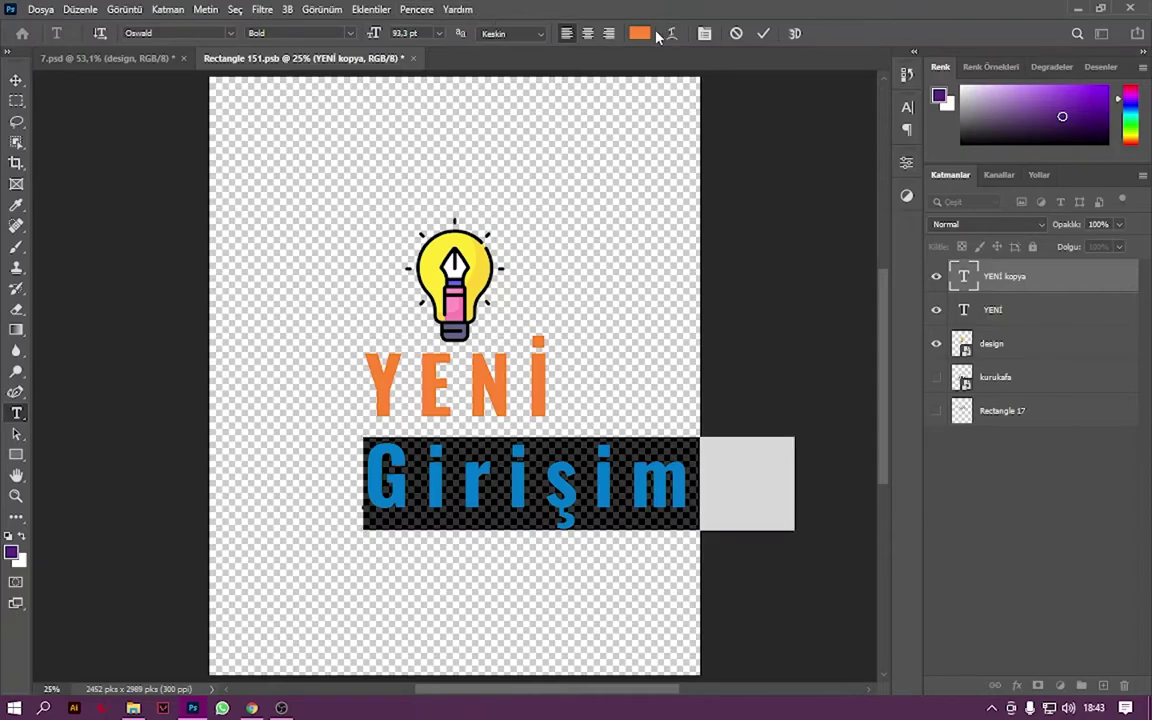
Set Girişimci's letter spacing to 0.
{"action": "left_click", "coordinate": [705, 35]}
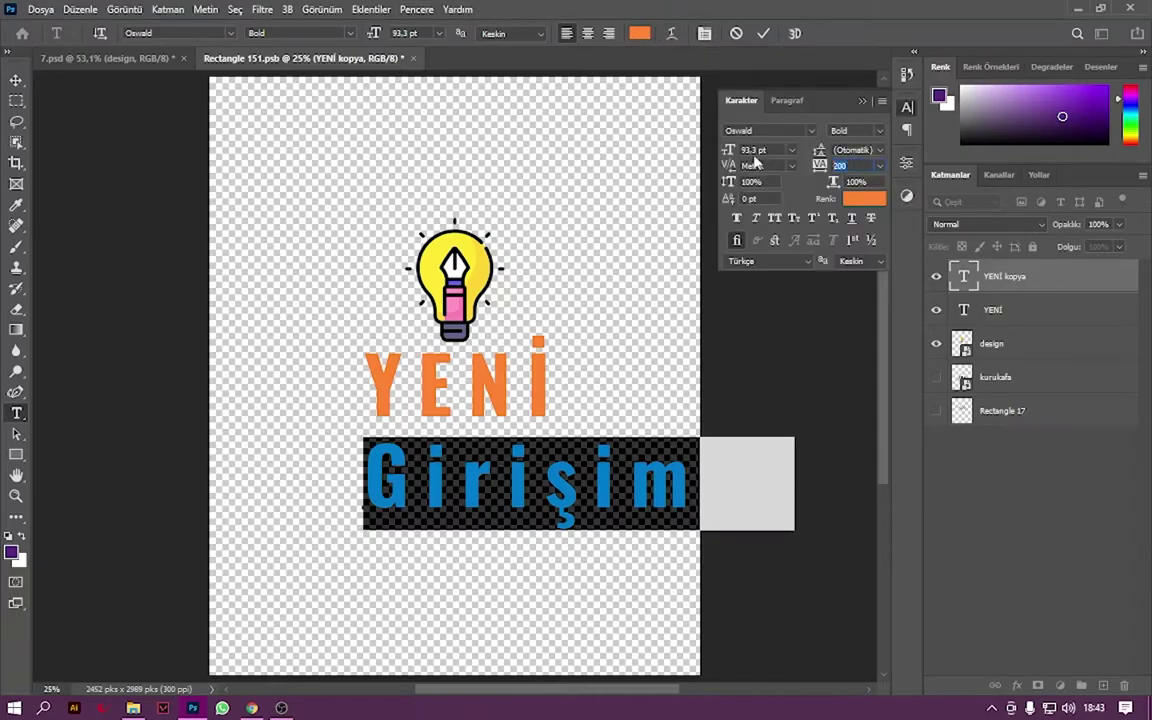
{"action": "type", "text": "0"}
{"action": "key", "text": "Return"}
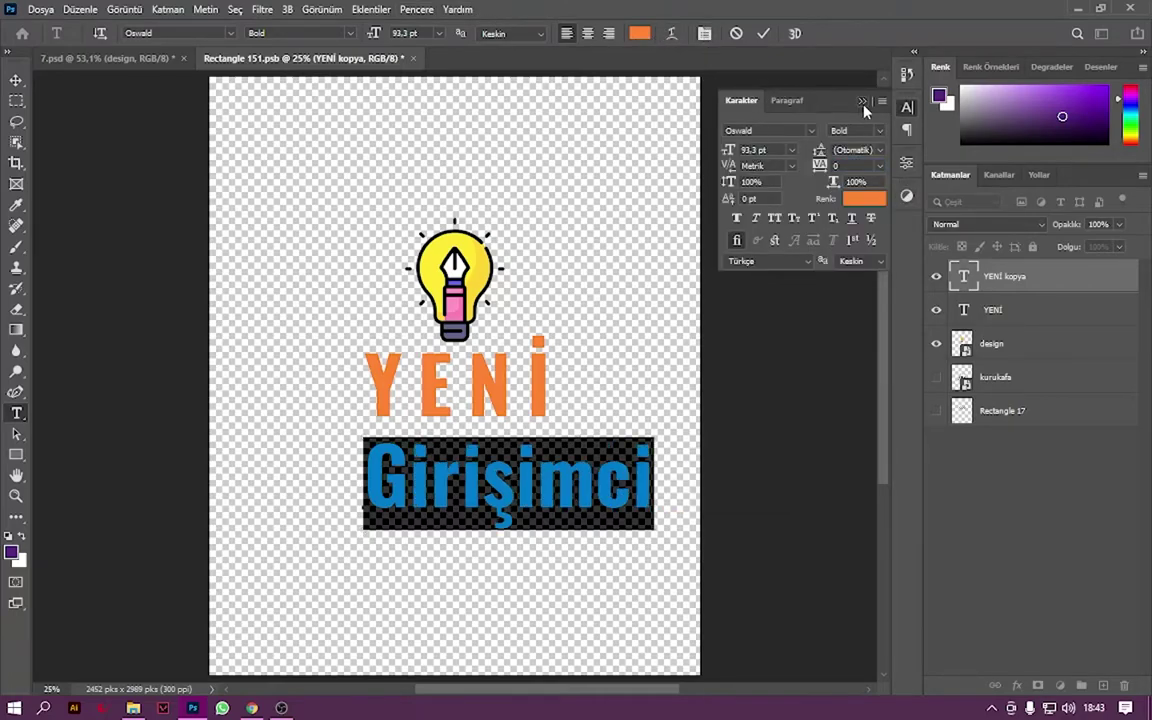
{"action": "left_click", "coordinate": [763, 33]}
Shrink Girişimci to about half size and place it up and right.
{"action": "key", "text": "v"}
{"action": "left_click_drag", "start_coordinate": [551, 486], "coordinate": [576, 459]}
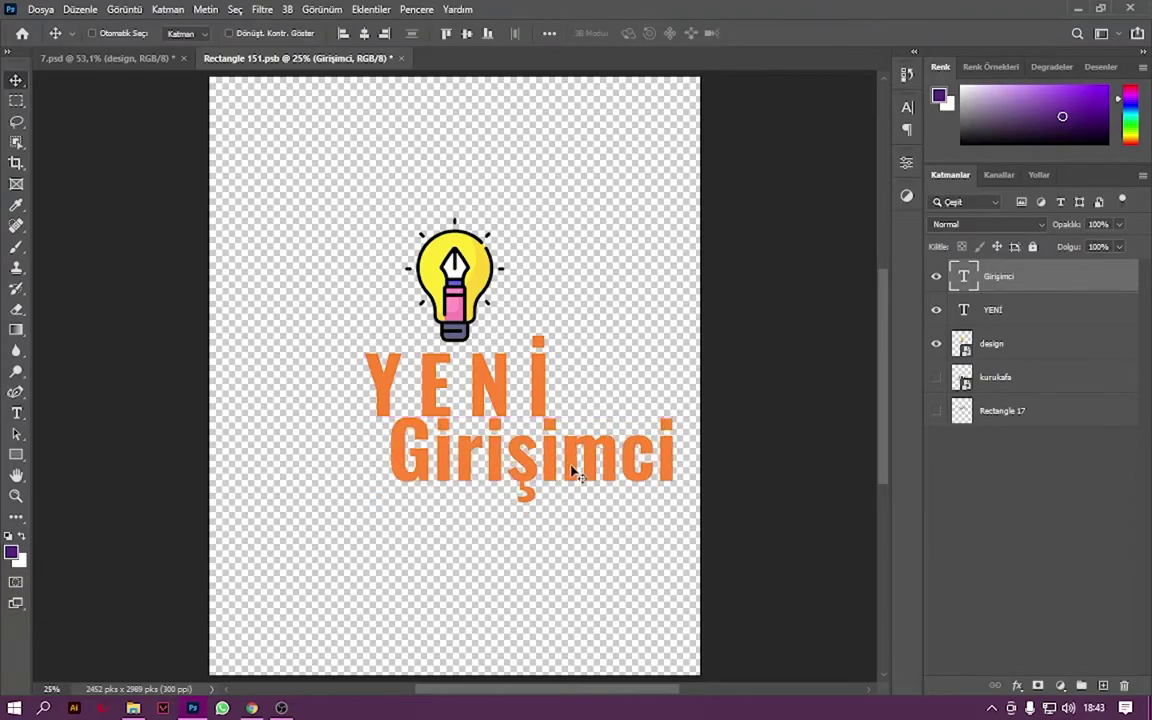
{"action": "key", "text": "ctrl+t"}
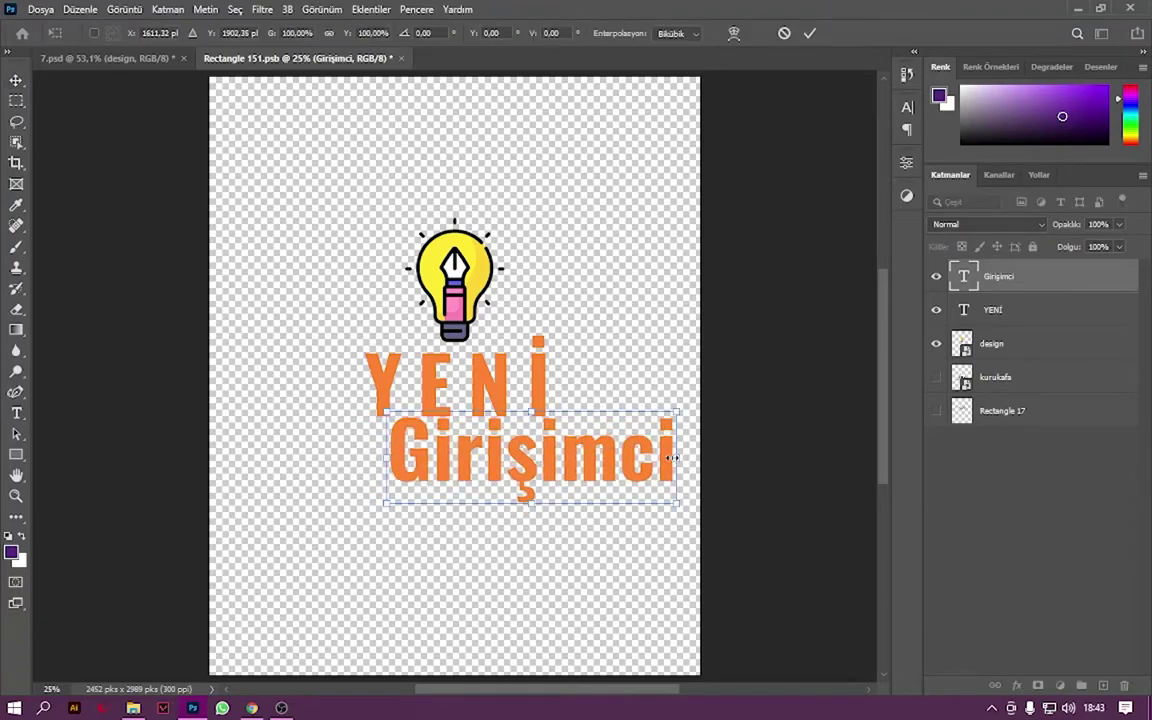
{"action": "mouse_move", "coordinate": [673, 457]}
{"action": "left_mouse_down"}
{"action": "mouse_move", "coordinate": [613, 457]}
{"action": "mouse_move", "coordinate": [570, 438]}
{"action": "left_mouse_up"}
{"action": "key", "text": "Return"}
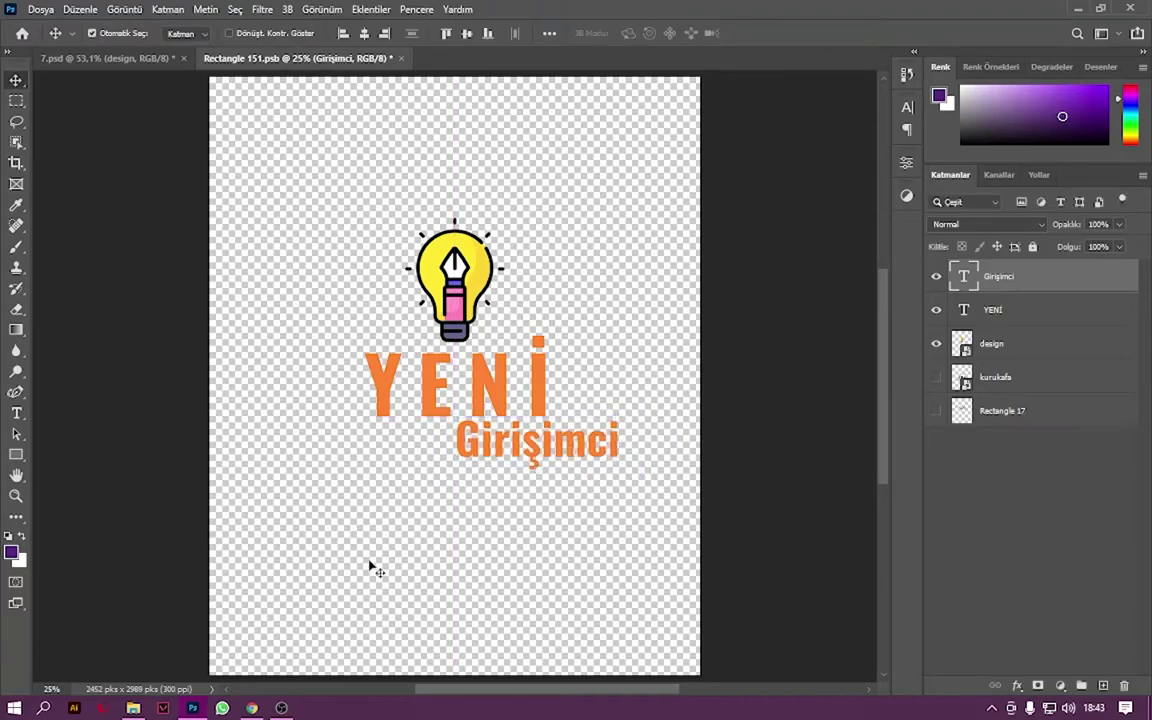
Search Google in Chrome for the 'grand hotel font'.
{"action": "left_click", "coordinate": [252, 708]}
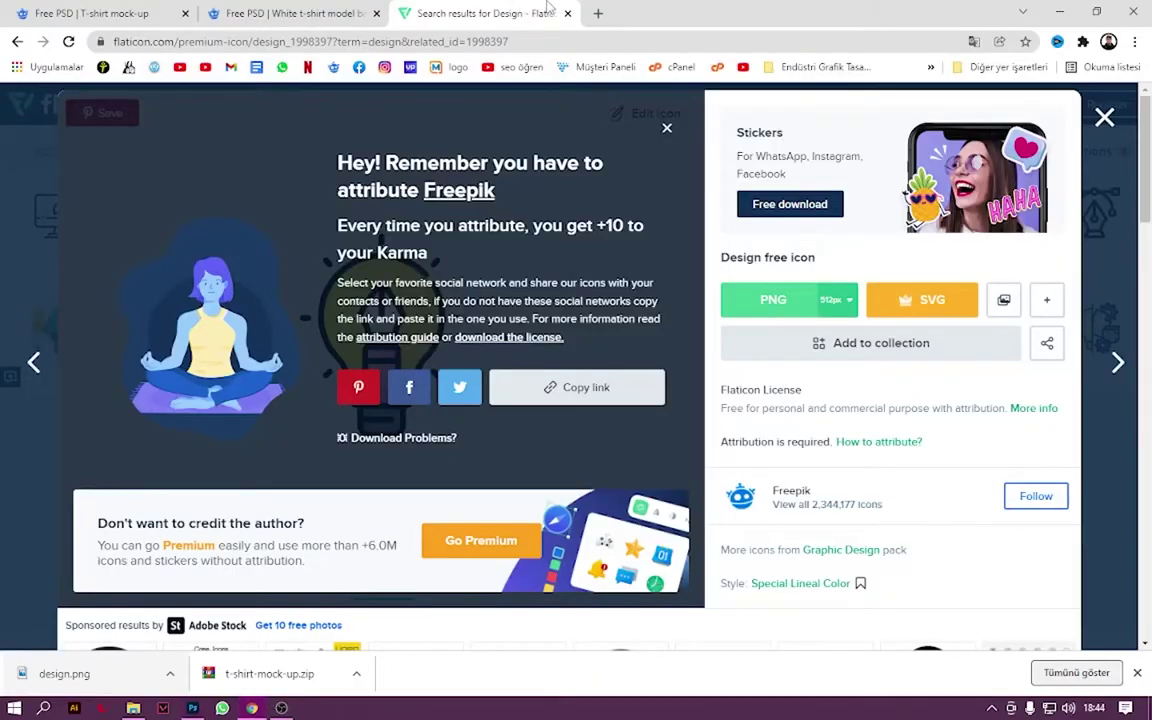
{"action": "left_click", "coordinate": [597, 12]}
{"action": "type", "text": "grand f"}
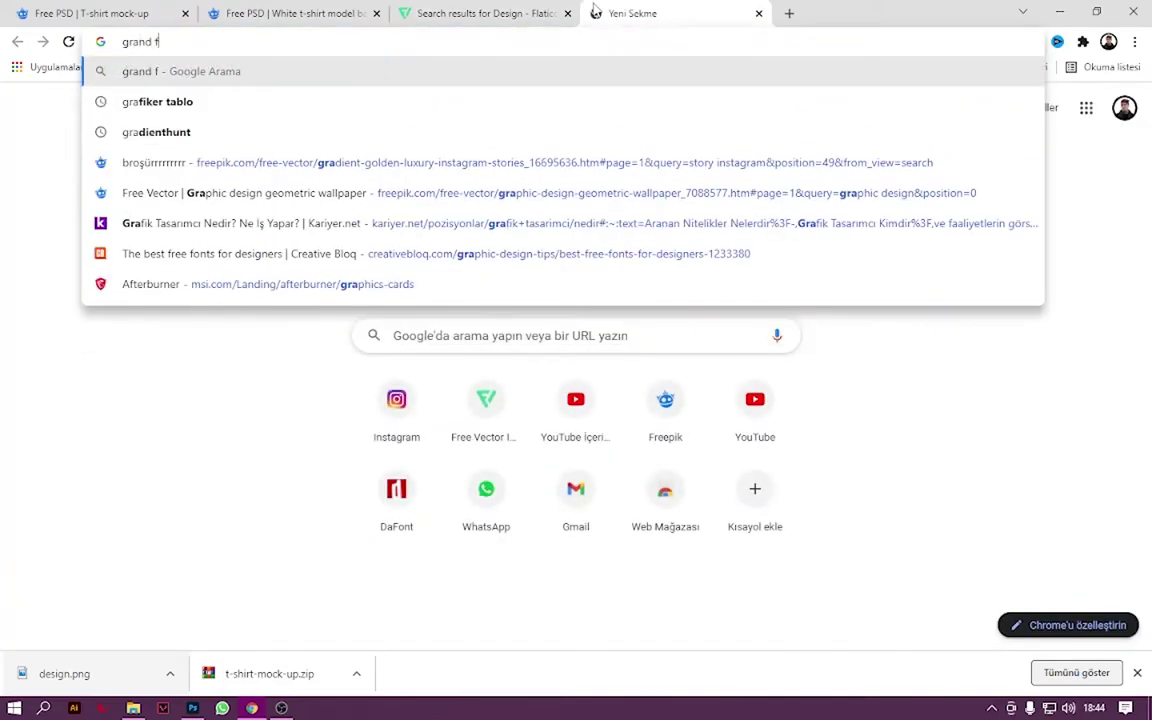
{"action": "key", "text": "BackSpace"}
{"action": "type", "text": "hotel"}
{"action": "key", "text": "Return"}
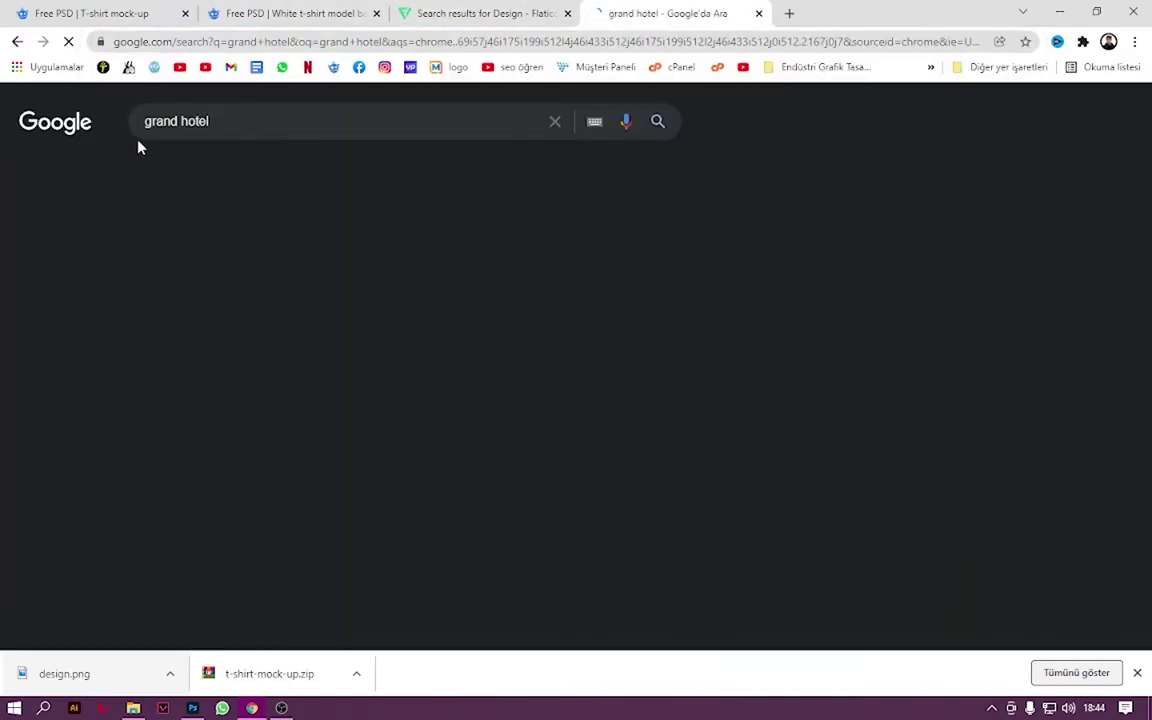
{"action": "type", "text": "f"}
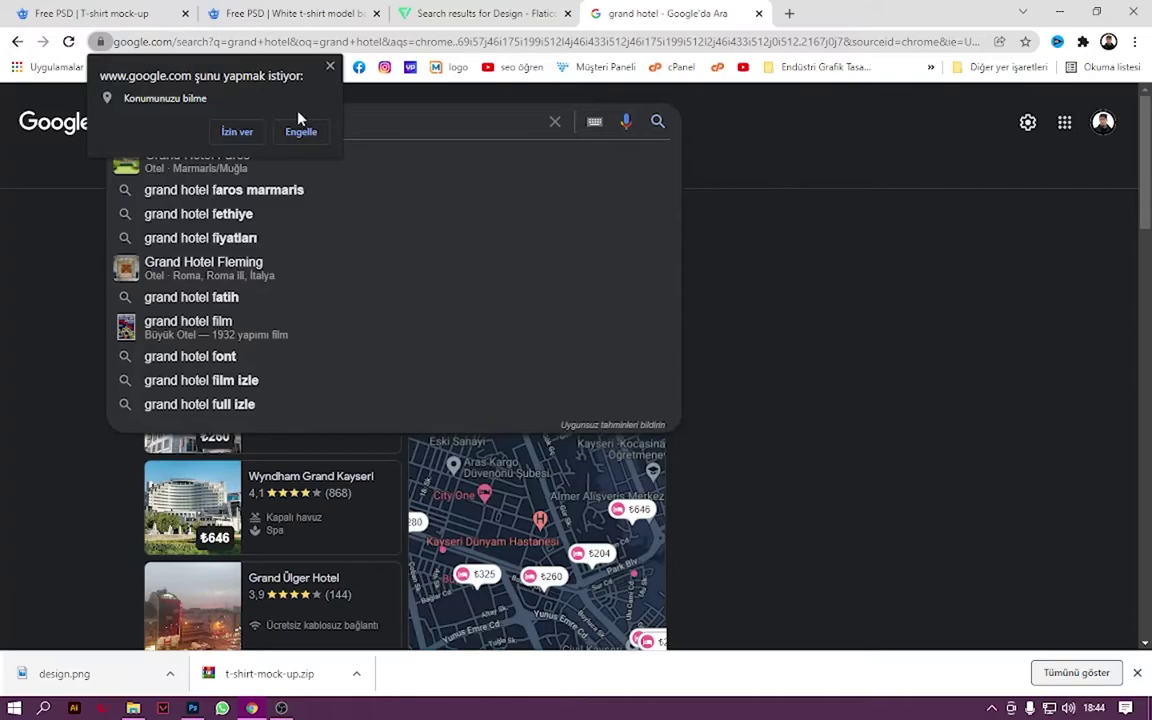
{"action": "left_click", "coordinate": [330, 67]}
{"action": "type", "text": "o"}
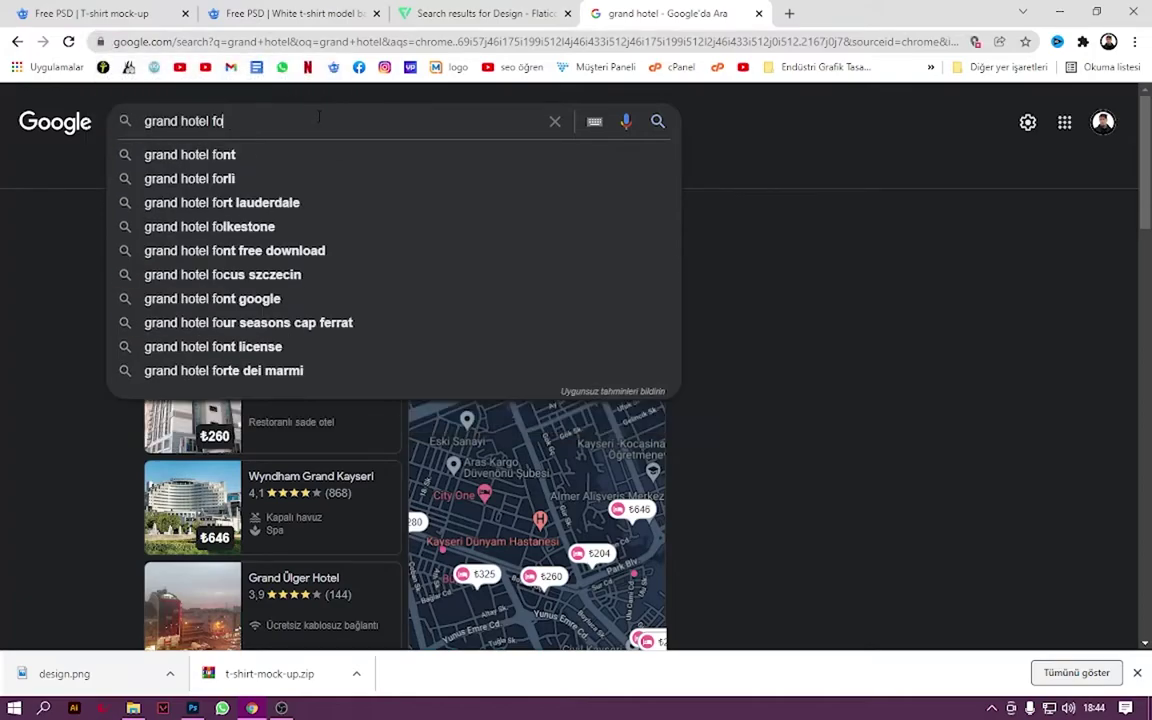
{"action": "type", "text": "nt"}
{"action": "key", "text": "Return"}
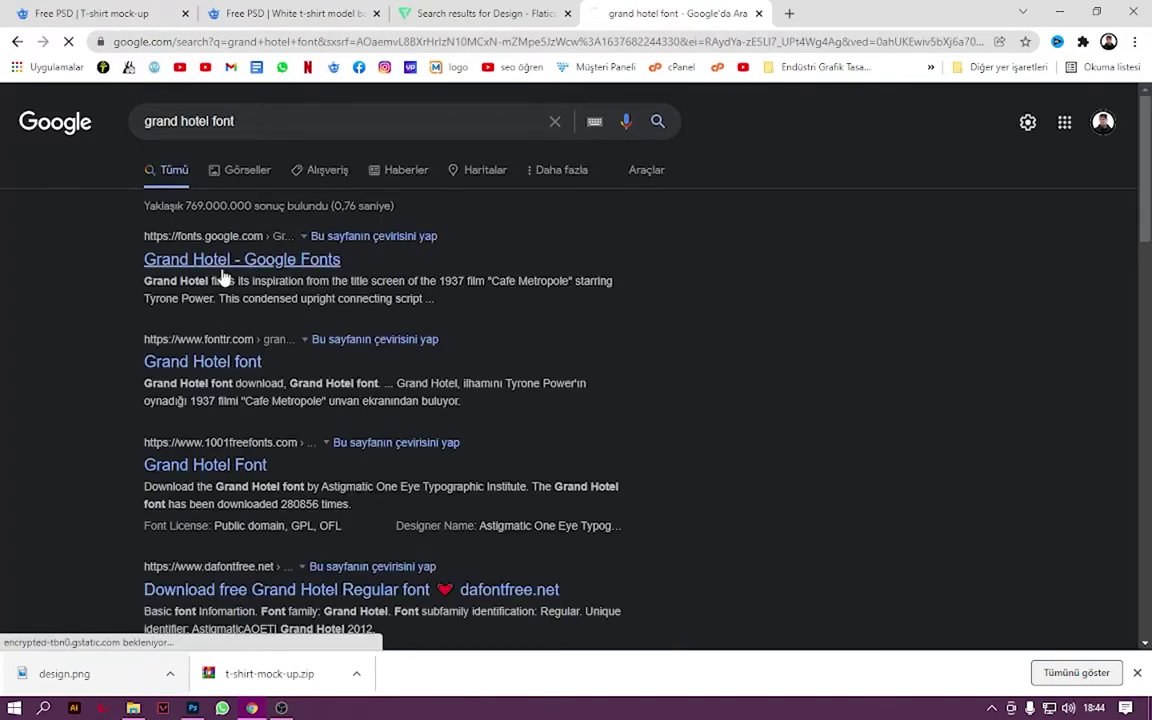
Download the Grand Hotel family from Google Fonts and install its TTF.
{"action": "left_click", "coordinate": [258, 263]}
{"action": "left_click", "coordinate": [1019, 72]}
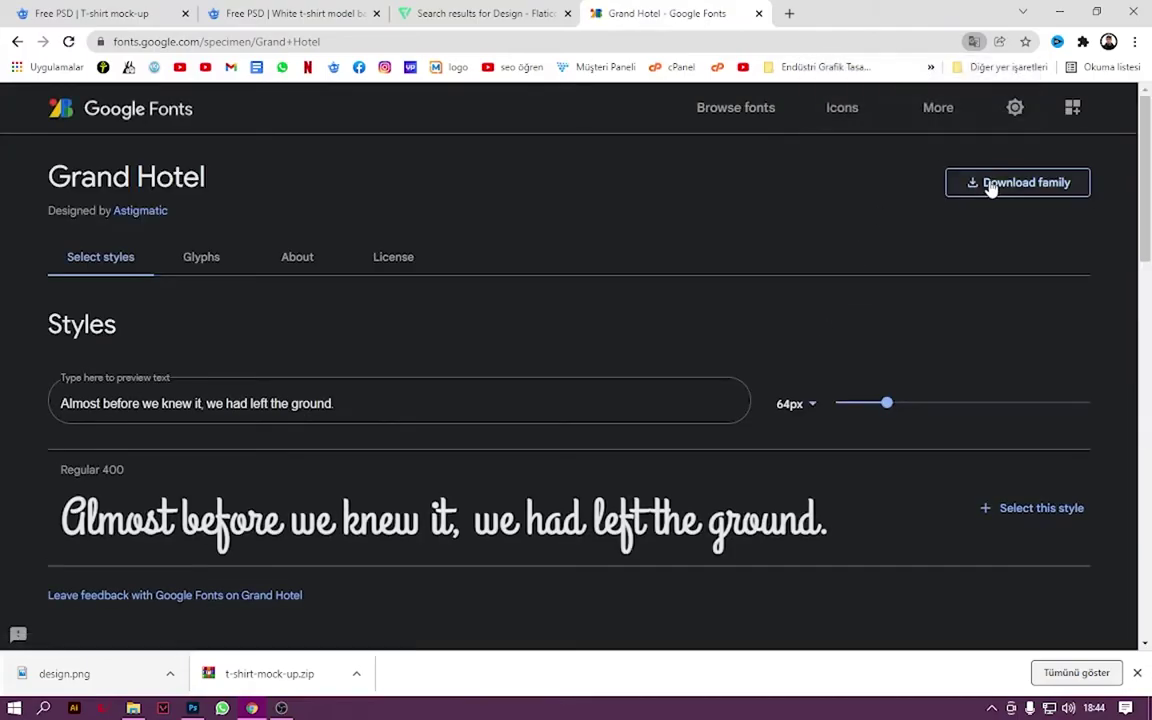
{"action": "left_click", "coordinate": [1000, 183]}
{"action": "left_click", "coordinate": [100, 672]}
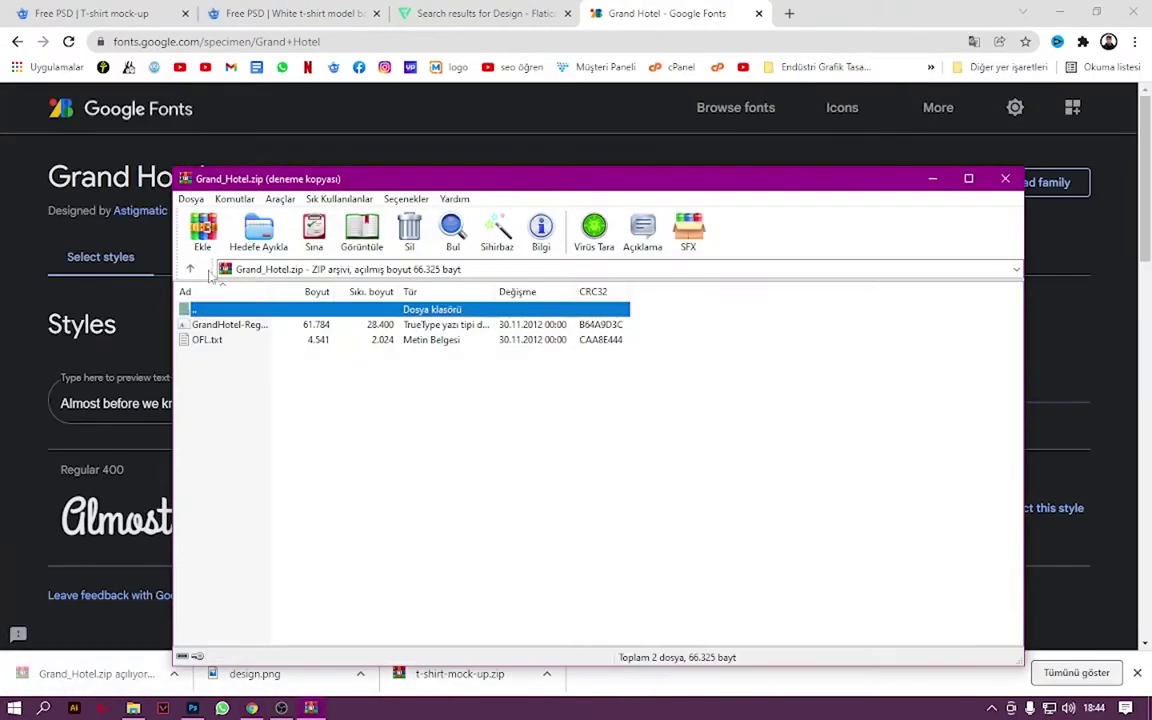
{"action": "double_click", "coordinate": [225, 324]}
{"action": "left_click", "coordinate": [153, 125]}
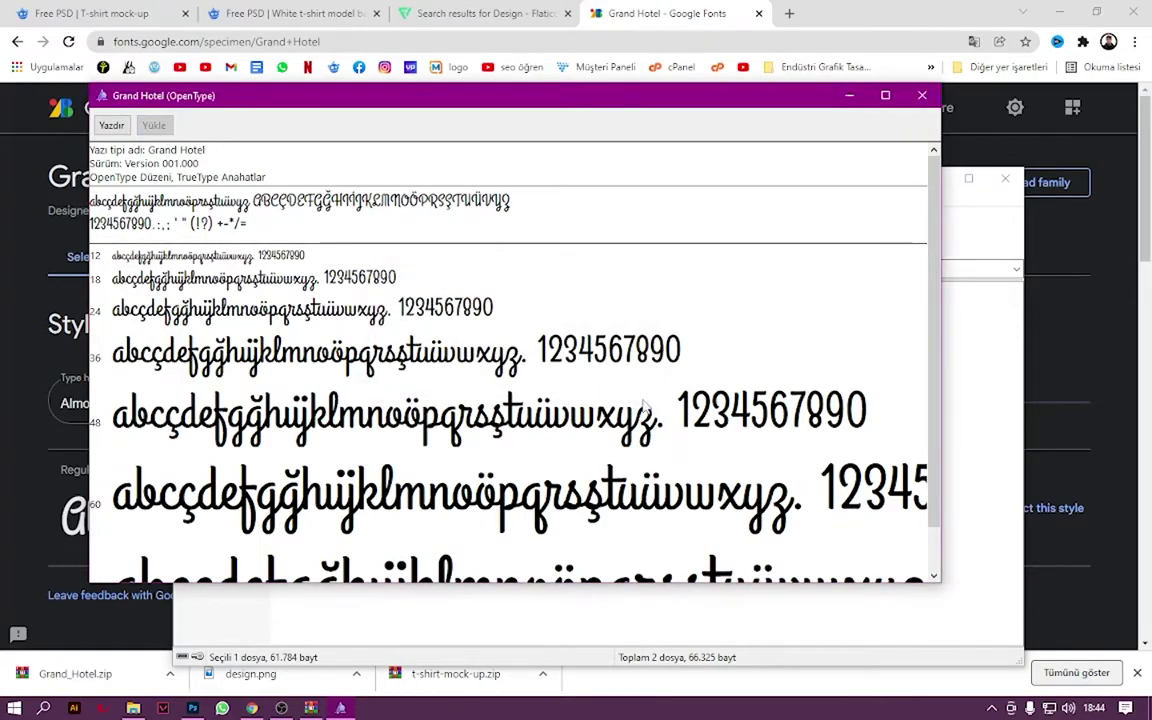
{"action": "key", "text": "alt+Tab"}
Set the Girişimci text in the Grand Hotel font.
{"action": "left_click", "coordinate": [312, 442]}
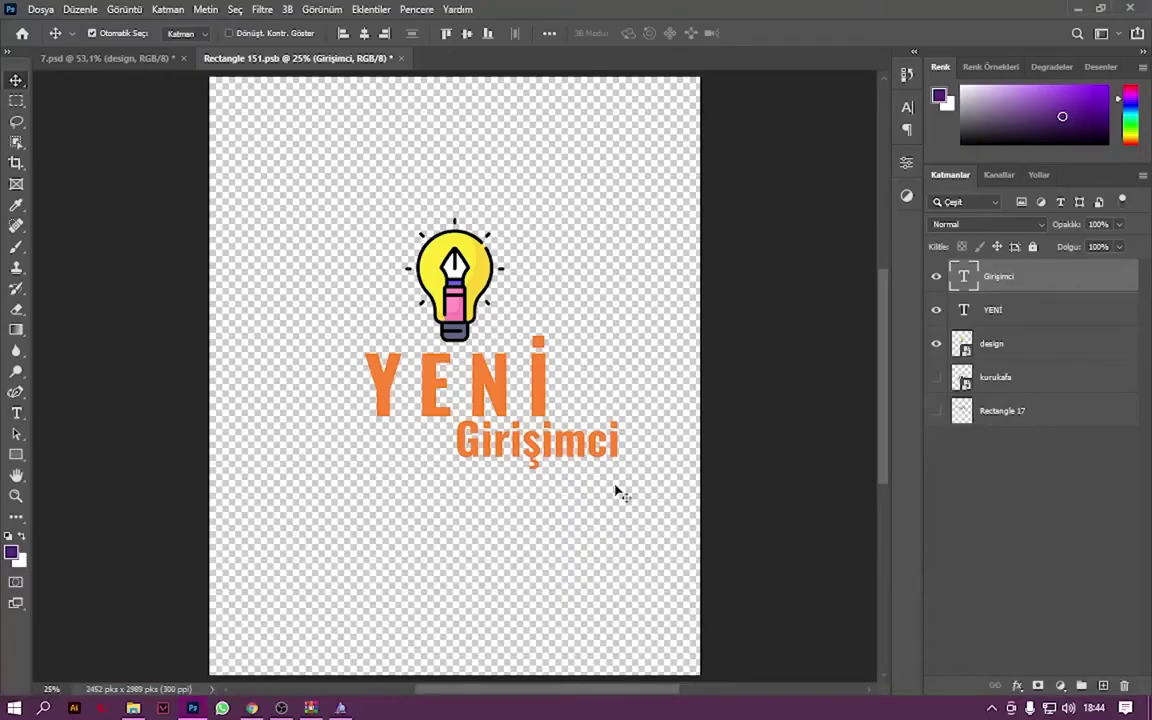
{"action": "double_click", "coordinate": [545, 445]}
{"action": "left_click", "coordinate": [167, 33]}
{"action": "type", "text": "Grand Hotel"}
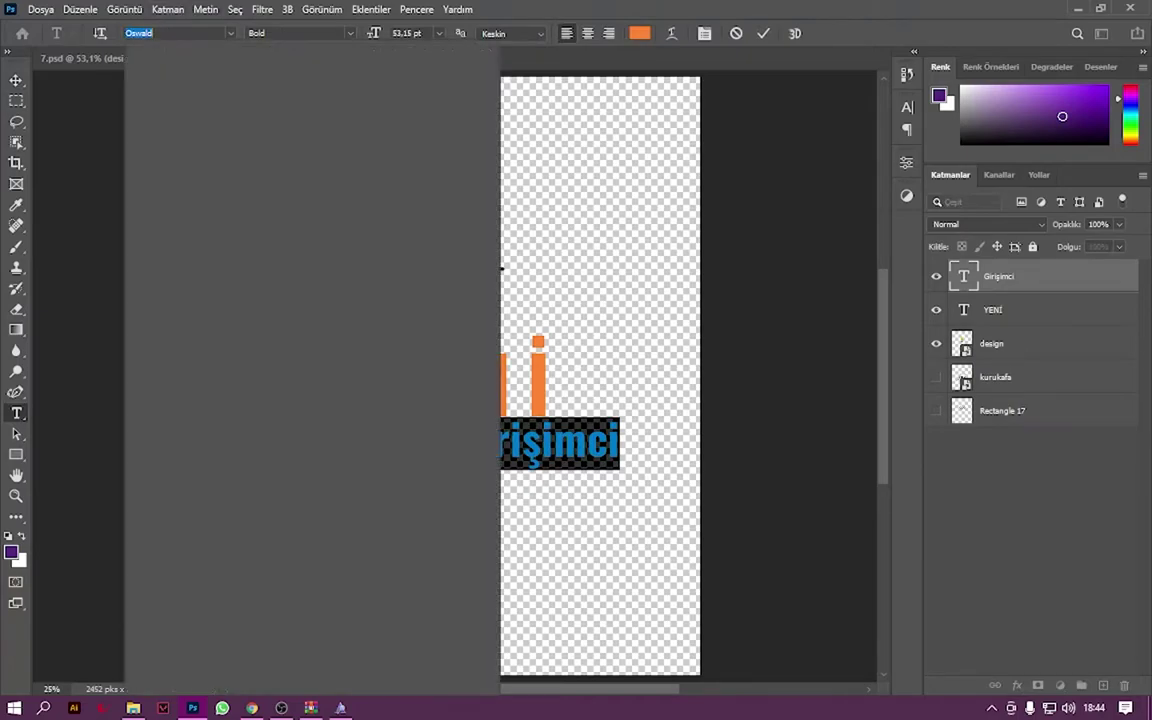
{"action": "key", "text": "Return"}
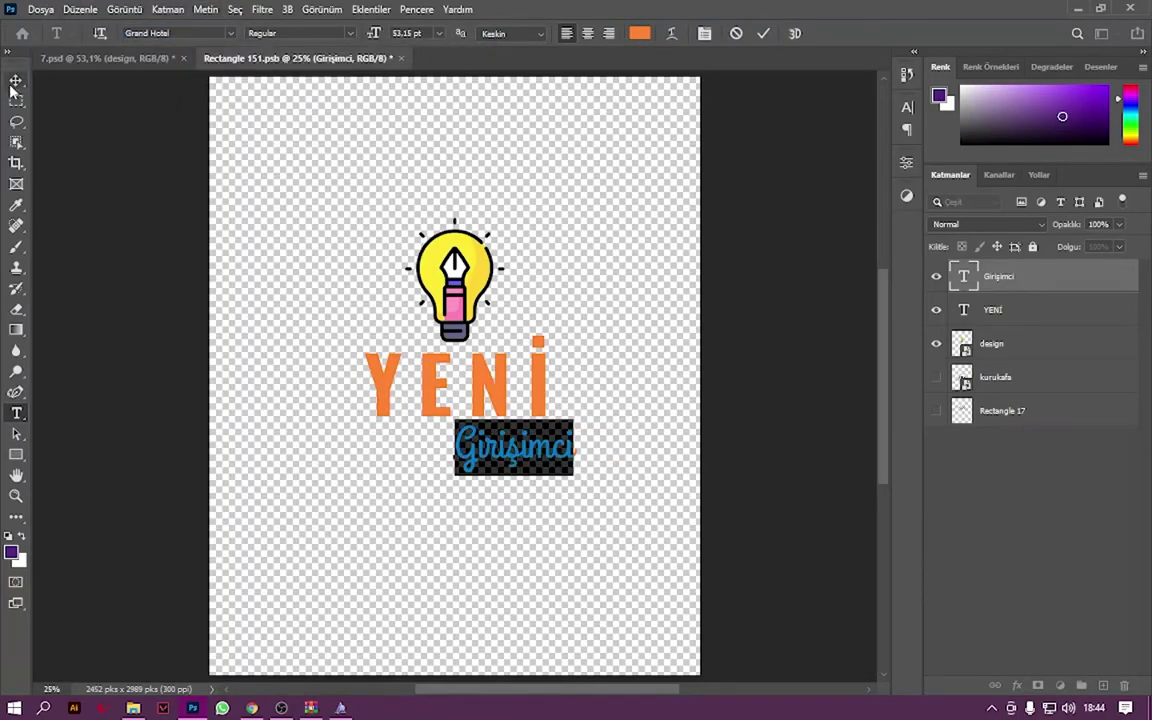
{"action": "left_click", "coordinate": [16, 80]}
Resize Girişimci to fit under YENİ's right end and save the smart object.
{"action": "key", "text": "t"}
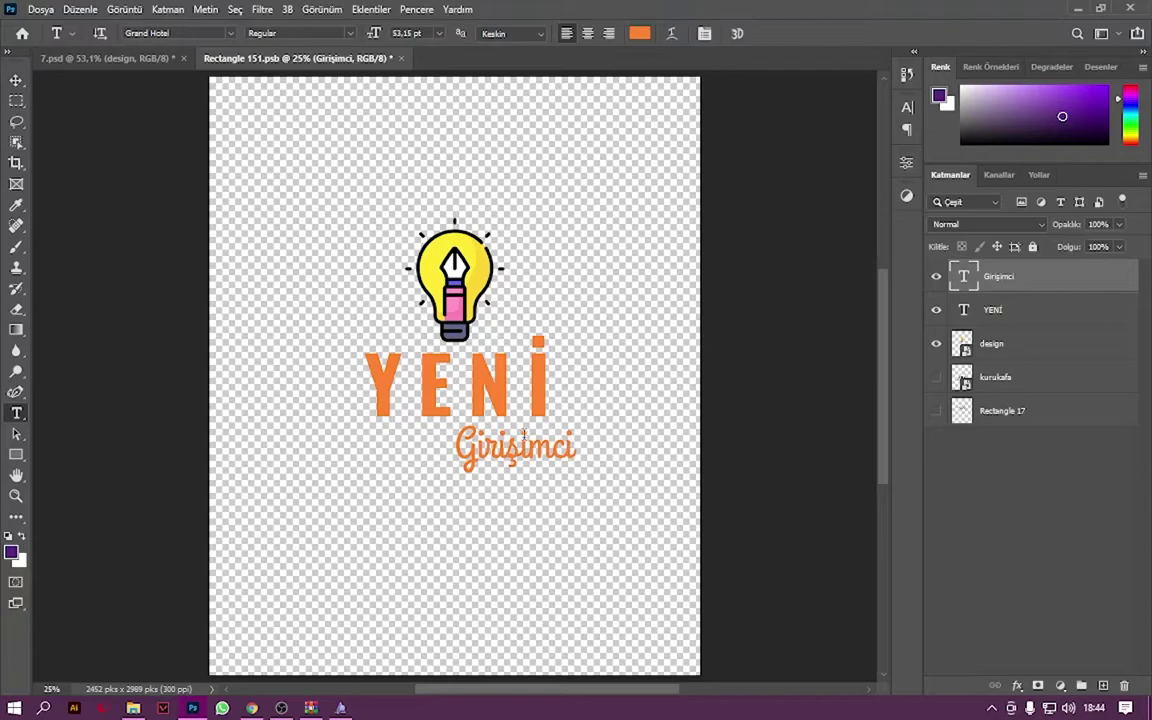
{"action": "left_click", "coordinate": [18, 80]}
{"action": "key", "text": "ctrl+t"}
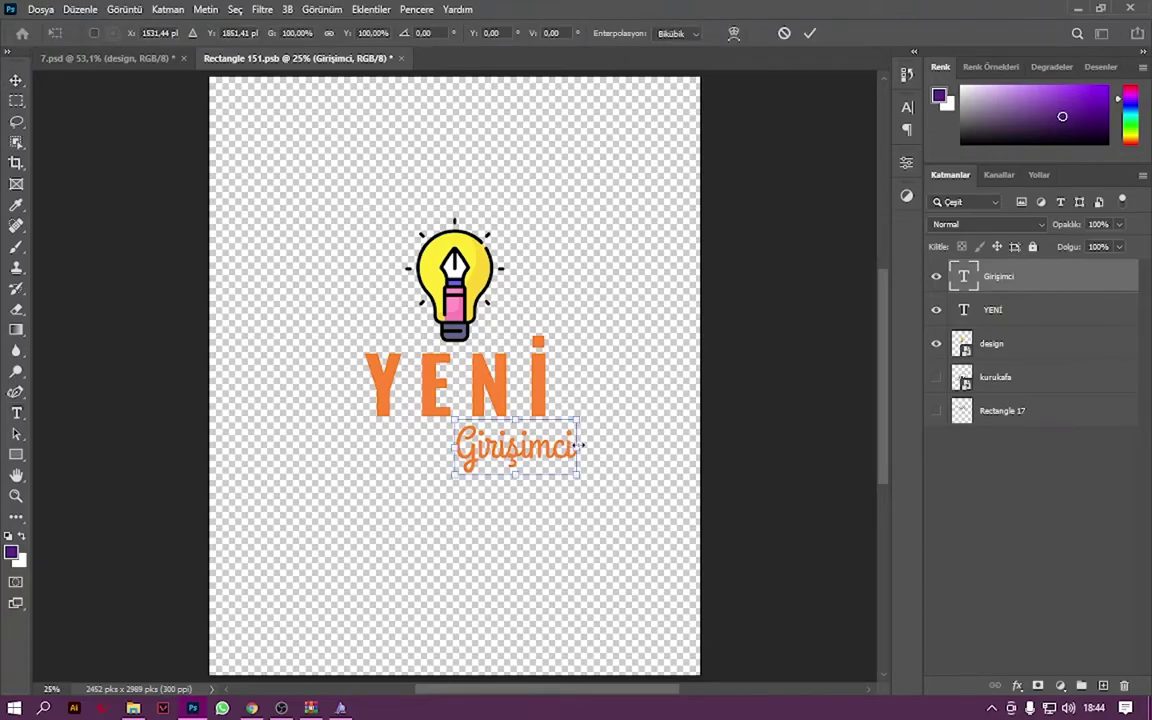
{"action": "left_click_drag", "start_coordinate": [580, 445], "coordinate": [617, 446]}
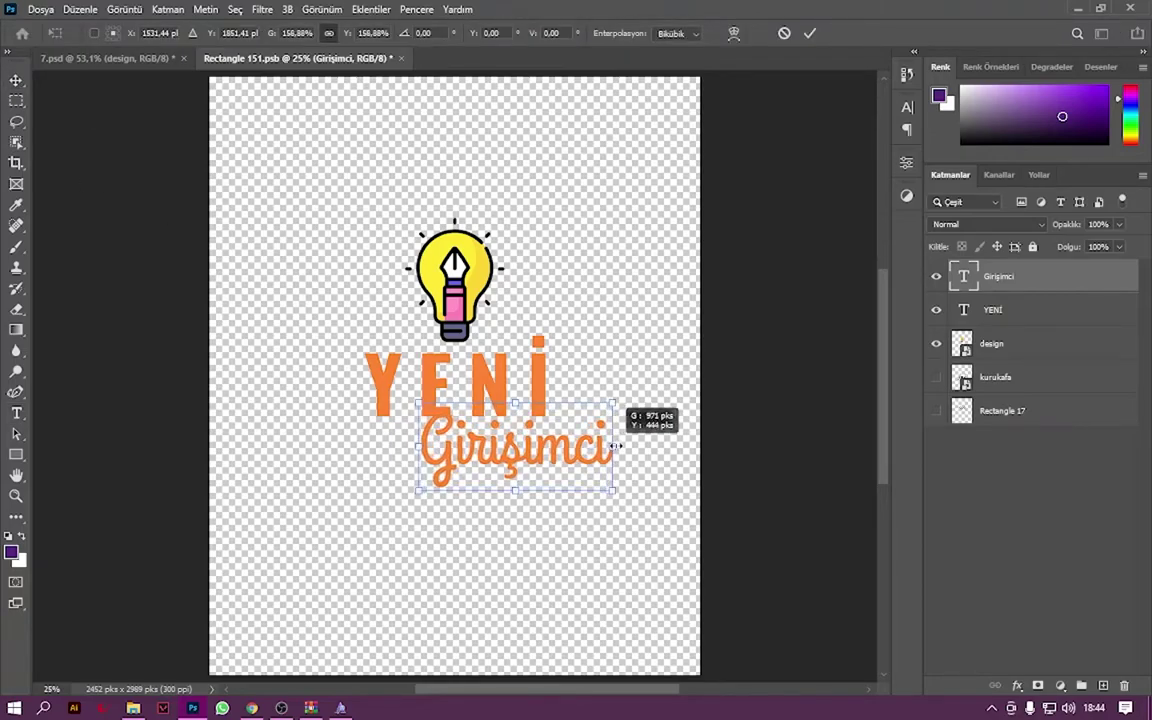
{"action": "left_click_drag", "start_coordinate": [617, 446], "coordinate": [672, 441]}
{"action": "mouse_move", "coordinate": [520, 472]}
{"action": "left_mouse_down"}
{"action": "mouse_move", "coordinate": [483, 497]}
{"action": "mouse_move", "coordinate": [463, 483]}
{"action": "left_mouse_up"}
{"action": "mouse_move", "coordinate": [612, 466]}
{"action": "left_mouse_down"}
{"action": "mouse_move", "coordinate": [505, 459]}
{"action": "mouse_move", "coordinate": [508, 441]}
{"action": "left_mouse_up"}
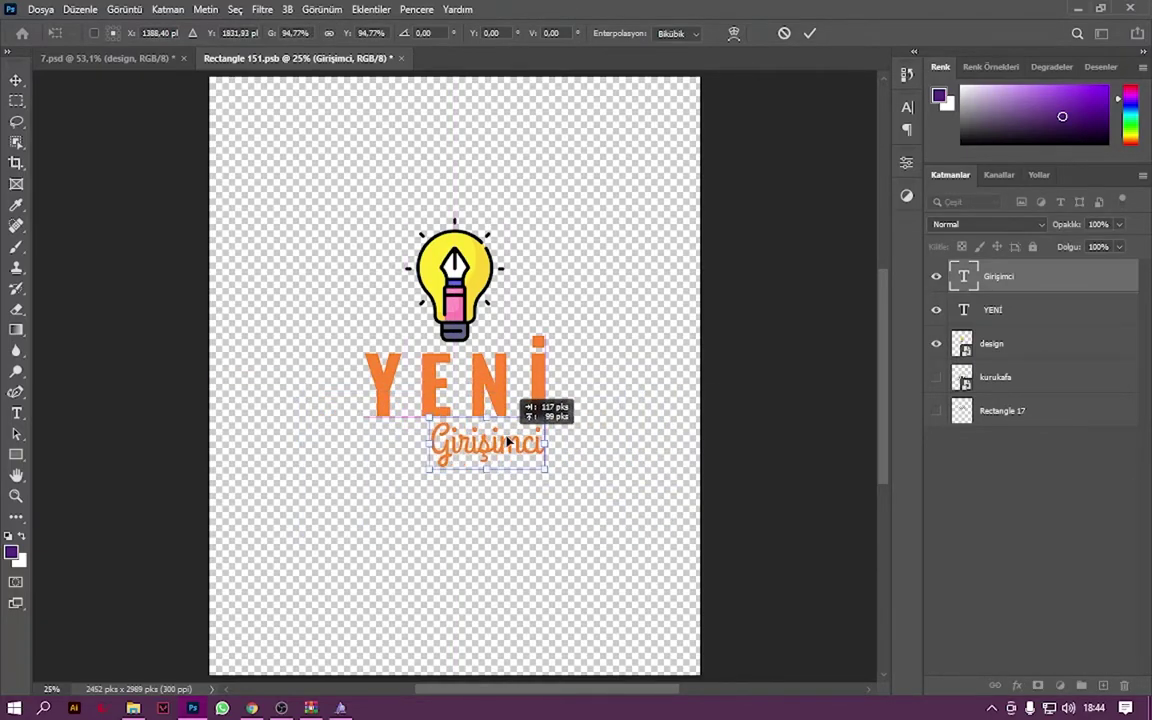
{"action": "key", "text": "Return"}
{"action": "key", "text": "ctrl+s"}
Open the mockup's design smart object and set YENİ in Grand Hotel.
{"action": "left_click", "coordinate": [104, 33]}
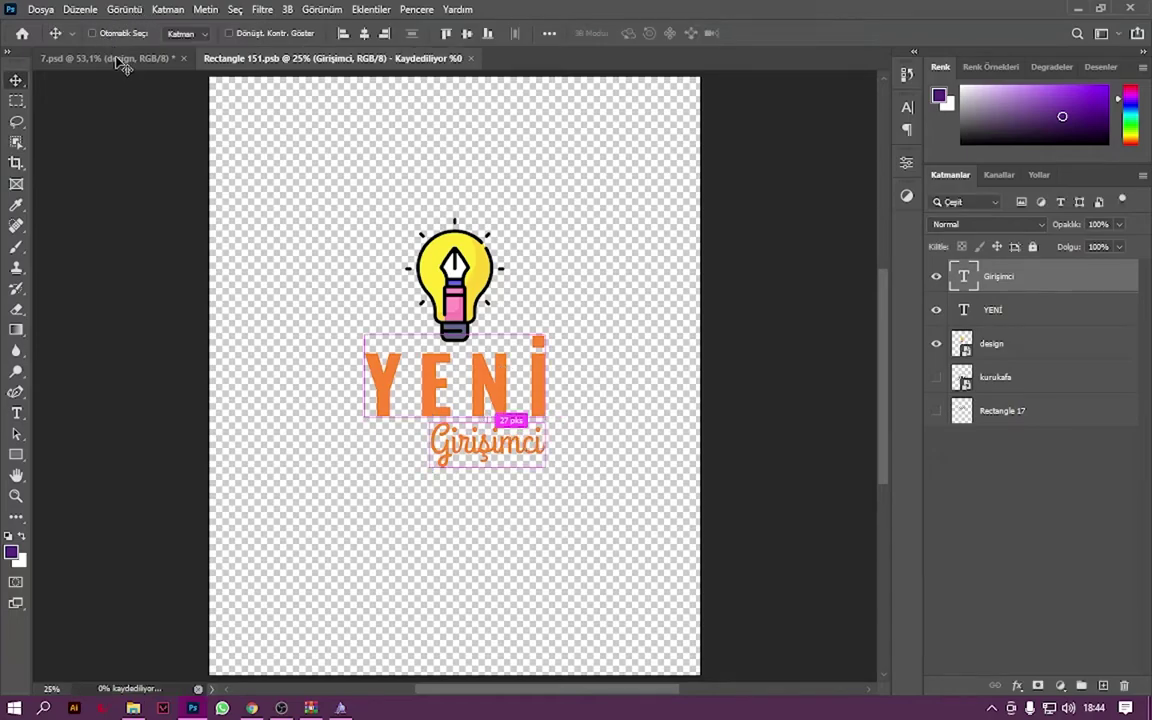
{"action": "left_click", "coordinate": [106, 56]}
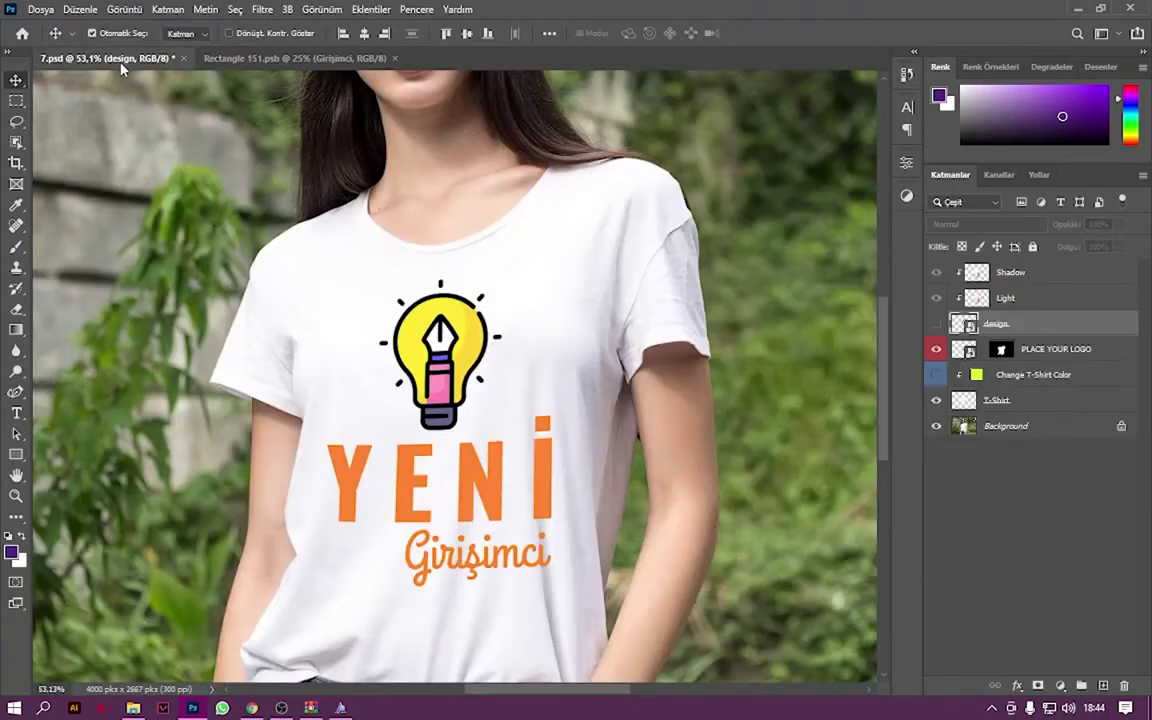
{"action": "double_click", "coordinate": [519, 476]}
{"action": "double_click", "coordinate": [449, 355]}
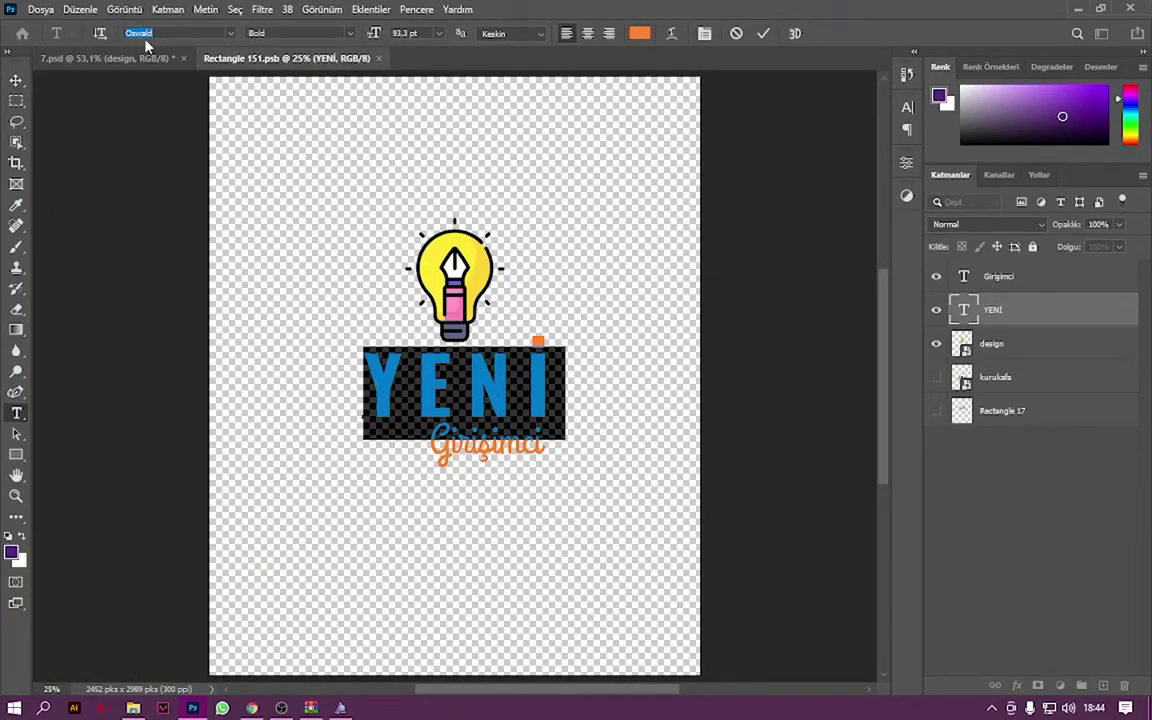
{"action": "type", "text": "Grand Hotel"}
{"action": "key", "text": "Return"}
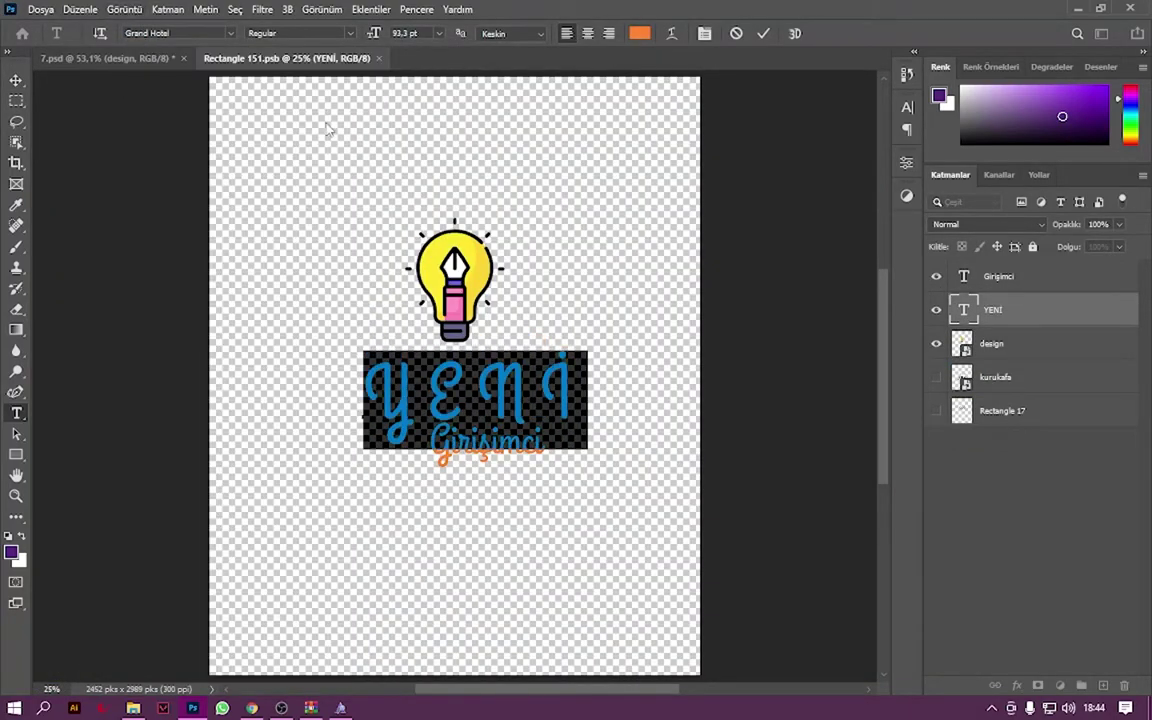
Retype the headline as 'Yeni' with letter spacing reset to 0.
{"action": "type", "text": "Y"}
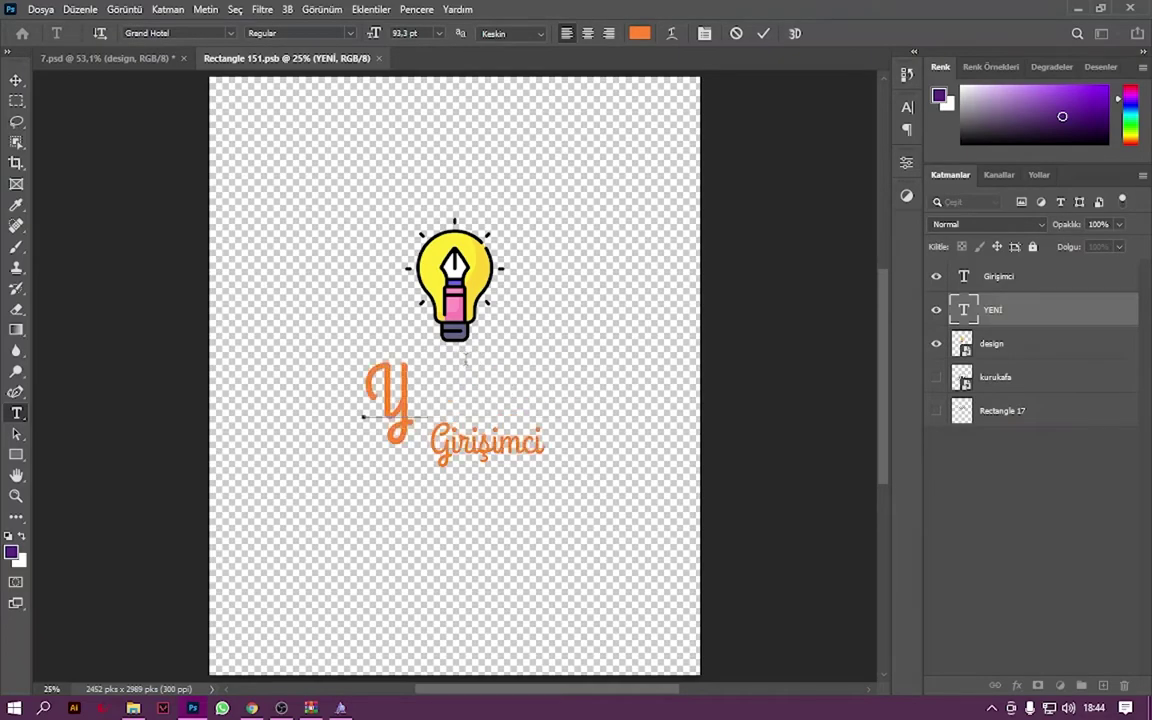
{"action": "type", "text": "en,i"}
{"action": "key", "text": "Left"}
{"action": "key", "text": "BackSpace"}
{"action": "key", "text": "ctrl+a"}
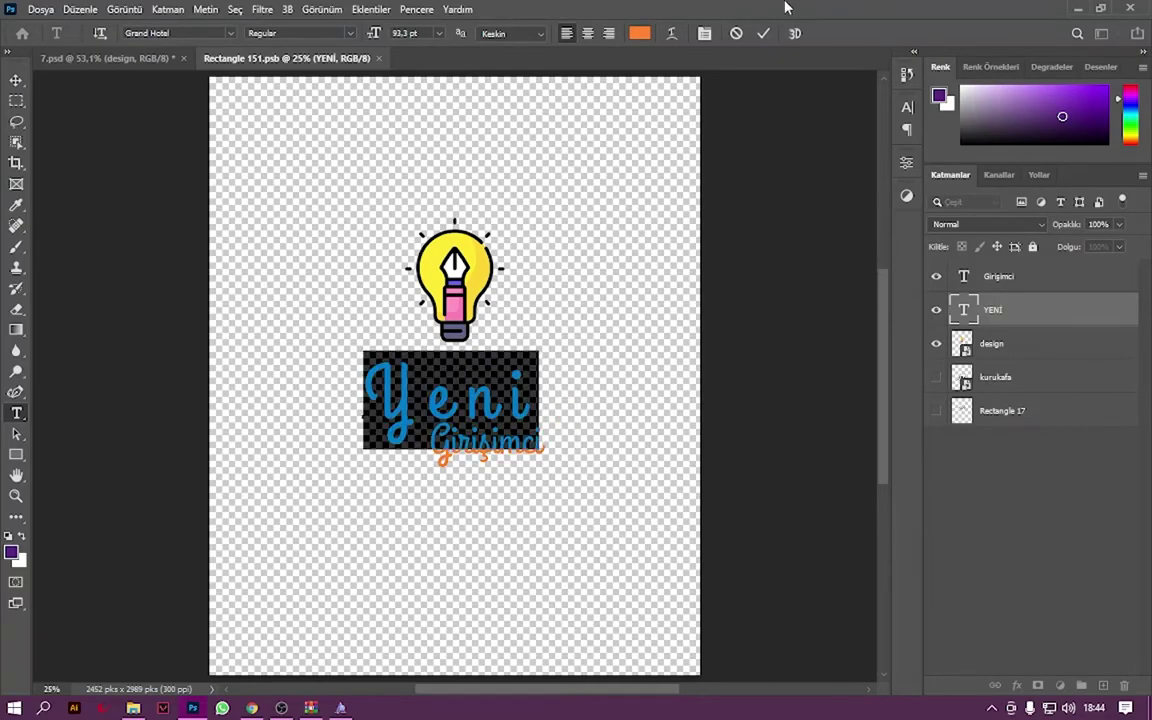
{"action": "left_click", "coordinate": [700, 34]}
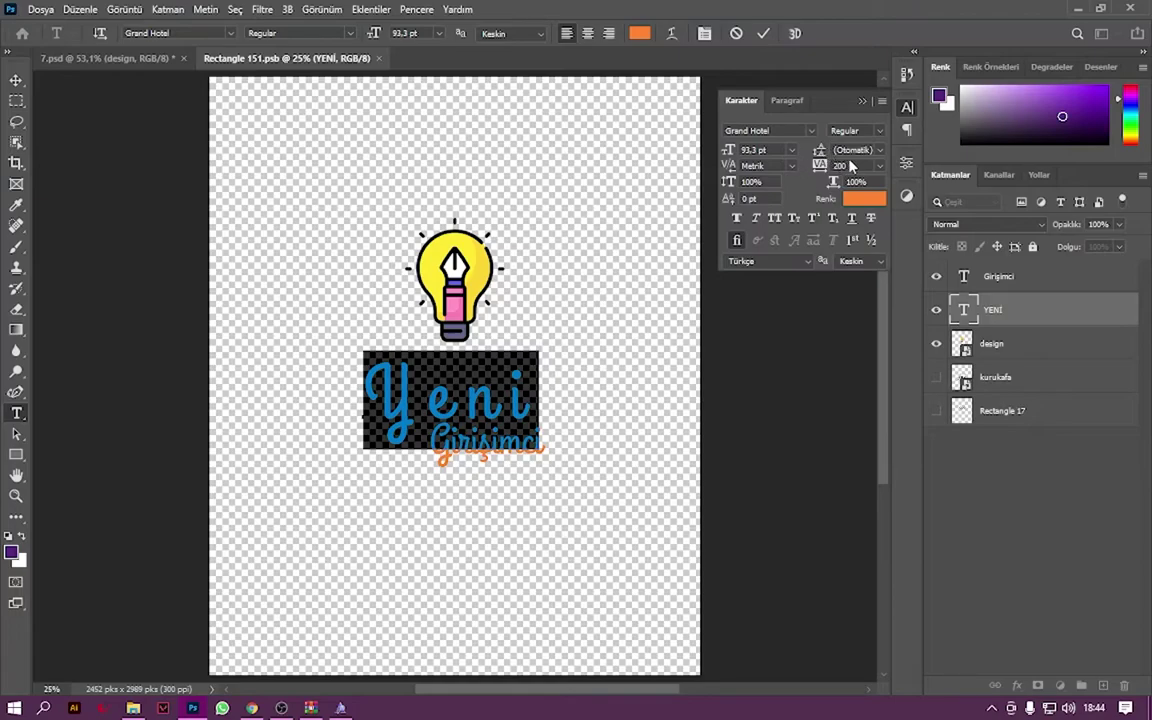
{"action": "type", "text": "0"}
{"action": "key", "text": "Return"}
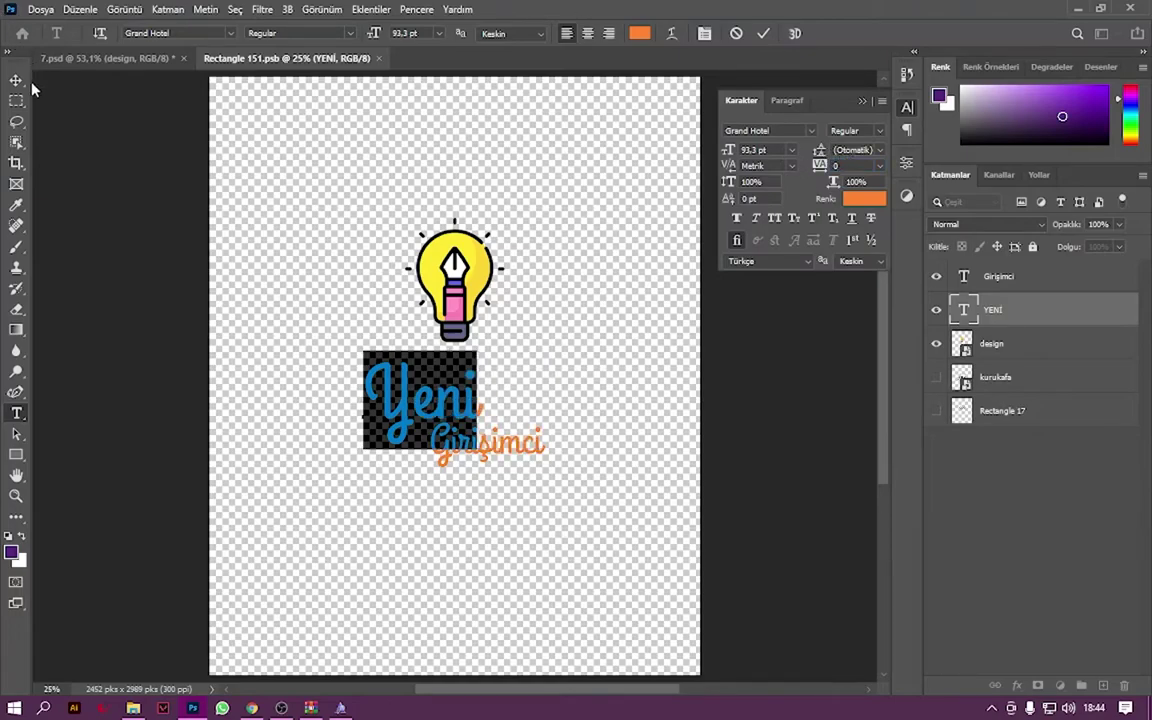
{"action": "left_click", "coordinate": [22, 81]}
{"action": "left_click", "coordinate": [862, 103]}
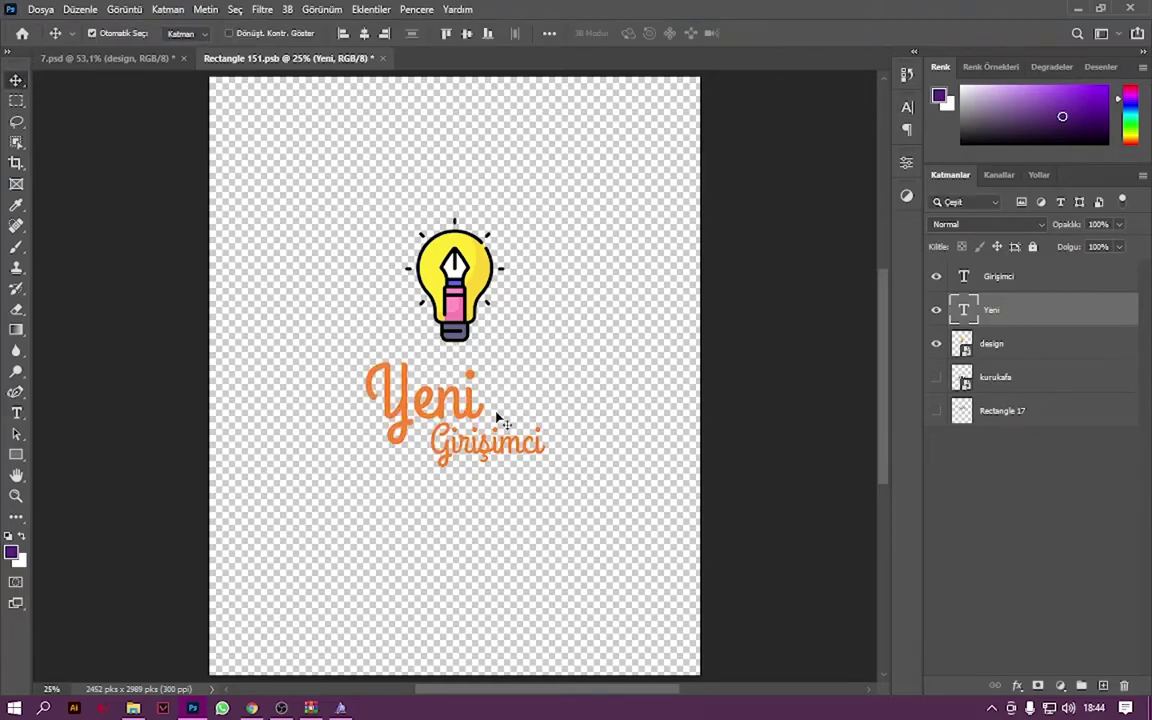
Nudge Girişimci just under Yeni and save the smart object.
{"action": "left_click_drag", "start_coordinate": [488, 452], "coordinate": [483, 453]}
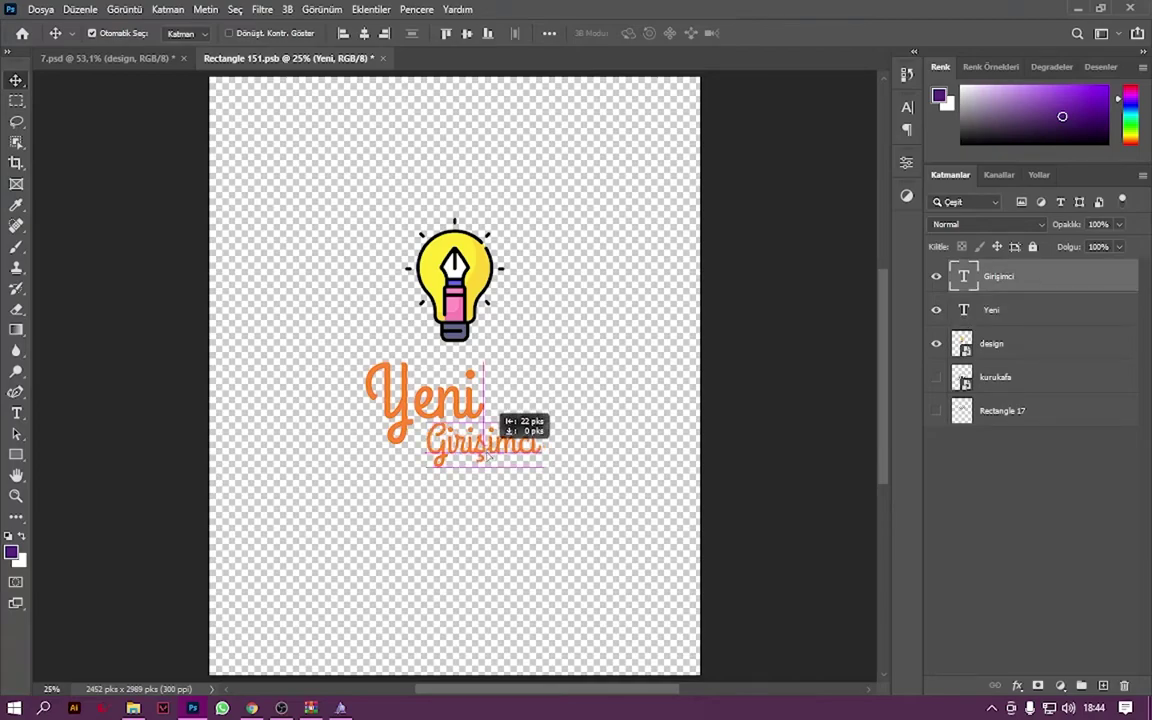
{"action": "left_click_drag", "start_coordinate": [488, 456], "coordinate": [490, 455]}
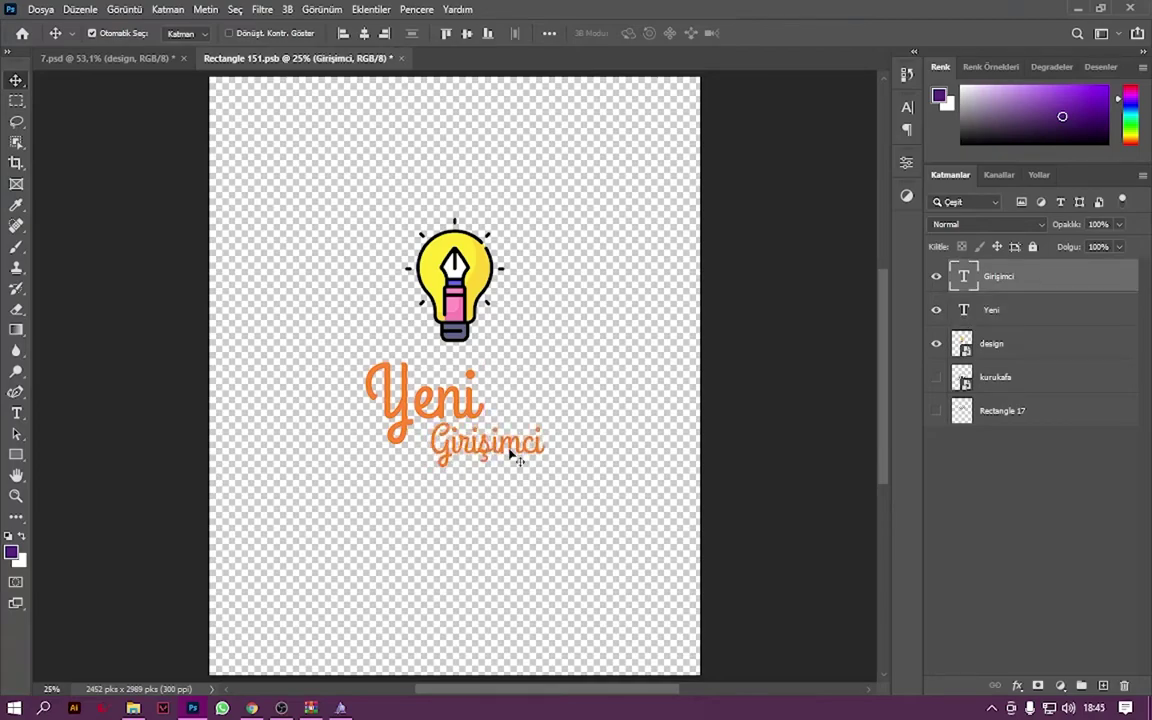
{"action": "key", "text": "ctrl+s"}
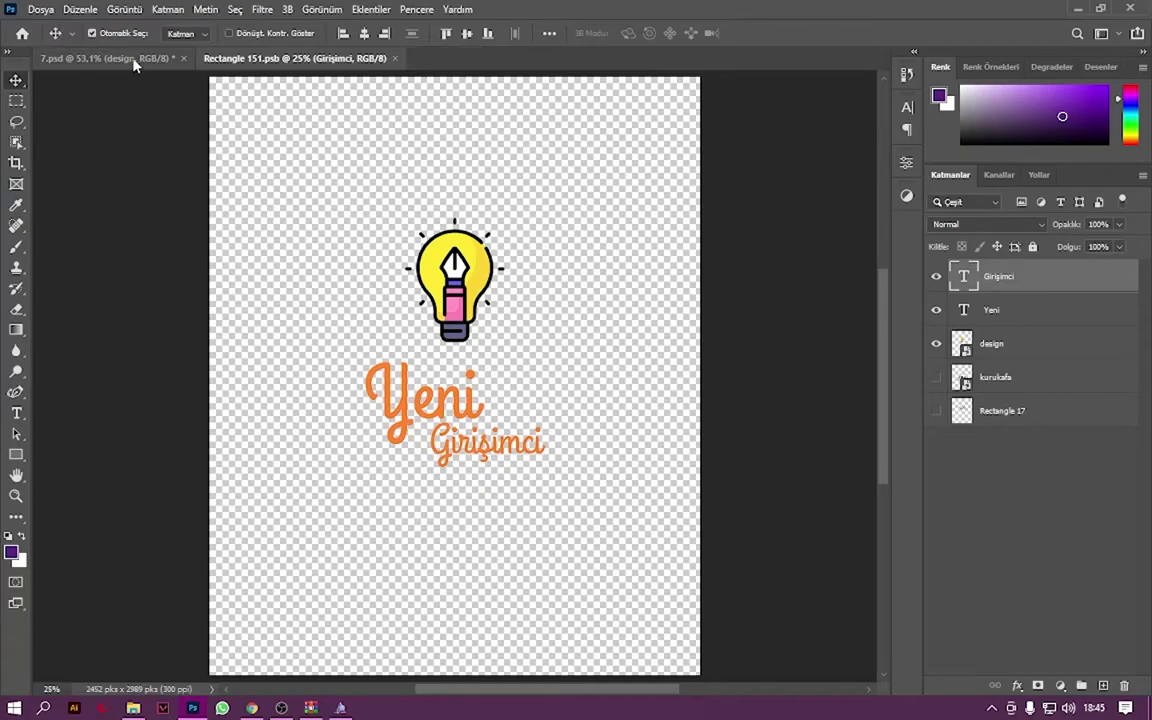
Zoom in on the 7.psd woman's shirt to inspect the printed logo.
{"action": "left_click", "coordinate": [119, 56]}
{"action": "key", "text": "z"}
{"action": "left_click_drag", "start_coordinate": [449, 420], "coordinate": [548, 502]}
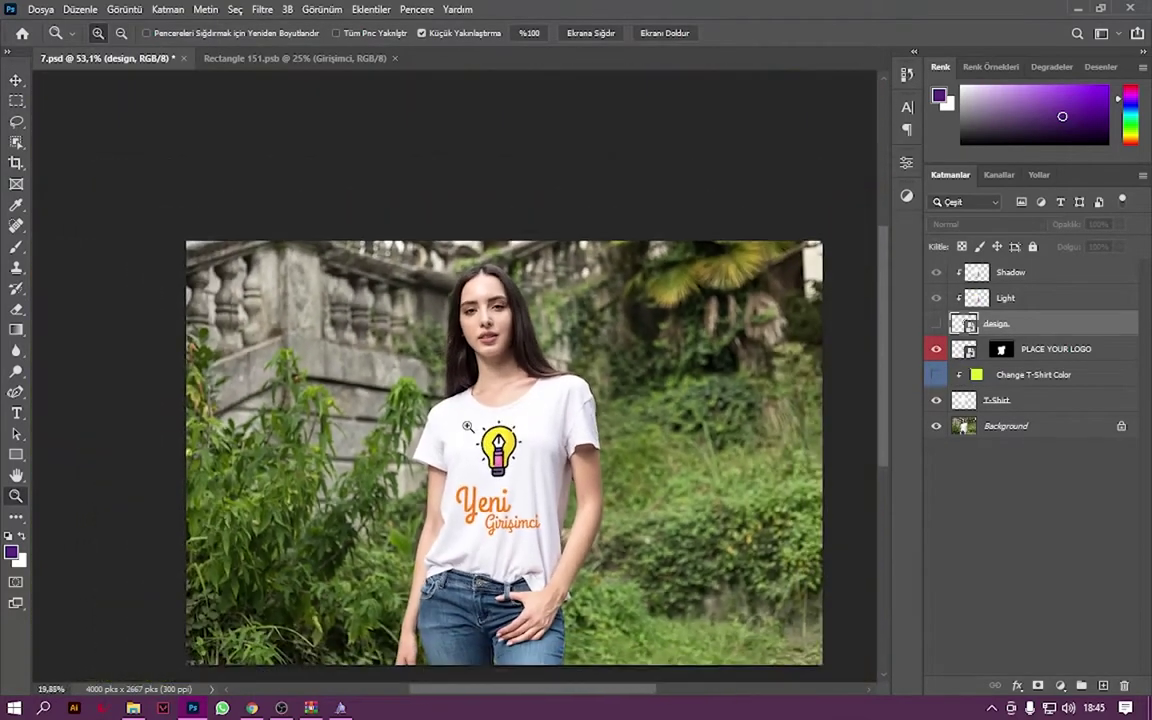
{"action": "scroll", "coordinate": [548, 502], "scroll_direction": "down", "scroll_amount": 1}
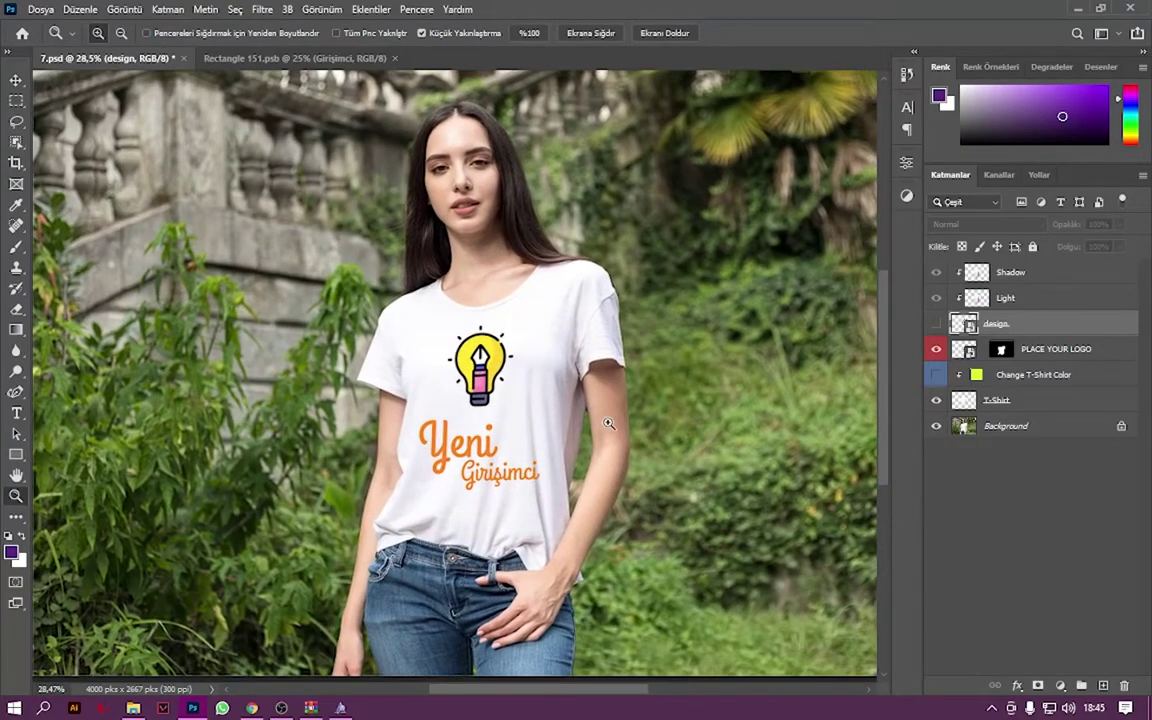
{"action": "scroll", "coordinate": [609, 424], "scroll_direction": "down", "scroll_amount": 1}
{"action": "scroll", "coordinate": [556, 371], "scroll_direction": "down", "scroll_amount": 2}
{"action": "scroll", "coordinate": [556, 371], "scroll_direction": "up", "scroll_amount": 2}
{"action": "key", "text": "v"}
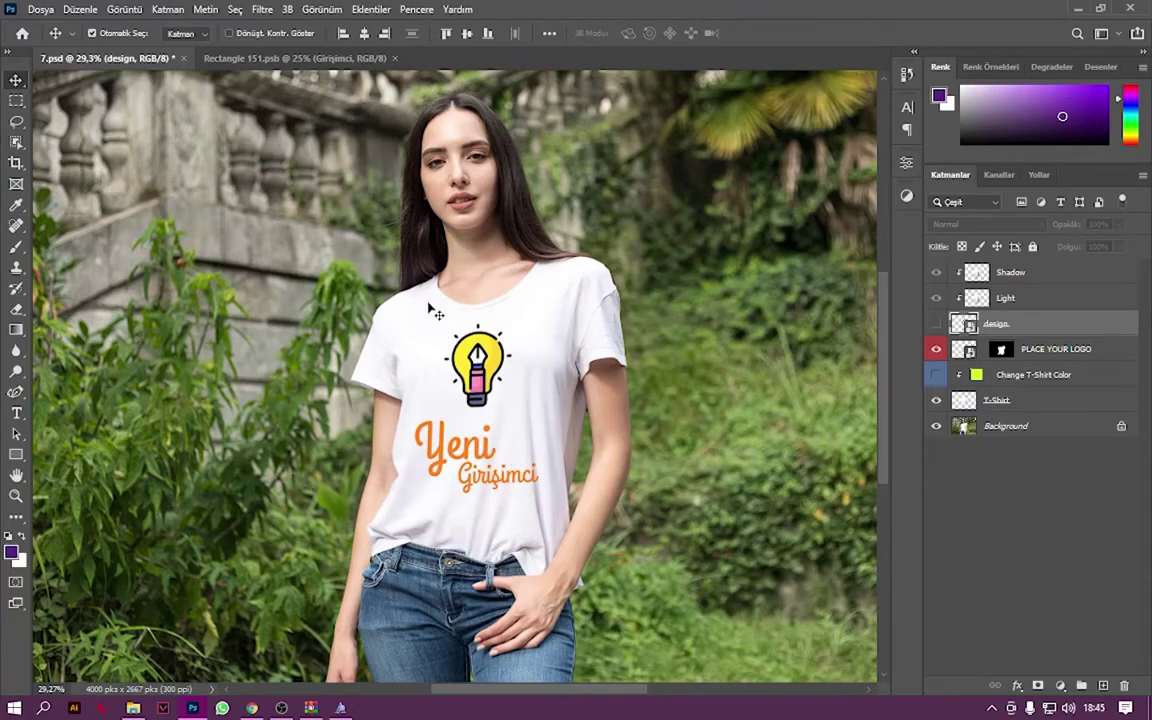
Select the light-bulb and text layers, then zoom the 7.psd mockup back out.
{"action": "left_click", "coordinate": [331, 58]}
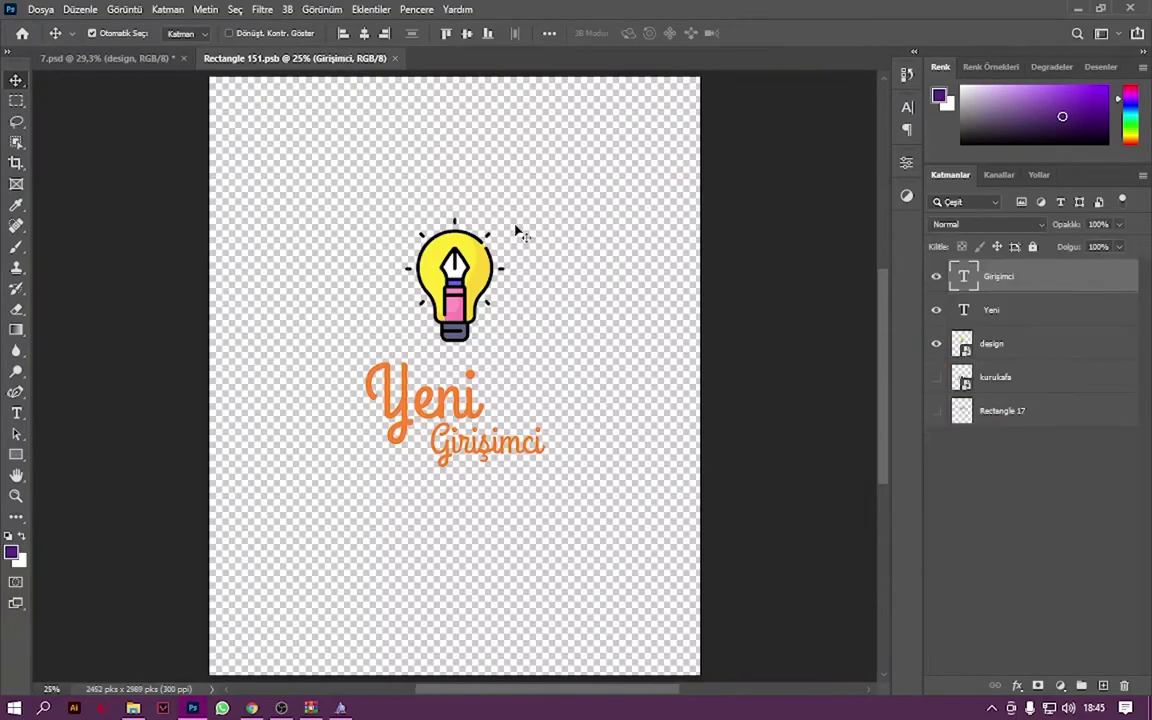
{"action": "left_click_drag", "start_coordinate": [165, 172], "coordinate": [743, 527]}
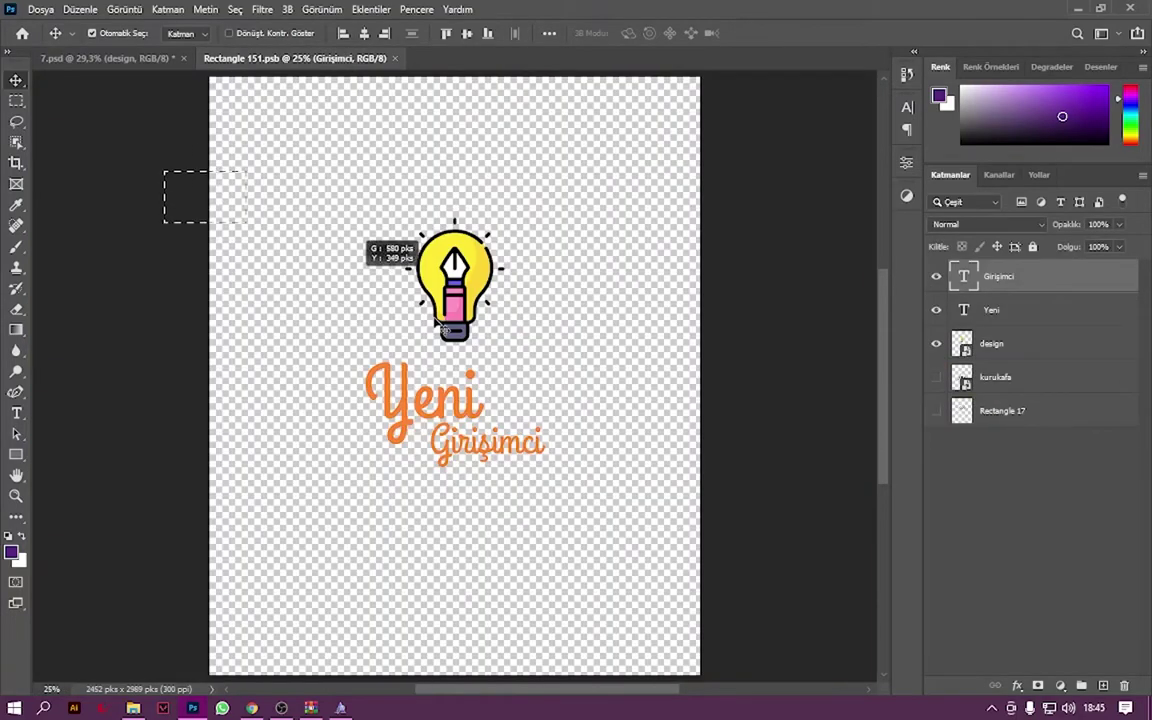
{"action": "left_click", "coordinate": [108, 58]}
{"action": "key", "text": "z"}
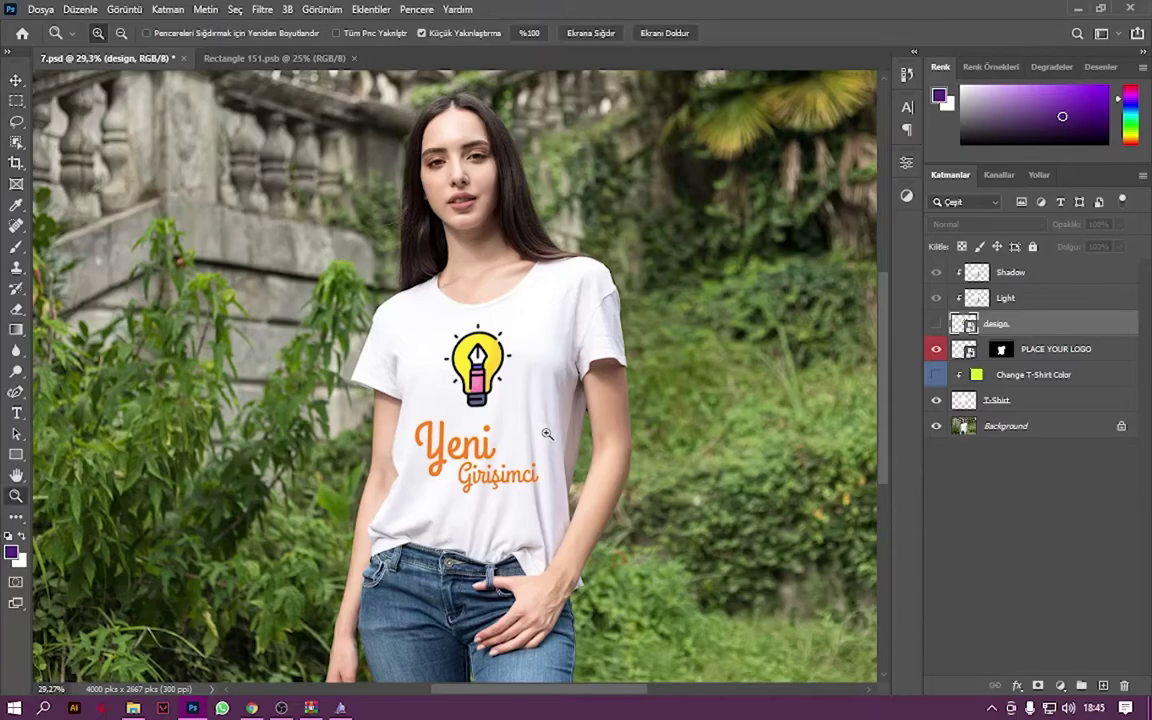
{"action": "left_click_drag", "start_coordinate": [540, 440], "coordinate": [528, 414]}
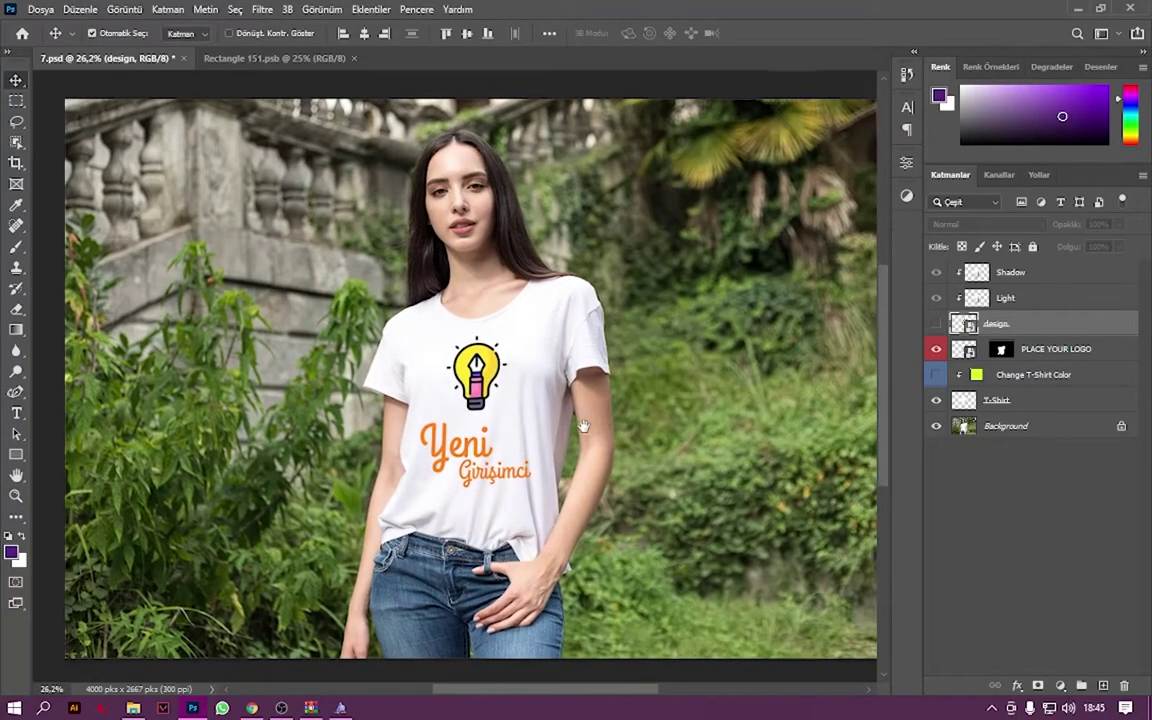
{"action": "left_click_drag", "start_coordinate": [604, 437], "coordinate": [570, 430]}
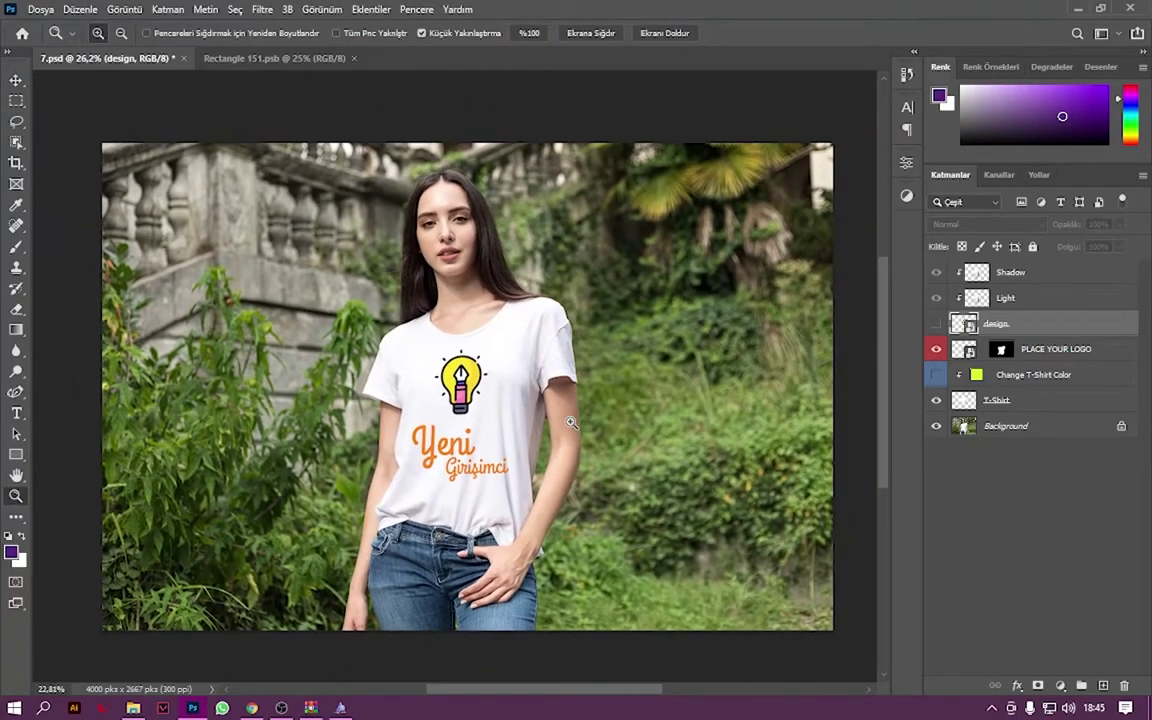
{"action": "key", "text": "v"}
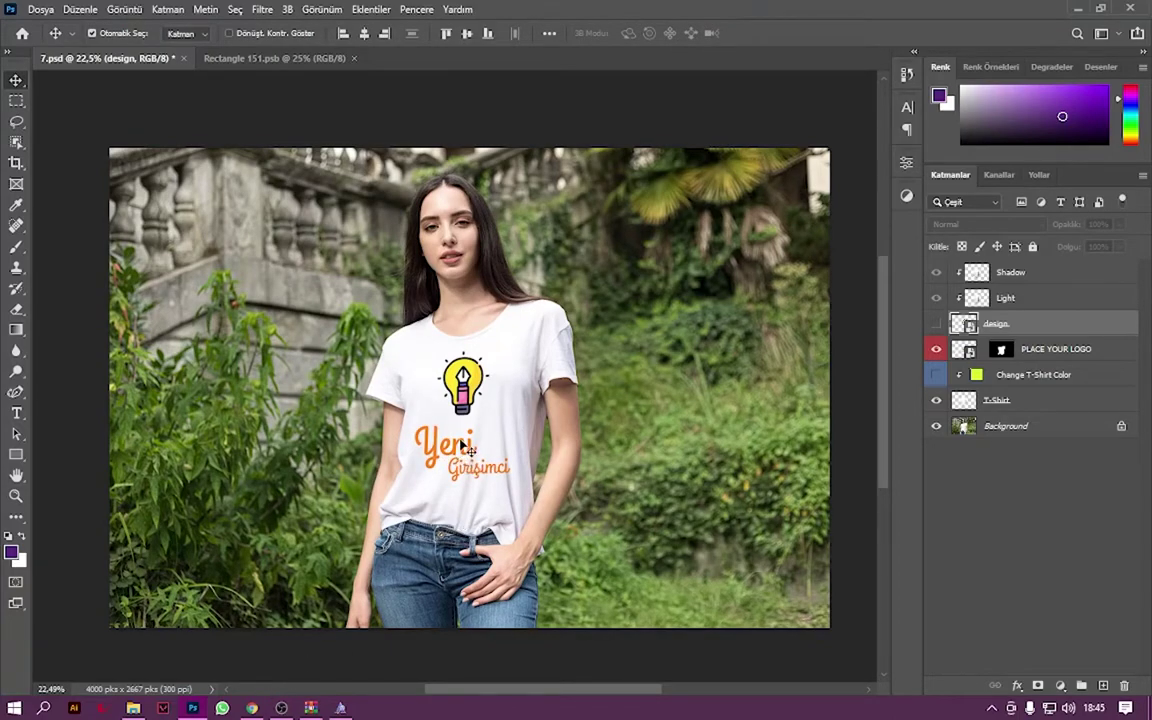
Free-download Freepik's white t-shirt back-view mockup and open its zip in WinRAR.
{"action": "left_click", "coordinate": [251, 708]}
{"action": "left_click", "coordinate": [240, 13]}
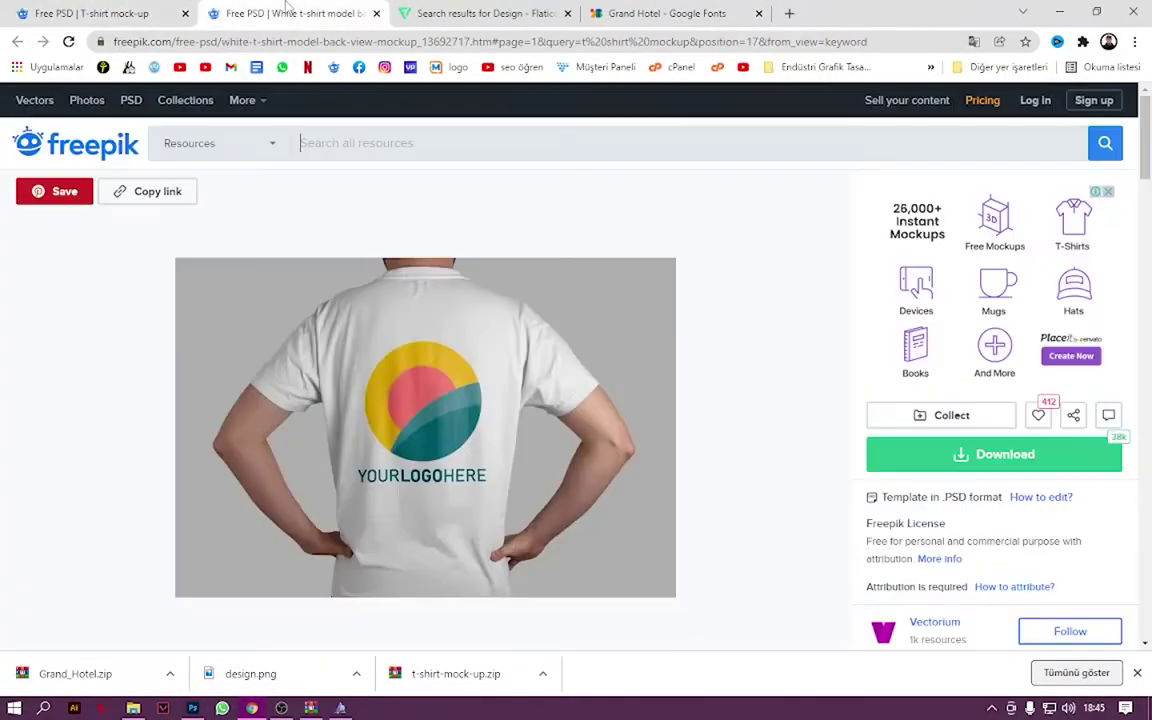
{"action": "left_click", "coordinate": [994, 454]}
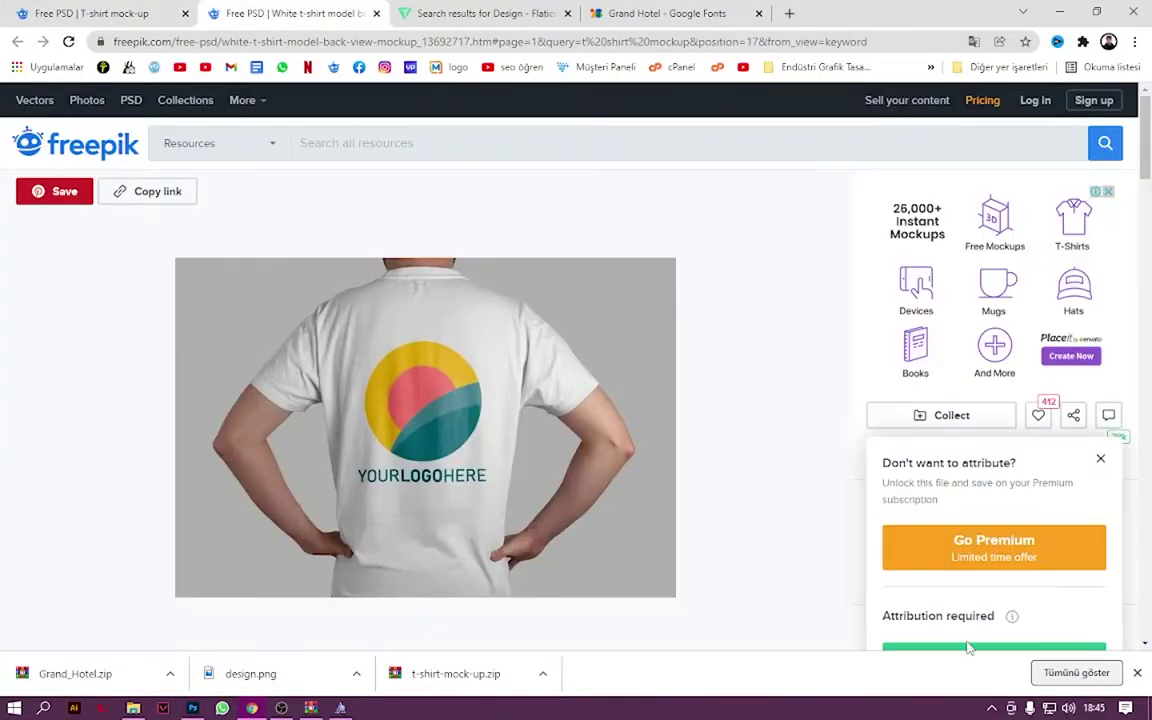
{"action": "scroll", "coordinate": [966, 640], "scroll_direction": "down", "scroll_amount": 1}
{"action": "left_click", "coordinate": [966, 618]}
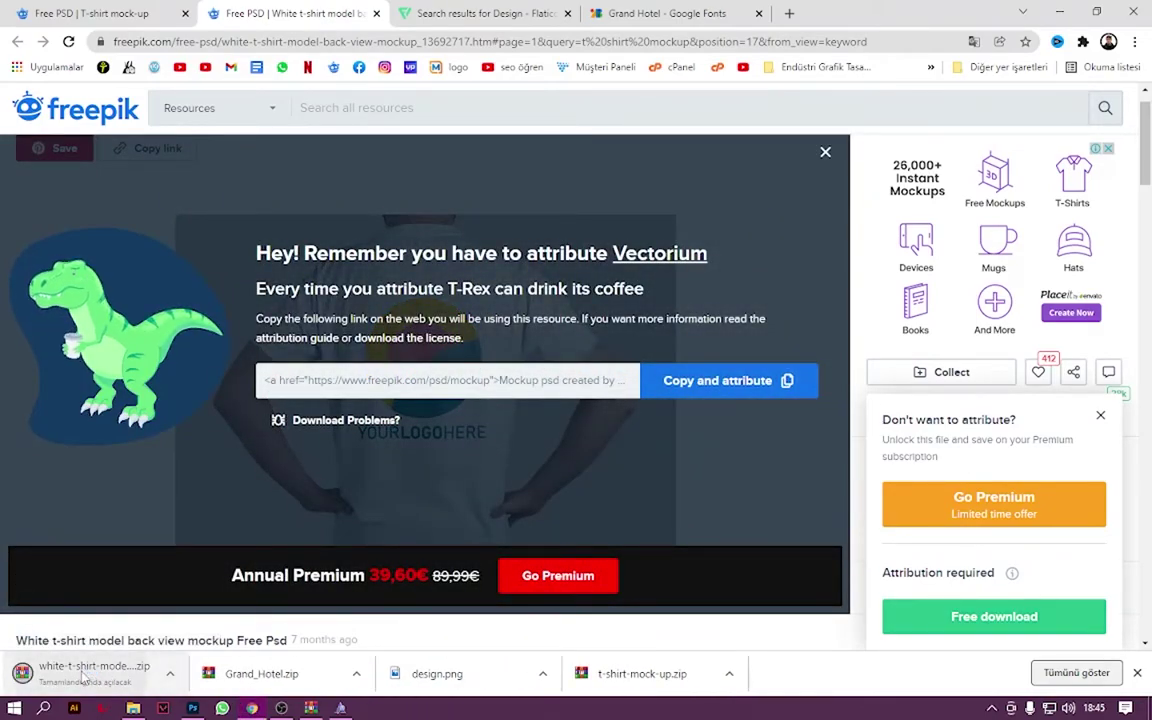
{"action": "left_click", "coordinate": [85, 674]}
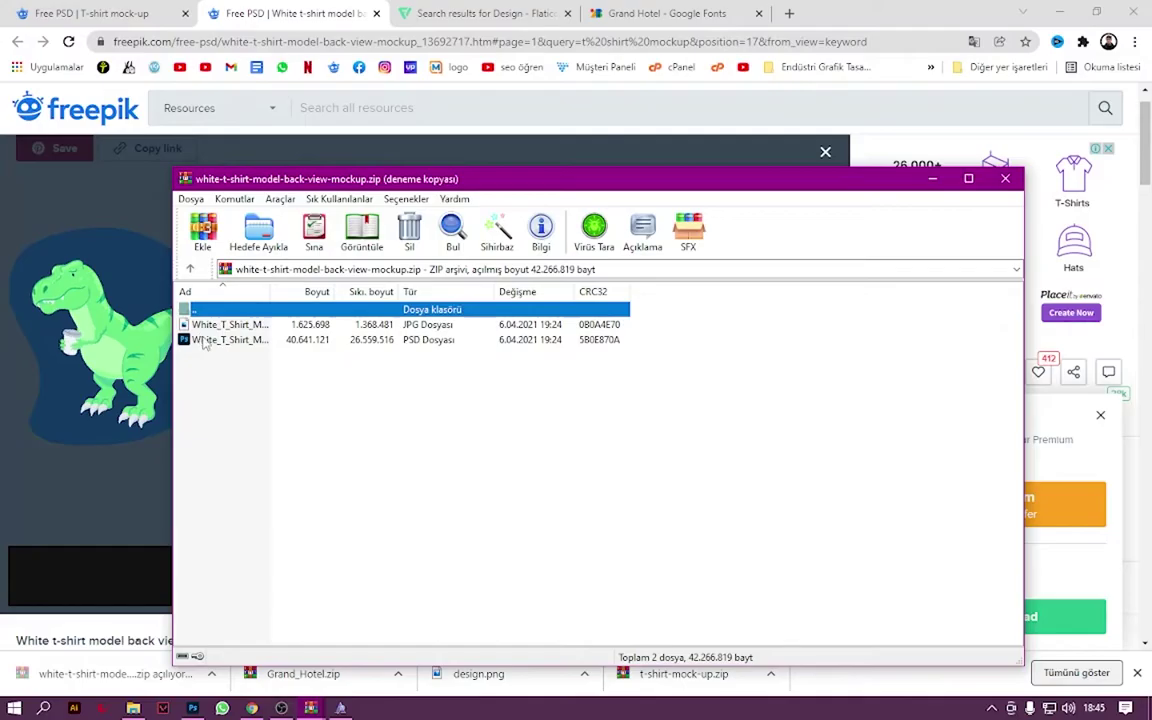
Open the mockup PSD's design contents and drag in the light-bulb and text artwork.
{"action": "double_click", "coordinate": [205, 340]}
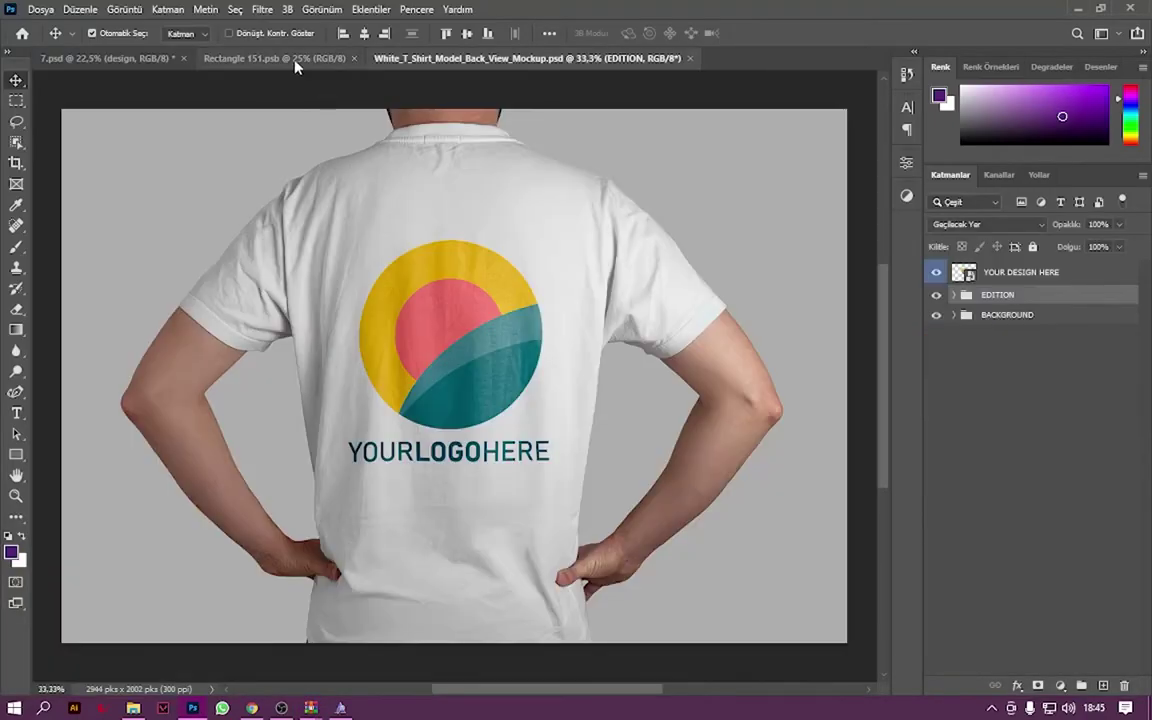
{"action": "double_click", "coordinate": [965, 273]}
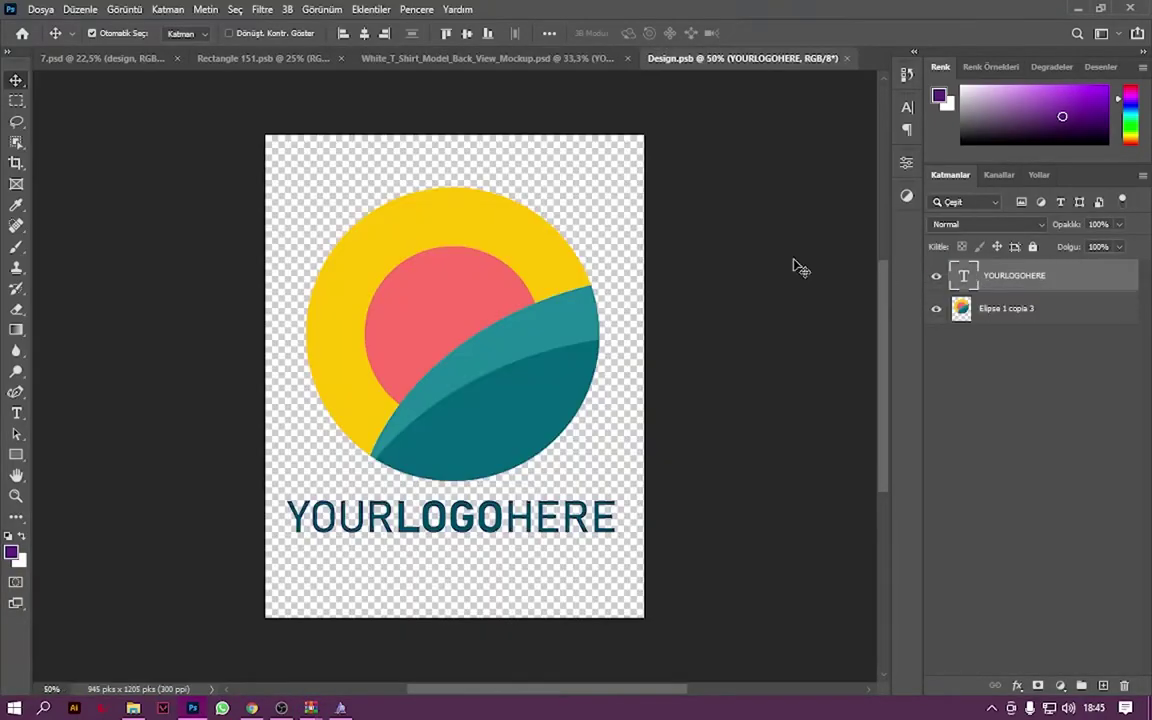
{"action": "left_click", "coordinate": [268, 57]}
{"action": "left_click_drag", "start_coordinate": [718, 462], "coordinate": [347, 224]}
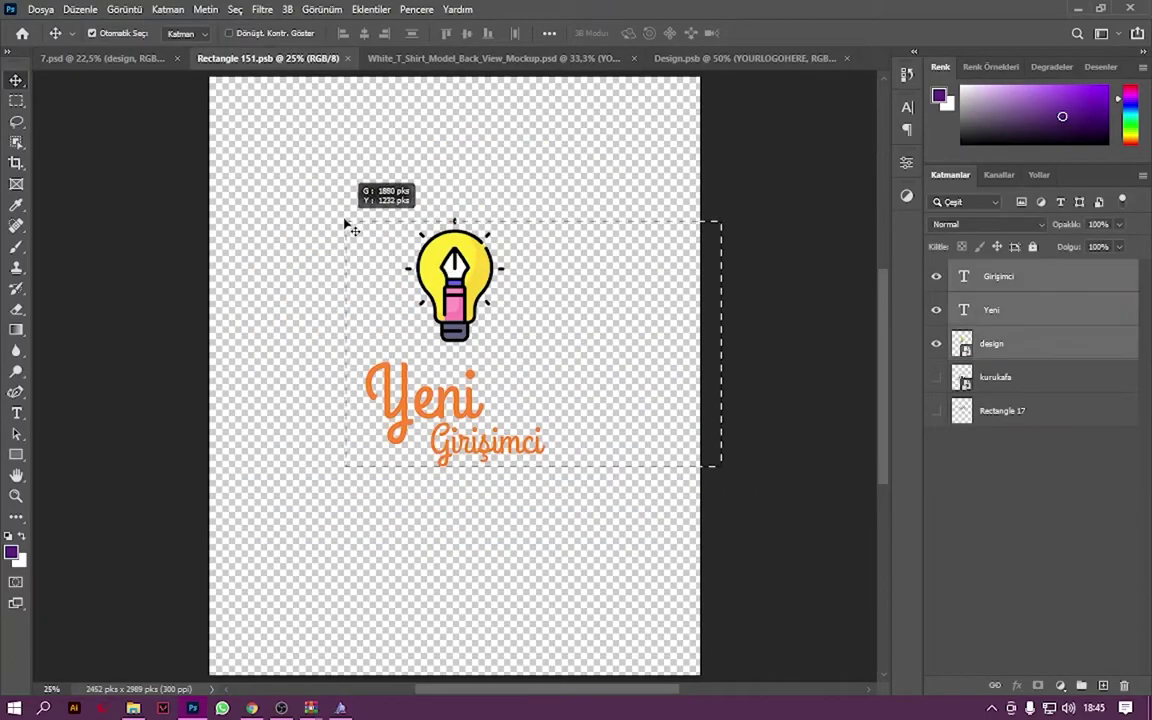
{"action": "left_click_drag", "start_coordinate": [504, 239], "coordinate": [705, 67]}
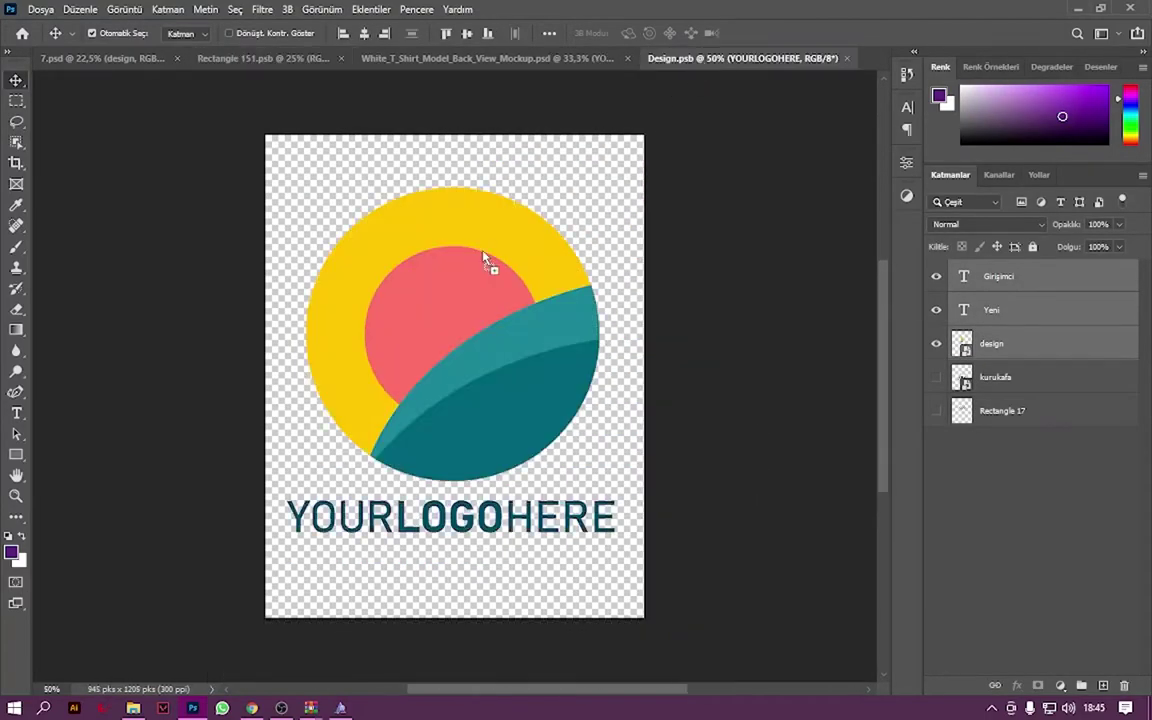
{"action": "left_click_drag", "start_coordinate": [484, 258], "coordinate": [484, 258]}
{"action": "left_click", "coordinate": [658, 293]}
Scale the artwork to about 71.7% over the placeholder logo.
{"action": "left_click_drag", "start_coordinate": [452, 380], "coordinate": [463, 405]}
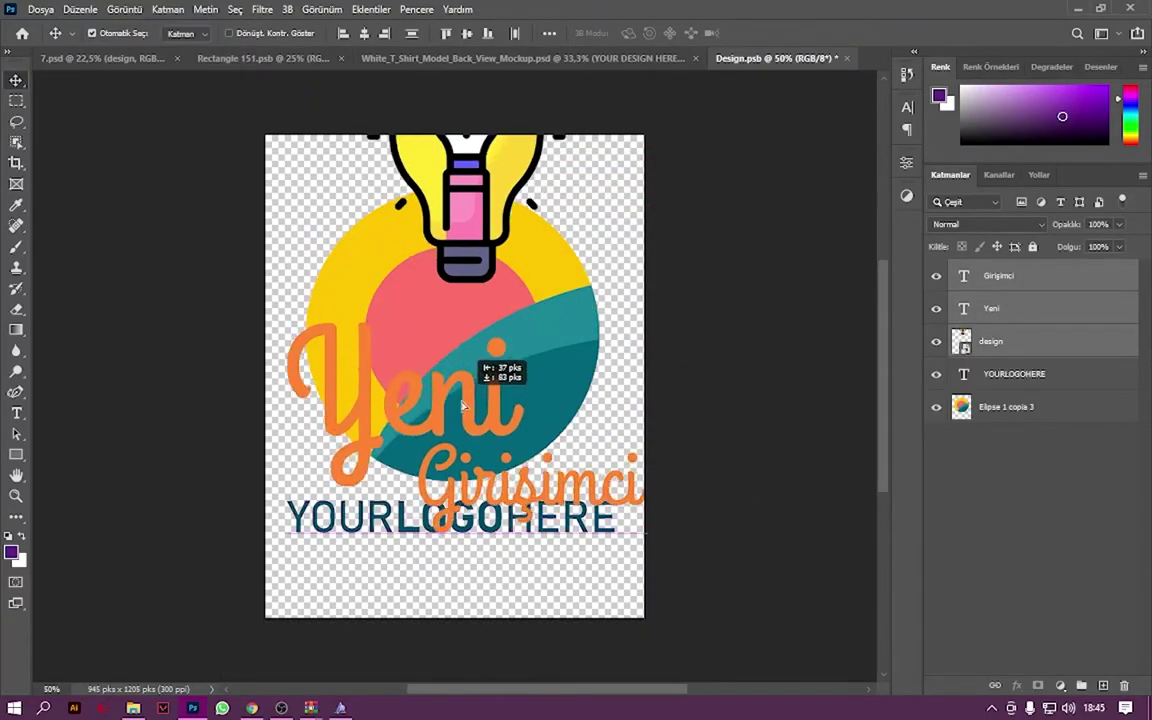
{"action": "key", "text": "ctrl+t"}
{"action": "mouse_move", "coordinate": [646, 306]}
{"action": "left_mouse_down"}
{"action": "mouse_move", "coordinate": [590, 284]}
{"action": "mouse_move", "coordinate": [515, 300]}
{"action": "left_mouse_up"}
{"action": "key", "text": "Return"}
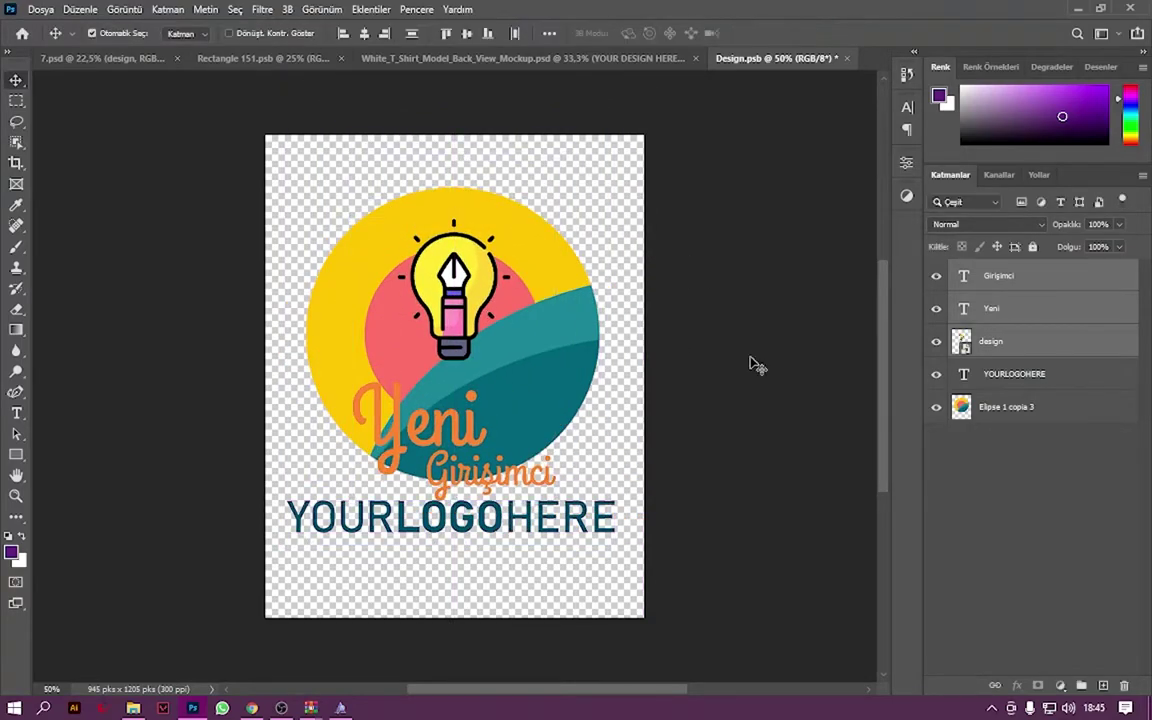
Delete the YOURLOGOHERE and circle placeholder layers and save Design.psb.
{"action": "left_click", "coordinate": [998, 407], "text": "shift"}
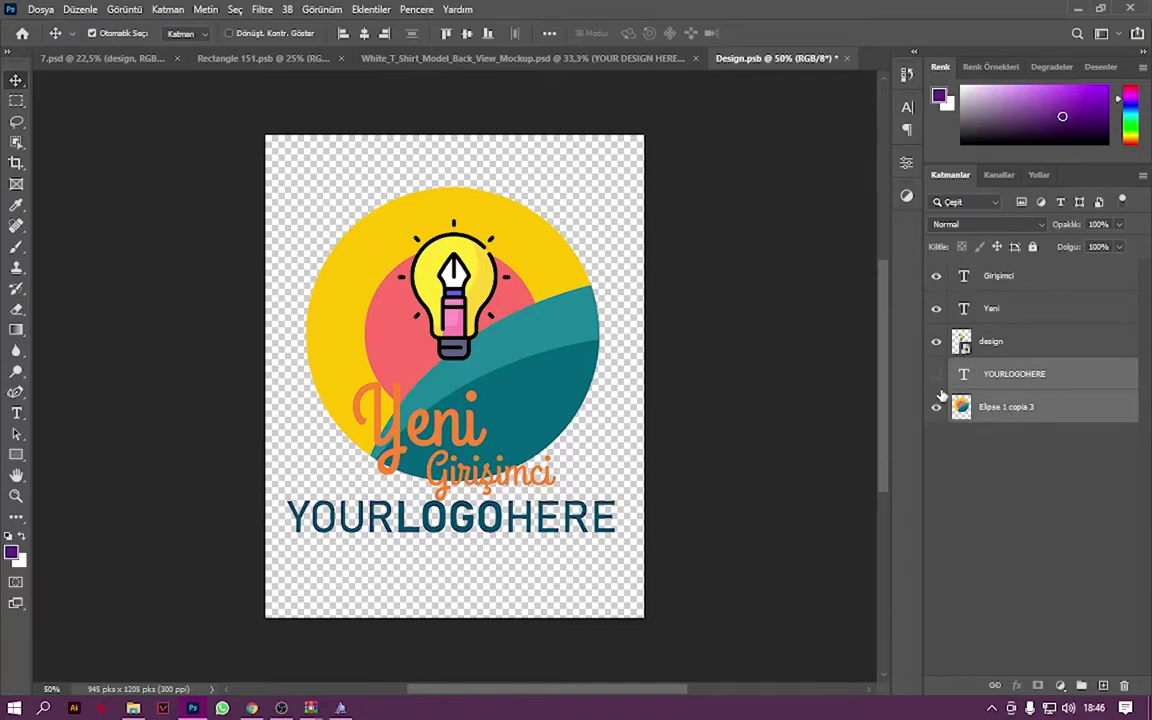
{"action": "left_click_drag", "start_coordinate": [940, 397], "coordinate": [944, 412]}
{"action": "key", "text": "Delete"}
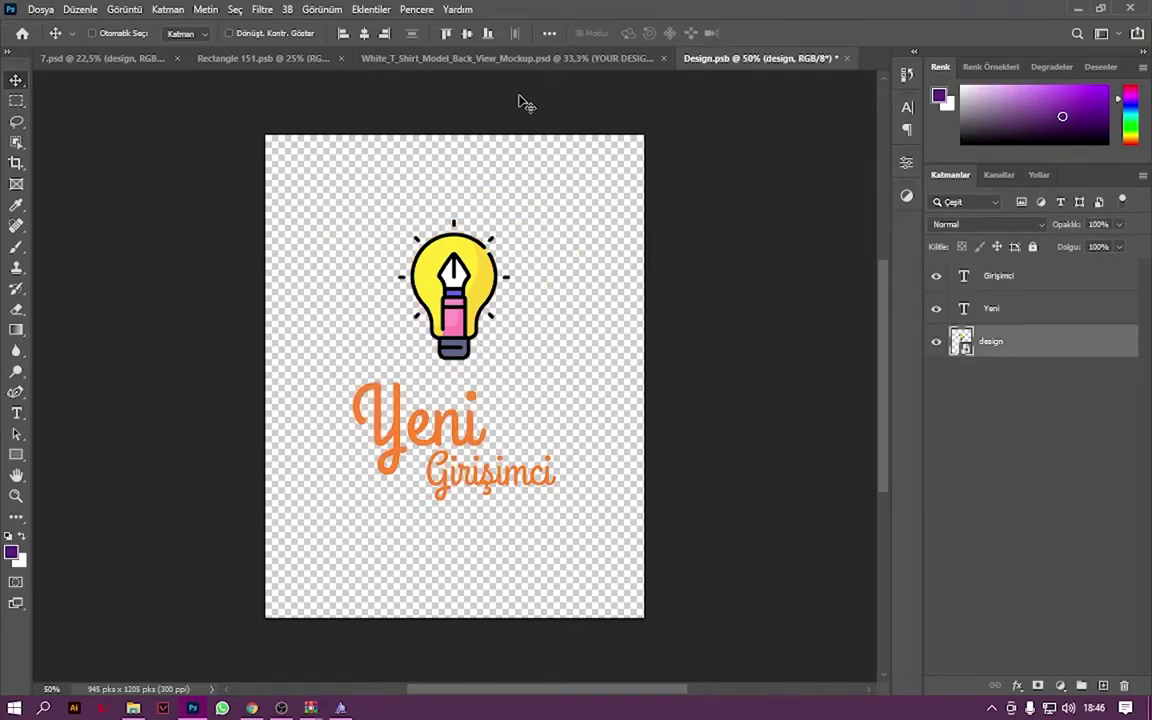
{"action": "key", "text": "ctrl+s"}
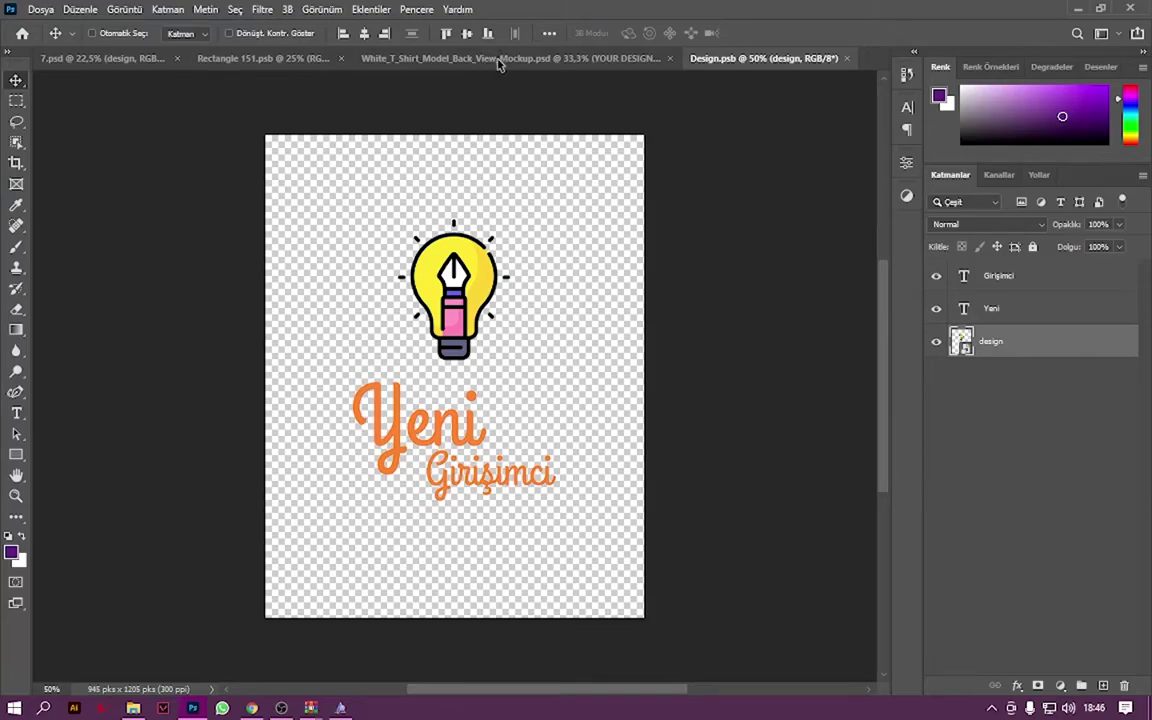
Switch to the back-view t-shirt mockup and zoom out slightly.
{"action": "left_click", "coordinate": [503, 58]}
{"action": "key", "text": "z"}
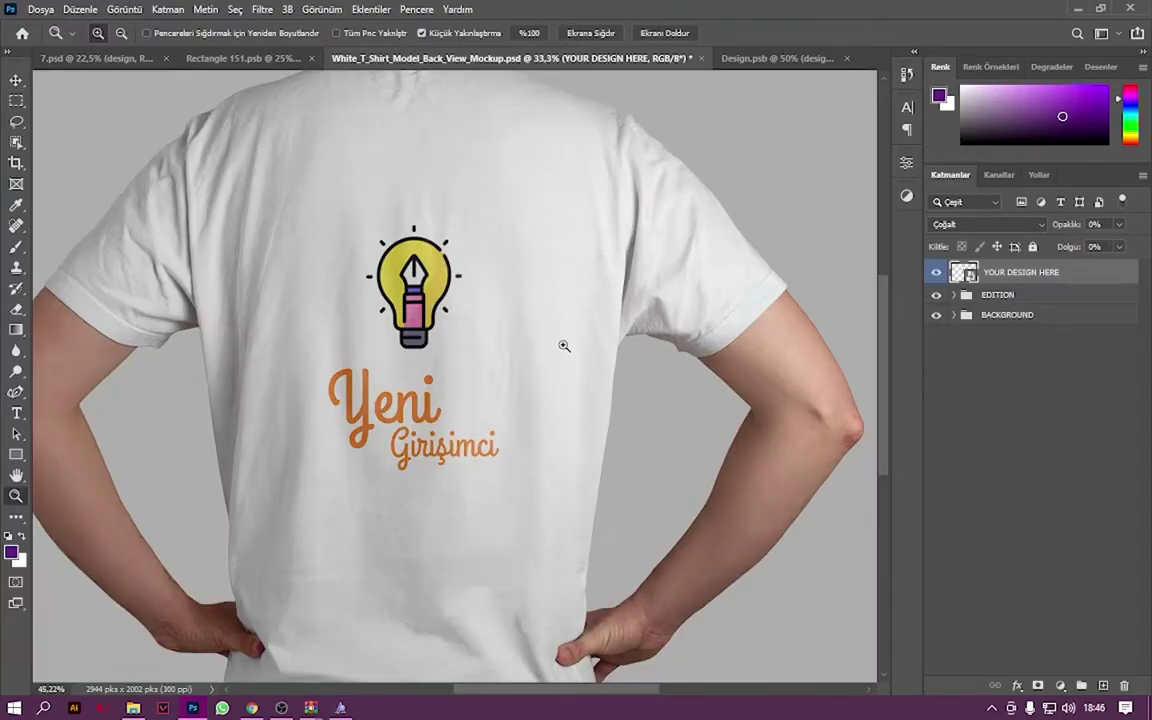
{"action": "left_click_drag", "start_coordinate": [546, 342], "coordinate": [544, 340]}
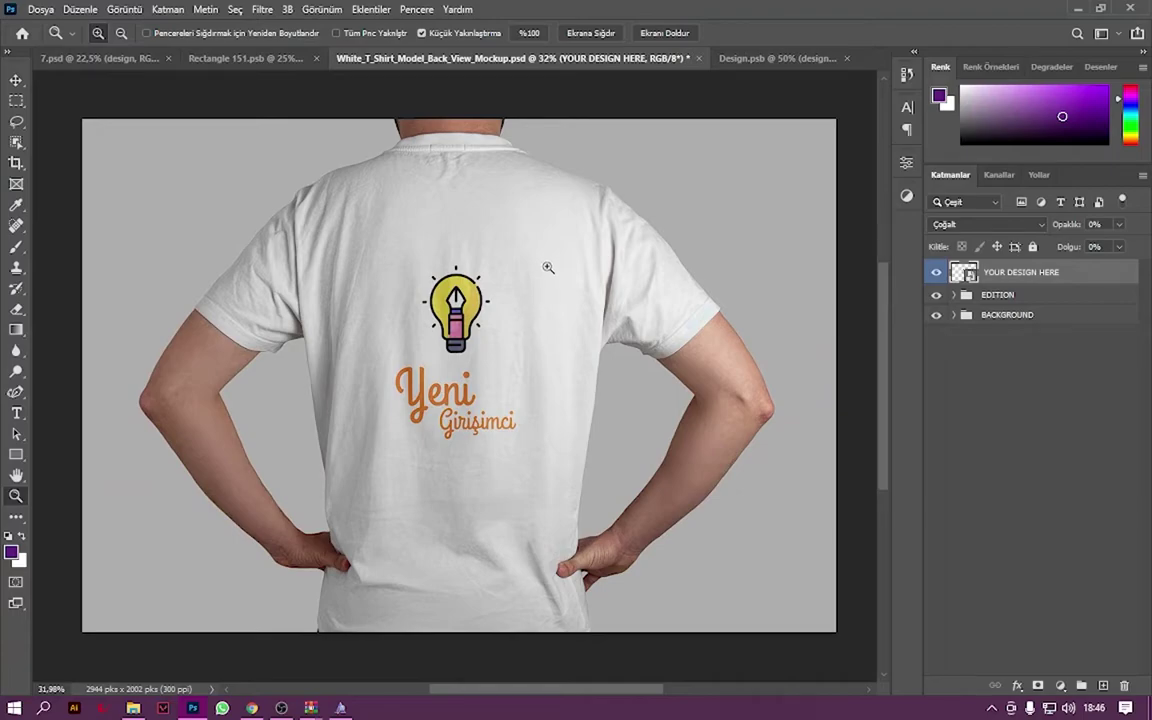
{"action": "key", "text": "v"}
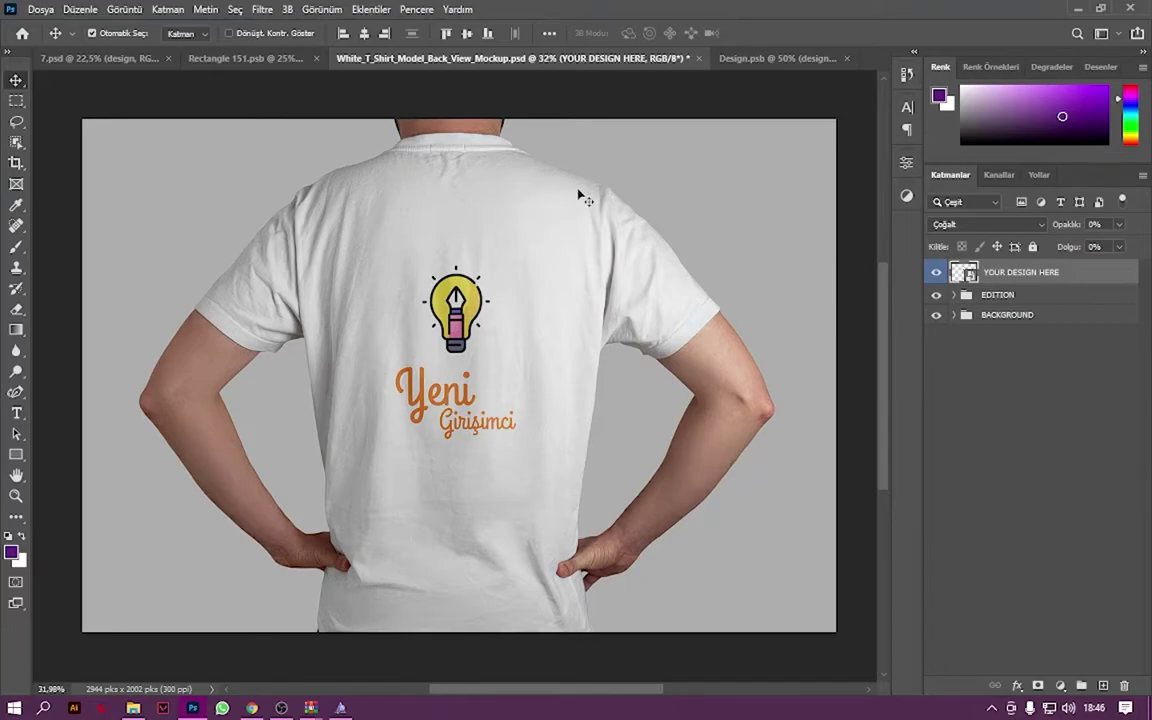
Toggle the EDITION group and its Design layer to compare the logo on the shirt.
{"action": "left_click", "coordinate": [936, 296]}
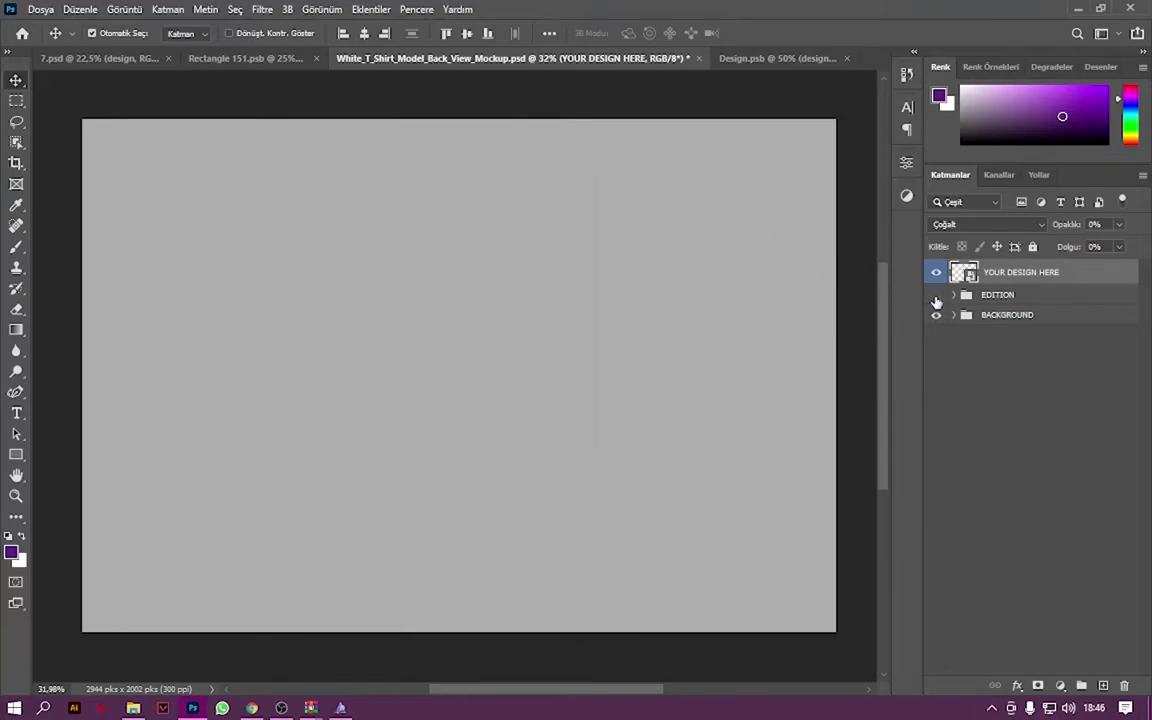
{"action": "left_click", "coordinate": [954, 296]}
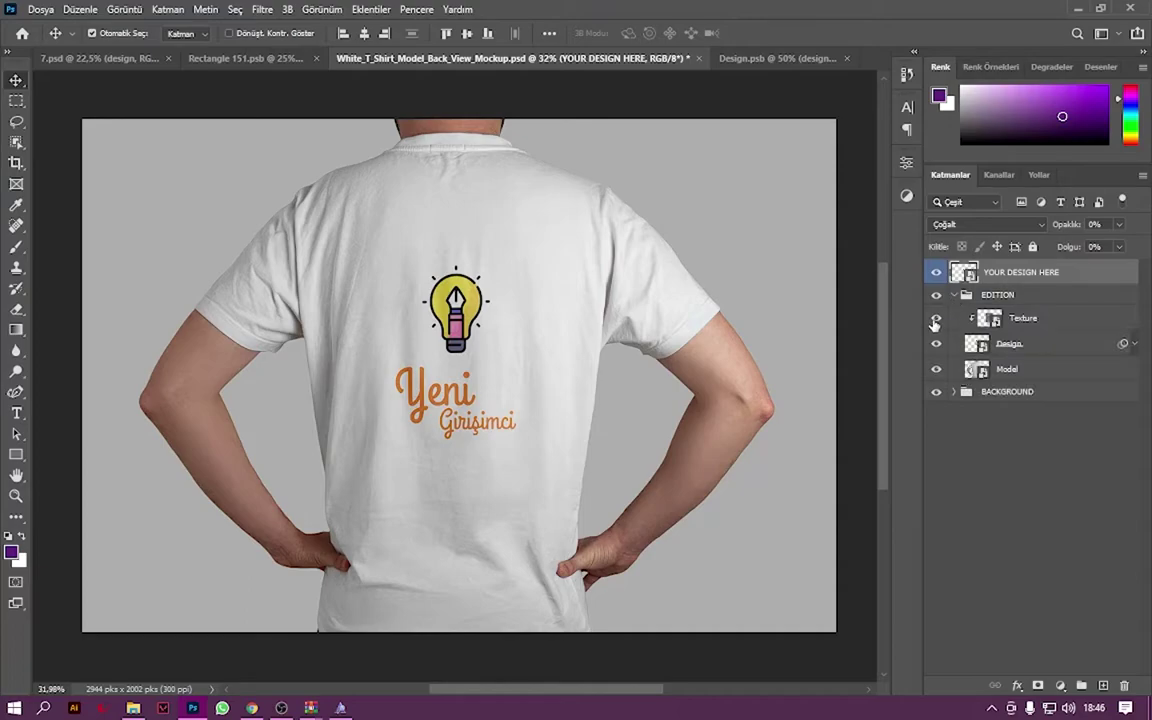
{"action": "left_click", "coordinate": [937, 343]}
Review the woman mockup and Design.psb tabs, then check the logo spacing on the back-view mockup.
{"action": "left_click", "coordinate": [97, 60]}
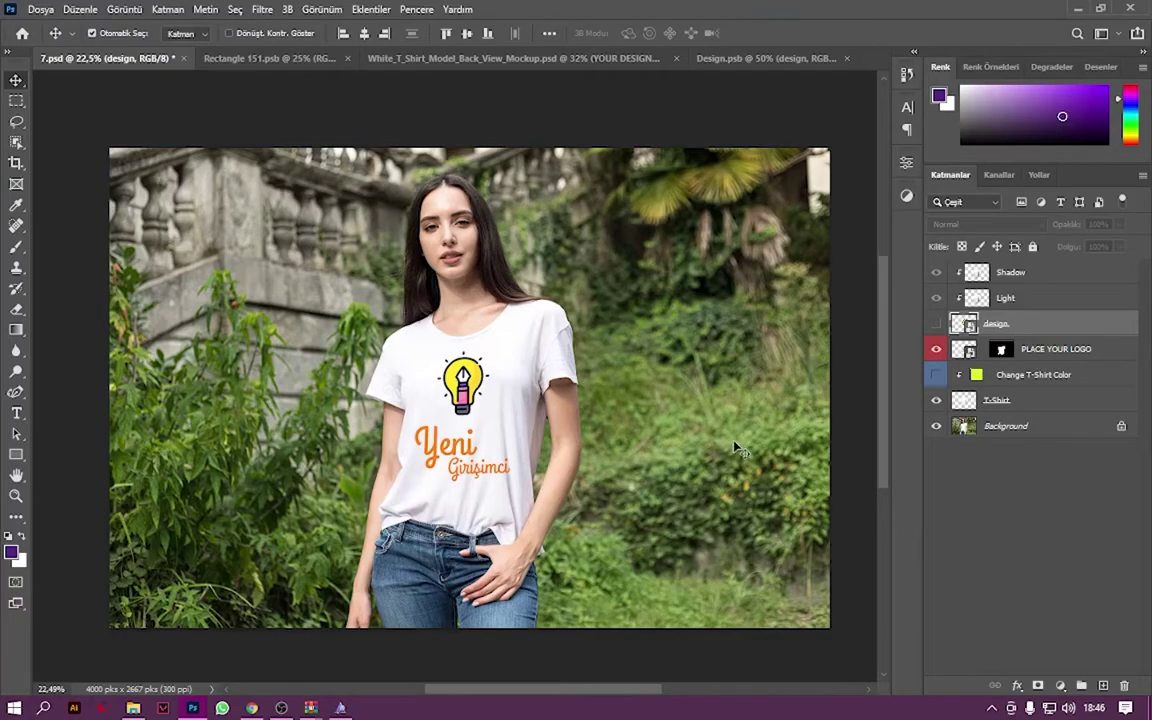
{"action": "left_click", "coordinate": [760, 58]}
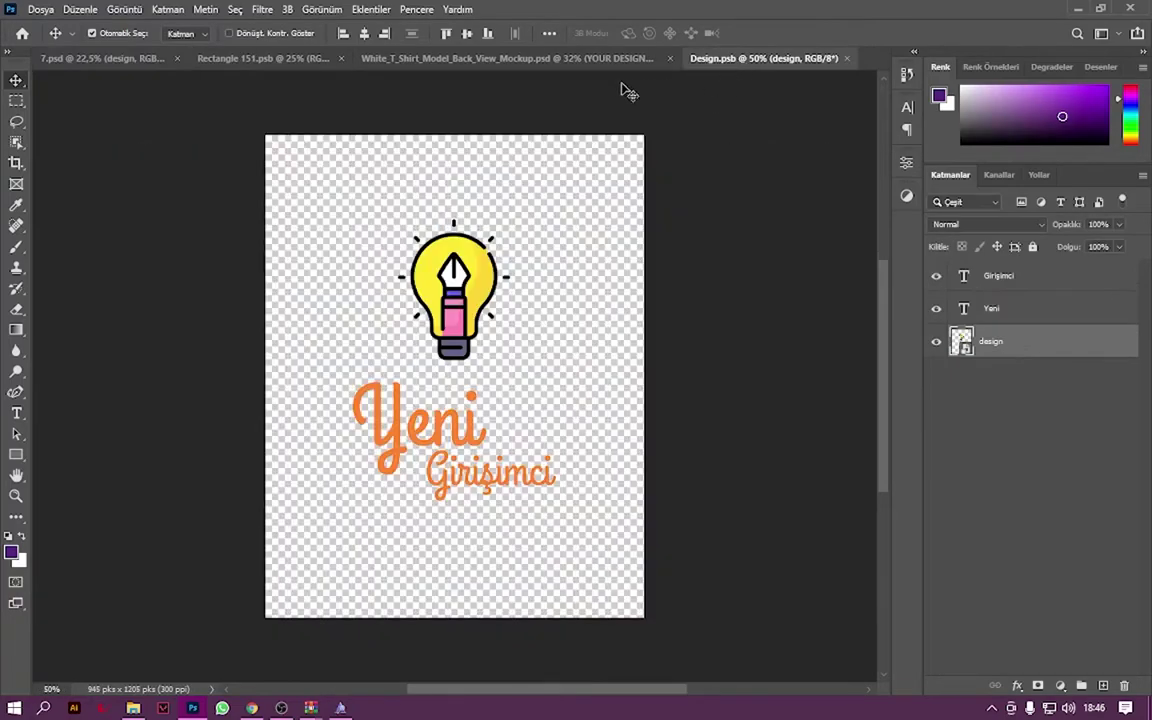
{"action": "left_click", "coordinate": [480, 58]}
{"action": "key", "text": "ctrl"}
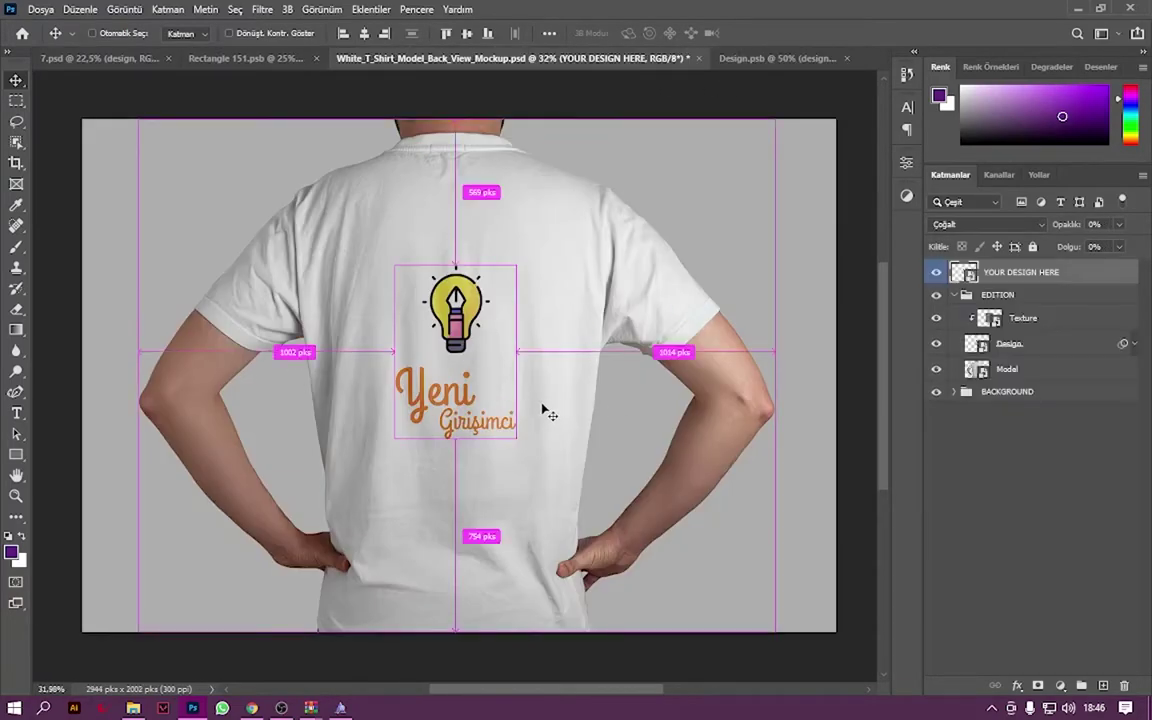
{"action": "key", "text": "ctrl+shift+e"}
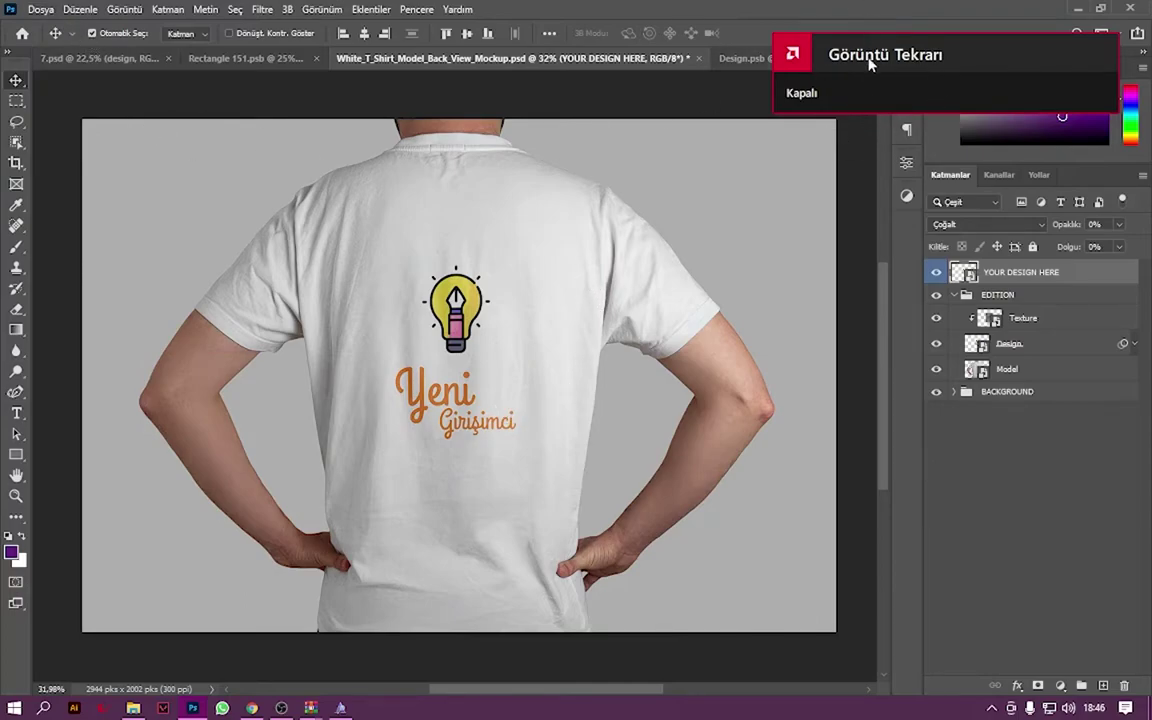
{"action": "left_click", "coordinate": [46, 9]}
{"action": "mouse_move", "coordinate": [61, 257]}
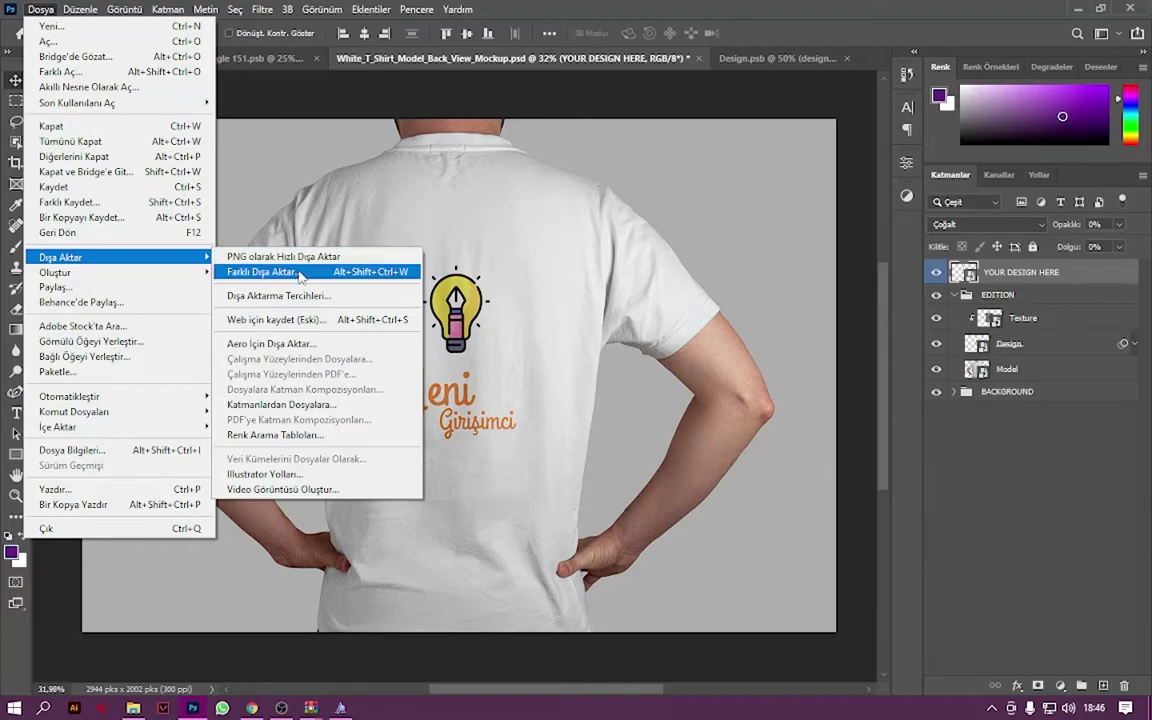
Set Export As to JPG format with Mükemmel quality.
{"action": "left_click", "coordinate": [301, 274]}
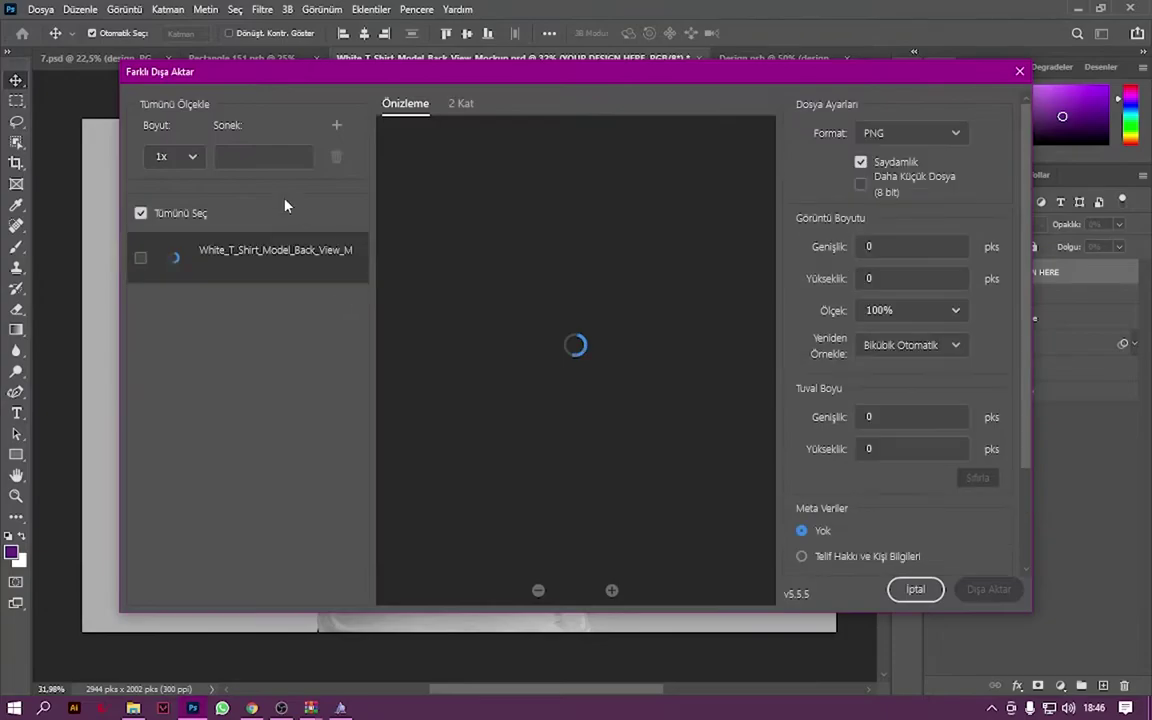
{"action": "left_click", "coordinate": [875, 133]}
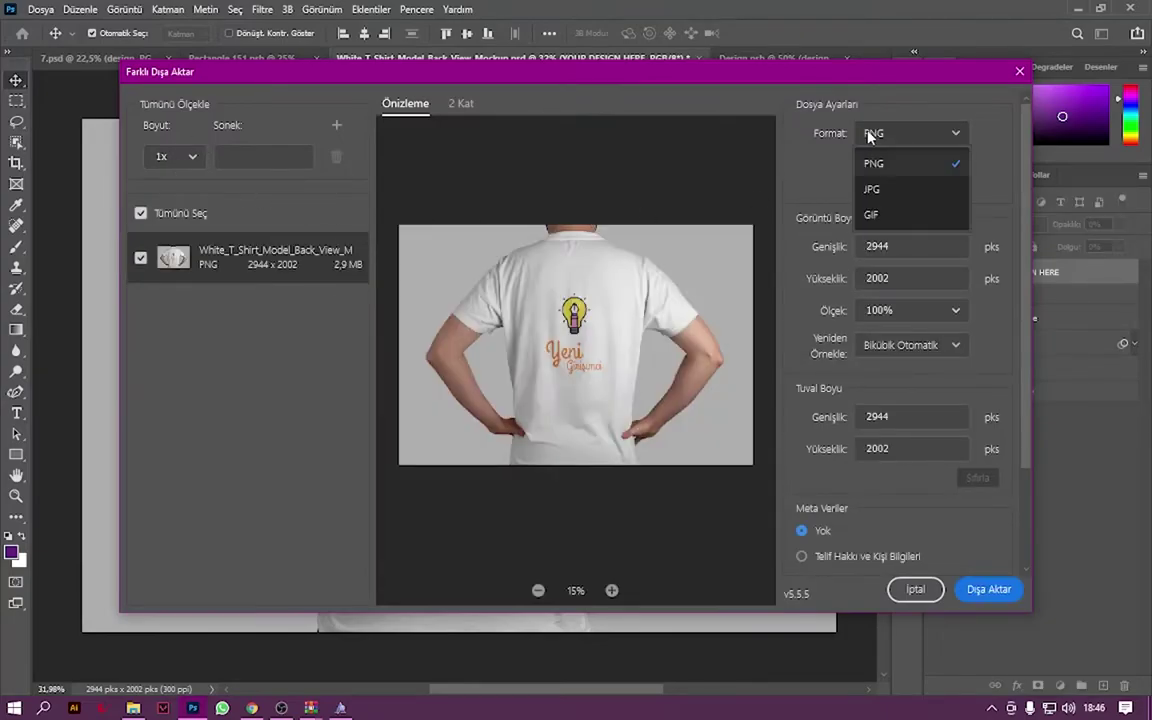
{"action": "left_click", "coordinate": [877, 190]}
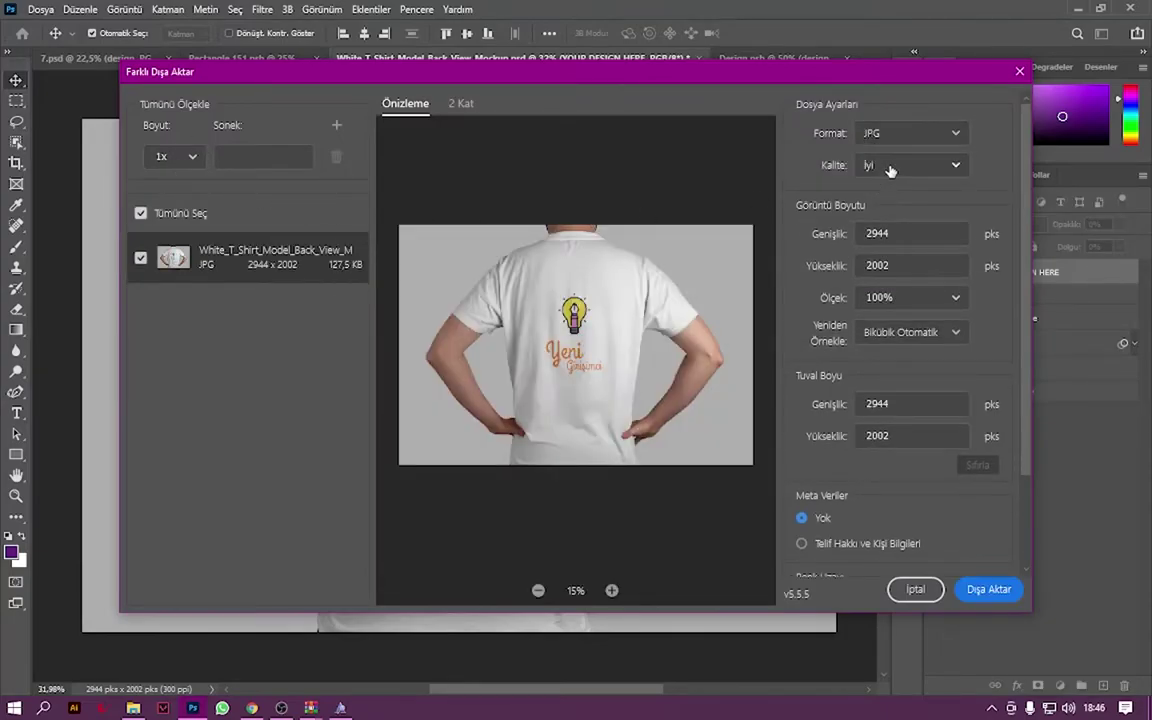
{"action": "left_click", "coordinate": [884, 165]}
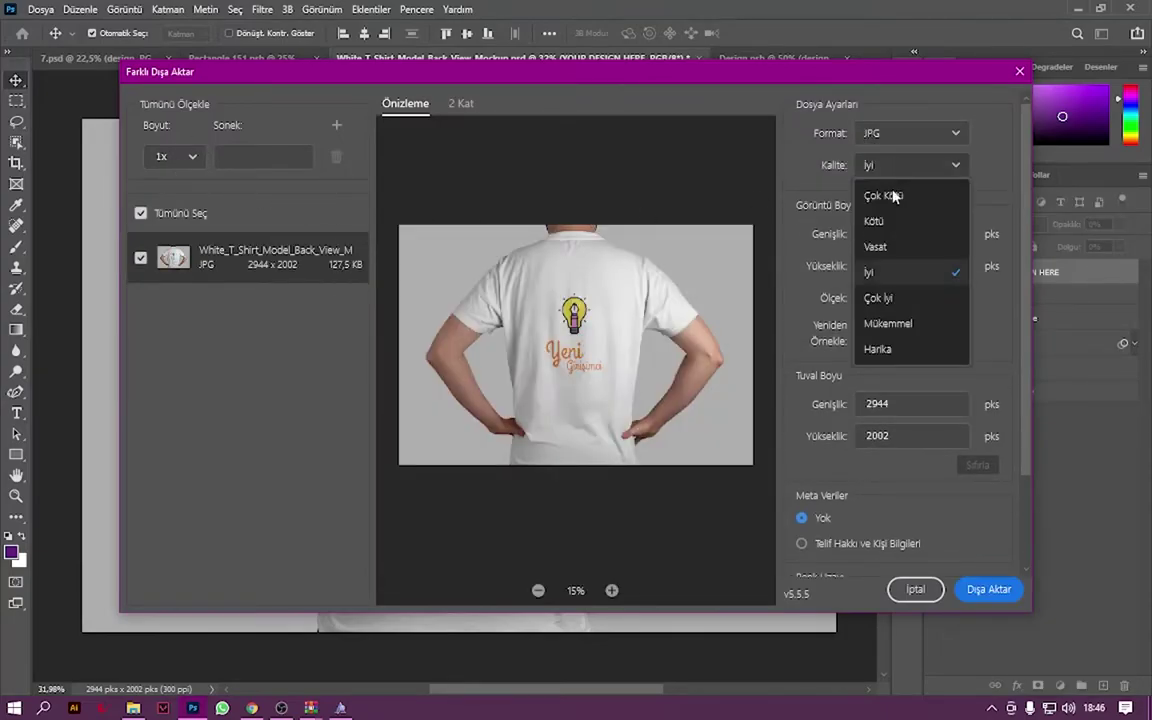
{"action": "left_click", "coordinate": [890, 324]}
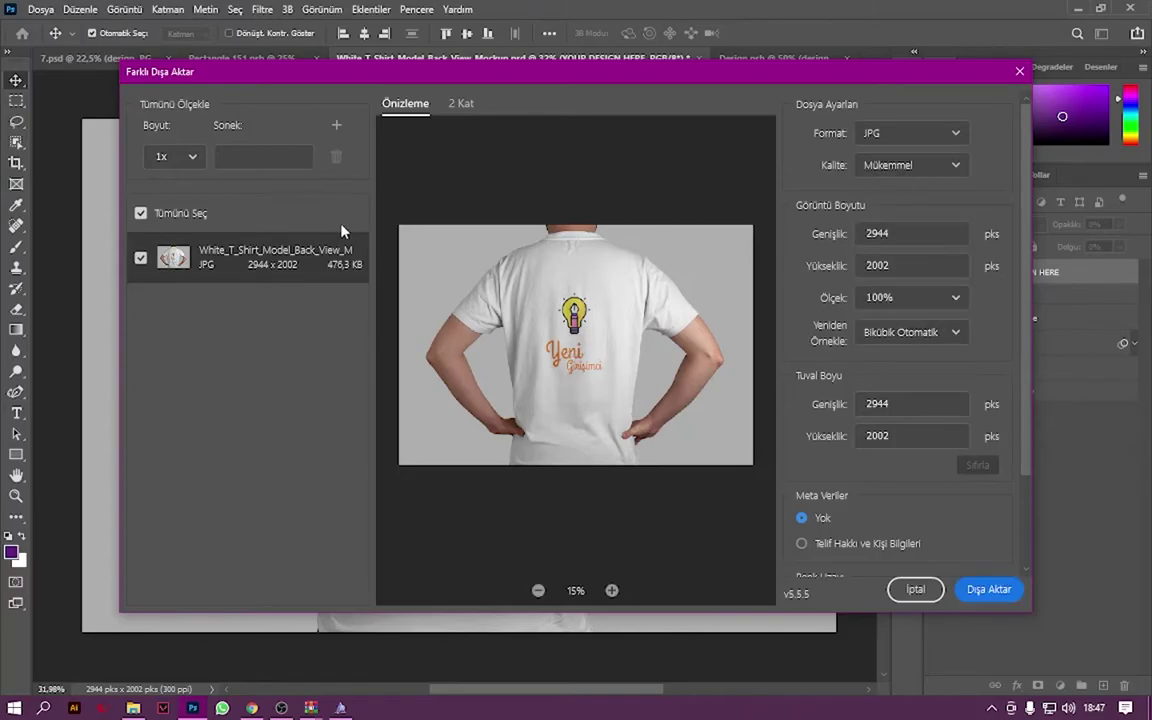
{"action": "scroll", "coordinate": [873, 244], "scroll_direction": "down", "scroll_amount": 2}
{"action": "scroll", "coordinate": [783, 302], "scroll_direction": "down", "scroll_amount": 2}
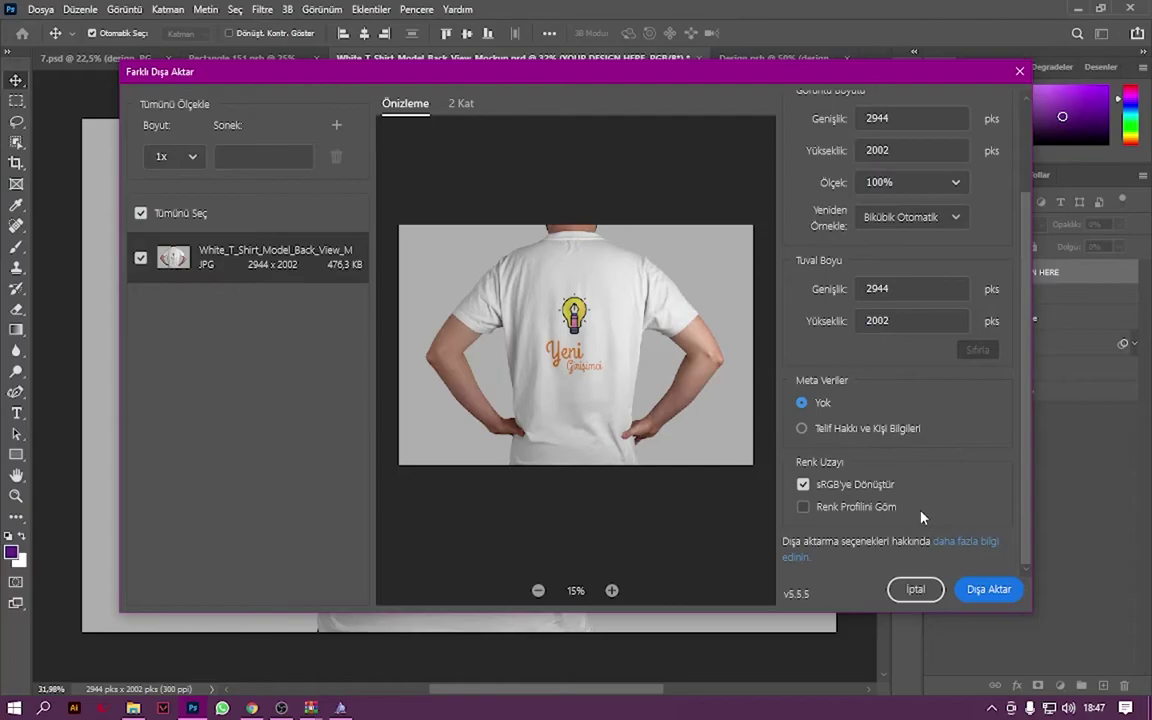
{"action": "scroll", "coordinate": [830, 440], "scroll_direction": "up", "scroll_amount": 5}
Save White_T_Shirt_Model_Back_View_Mockup.jpg into the desktop's t-shirt folder.
{"action": "left_click", "coordinate": [1004, 599]}
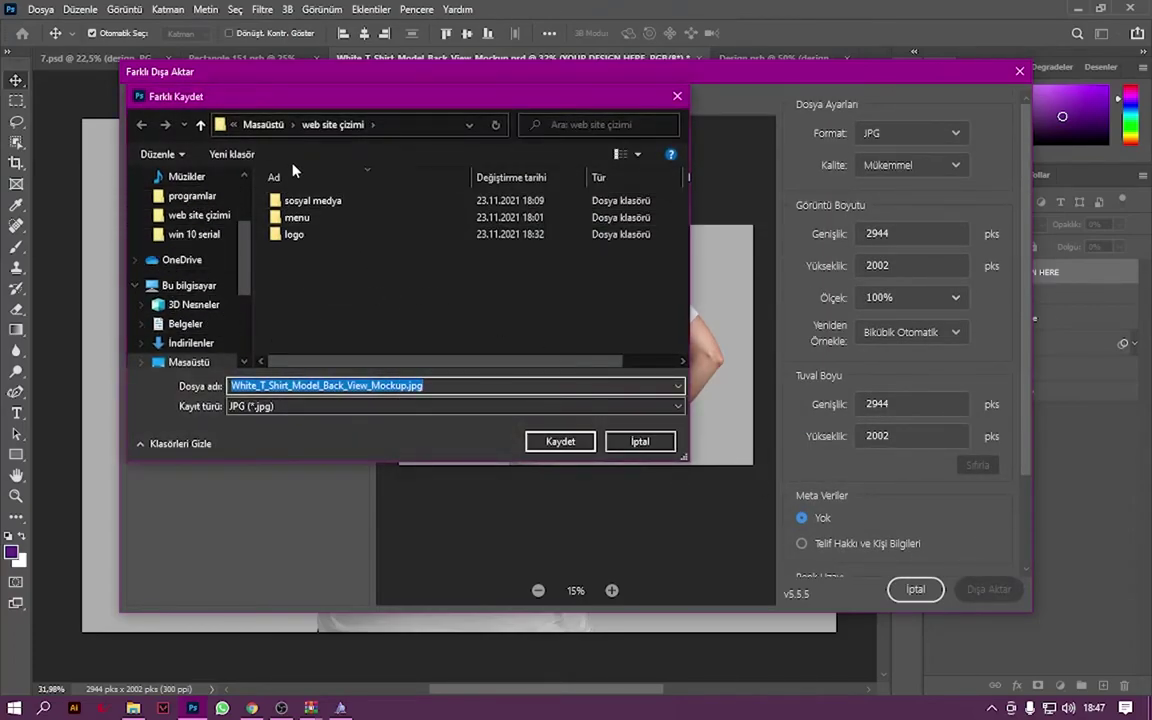
{"action": "left_click", "coordinate": [263, 124]}
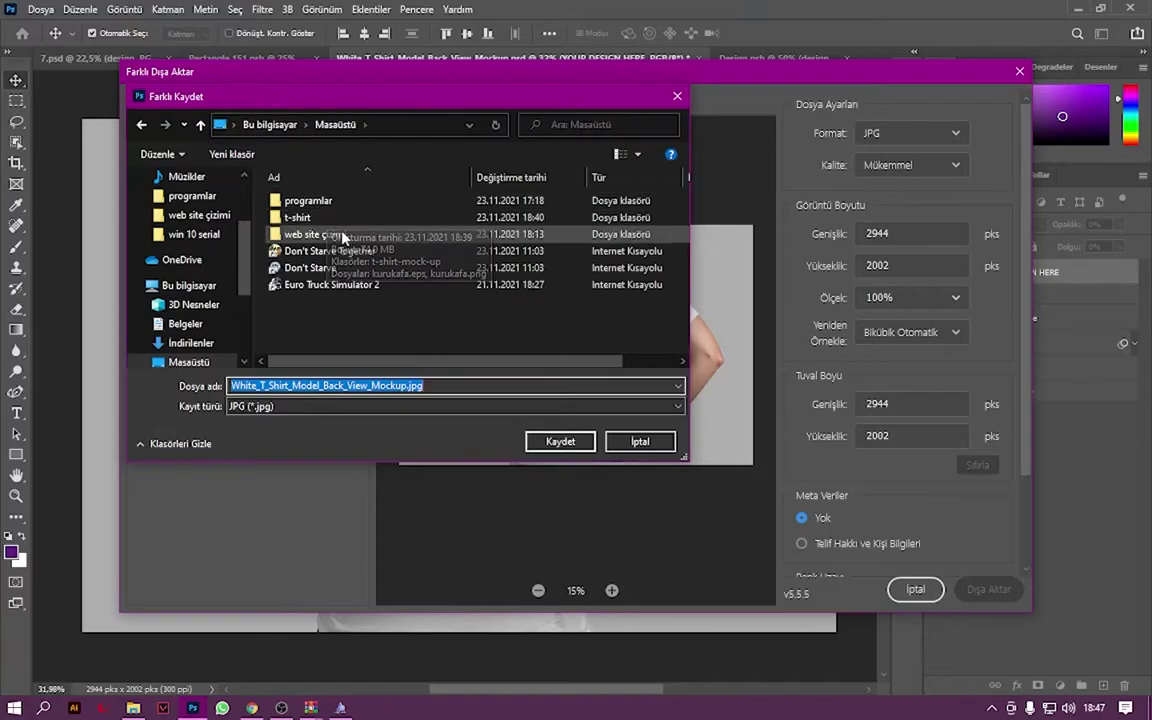
{"action": "double_click", "coordinate": [300, 217]}
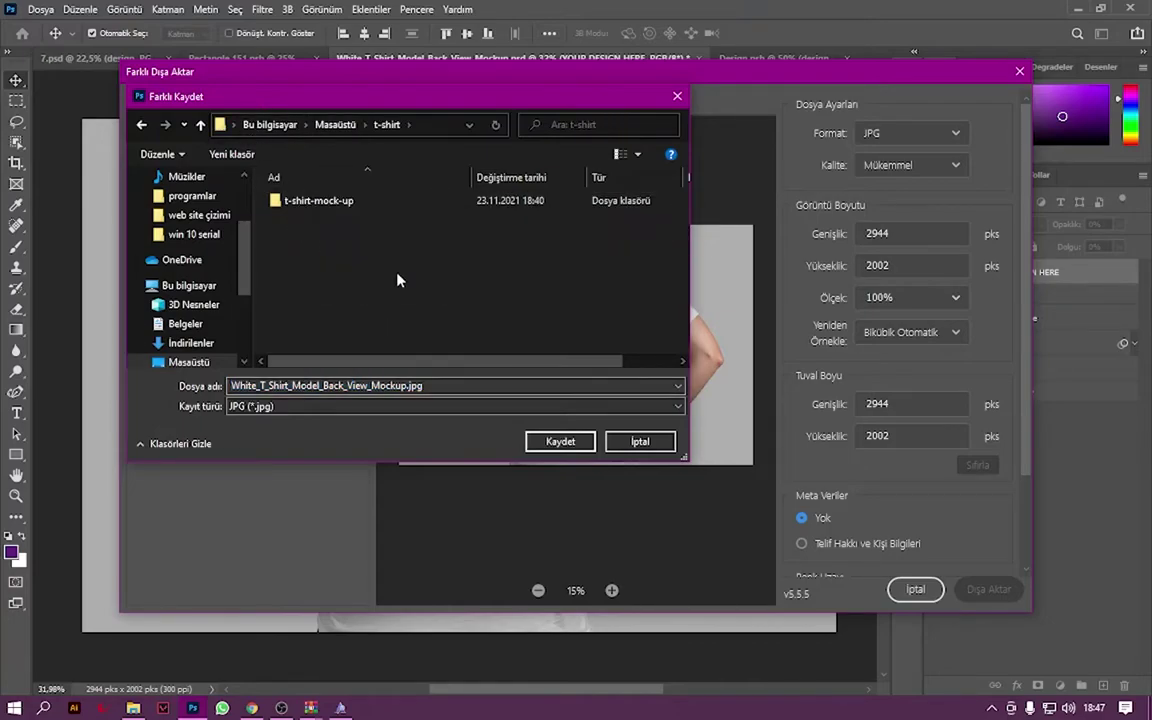
{"action": "left_click", "coordinate": [558, 441]}
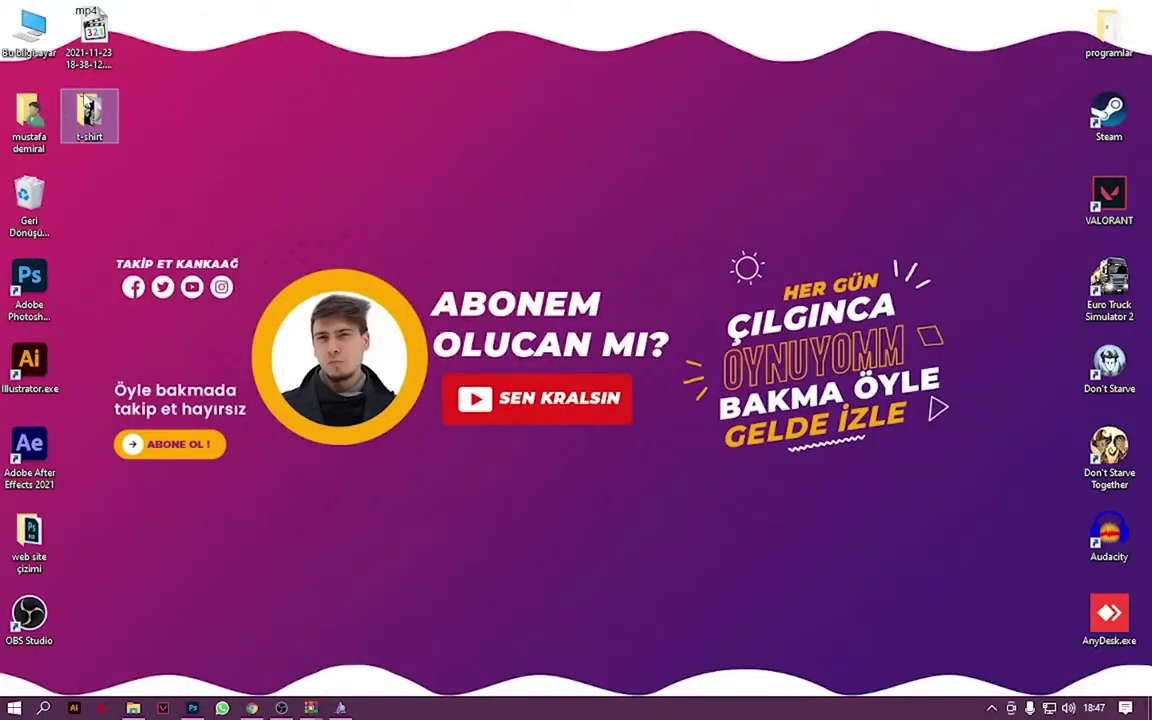
Preview White_T_Shirt_Model_Back_View_Mockup.jpg from the t-shirt folder in Photos, then close the viewer.
{"action": "double_click", "coordinate": [89, 112]}
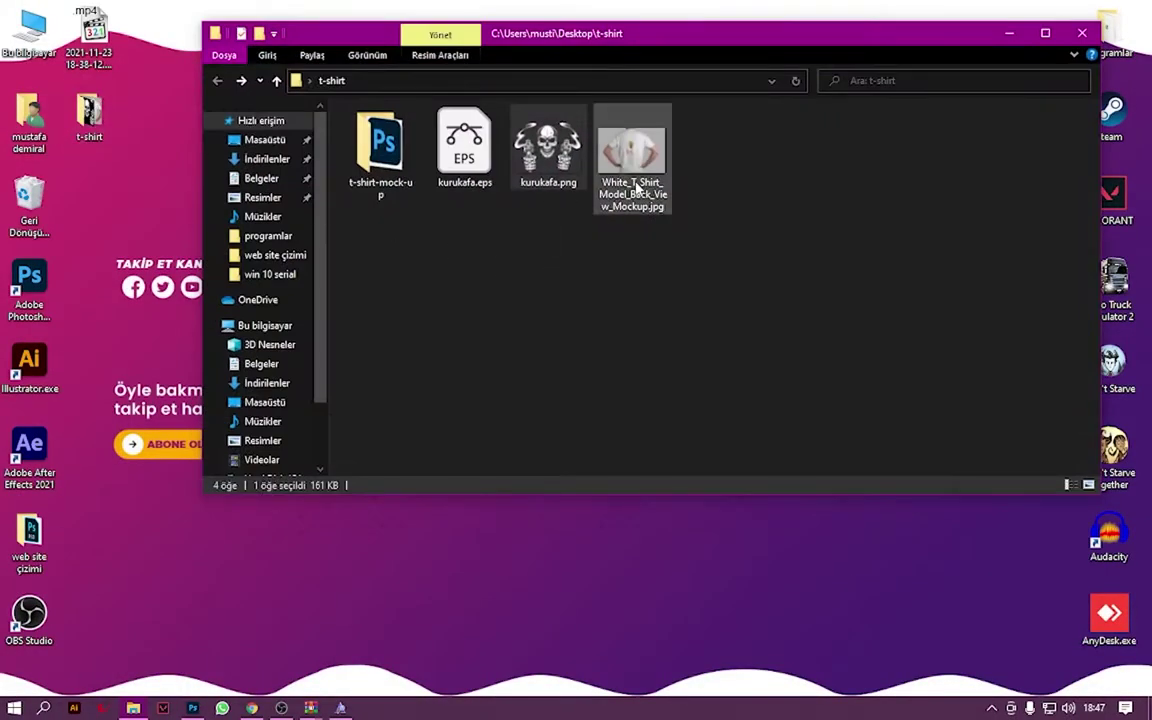
{"action": "double_click", "coordinate": [645, 163]}
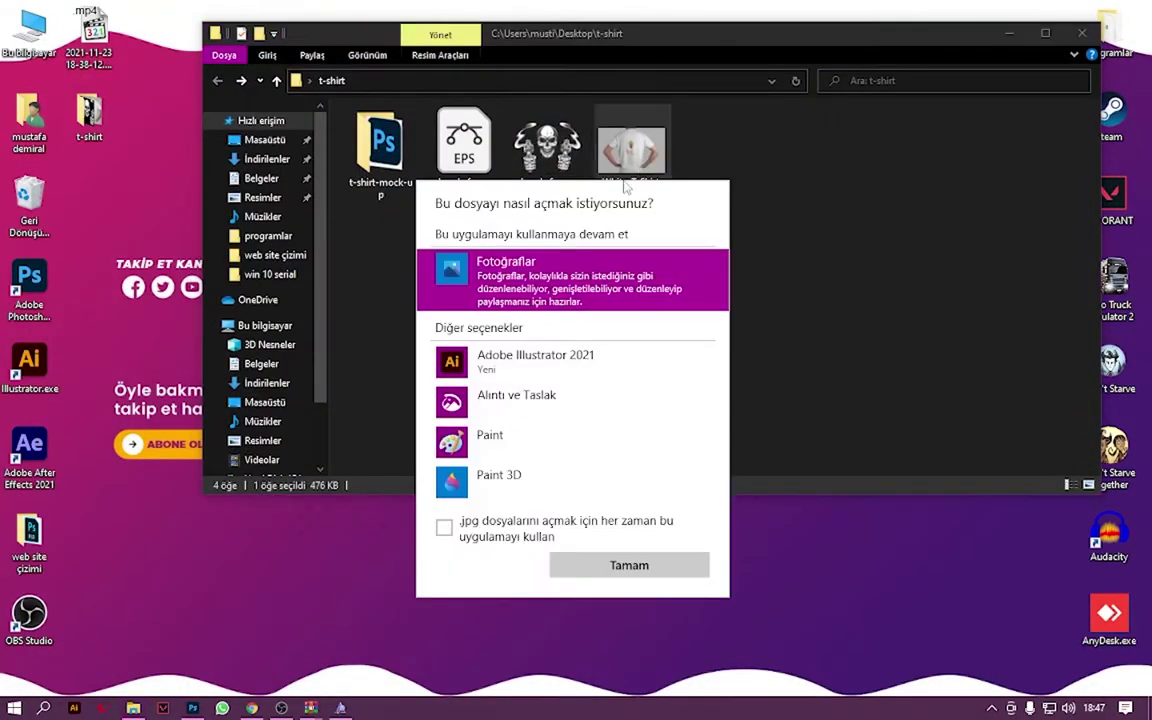
{"action": "left_click", "coordinate": [444, 527]}
{"action": "left_click", "coordinate": [598, 563]}
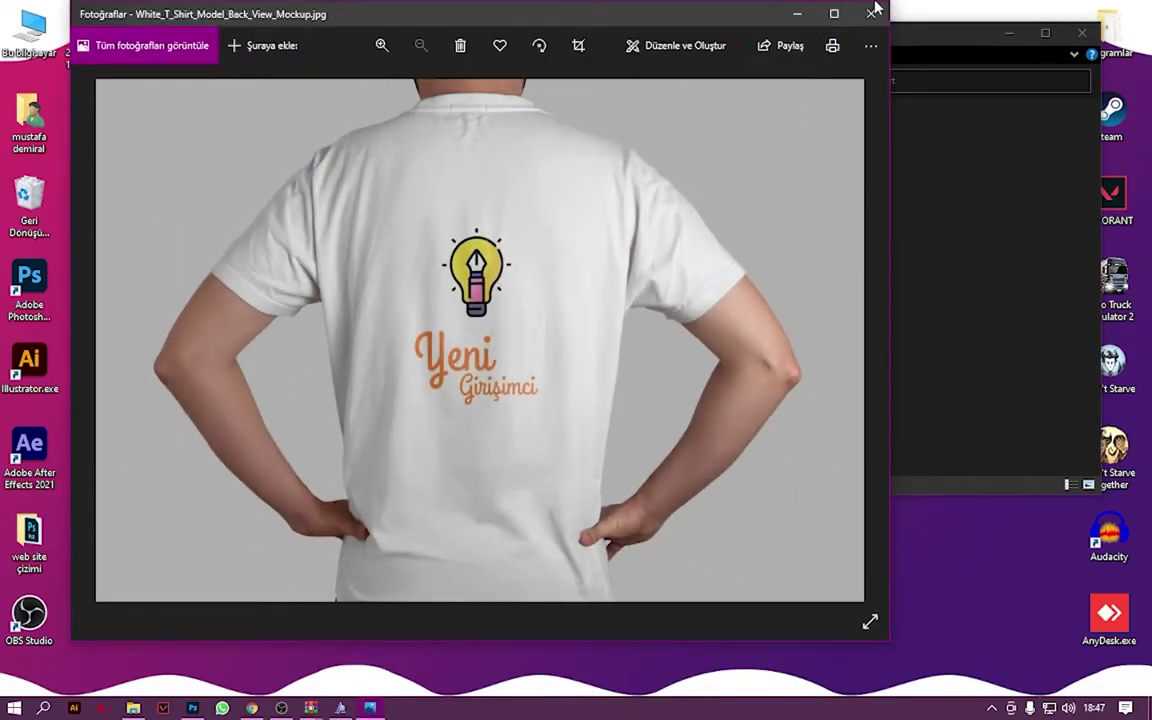
{"action": "left_click", "coordinate": [871, 13]}
Minimize the t-shirt folder, close Font Viewer, and check the Photoshop window.
{"action": "left_click", "coordinate": [1007, 33]}
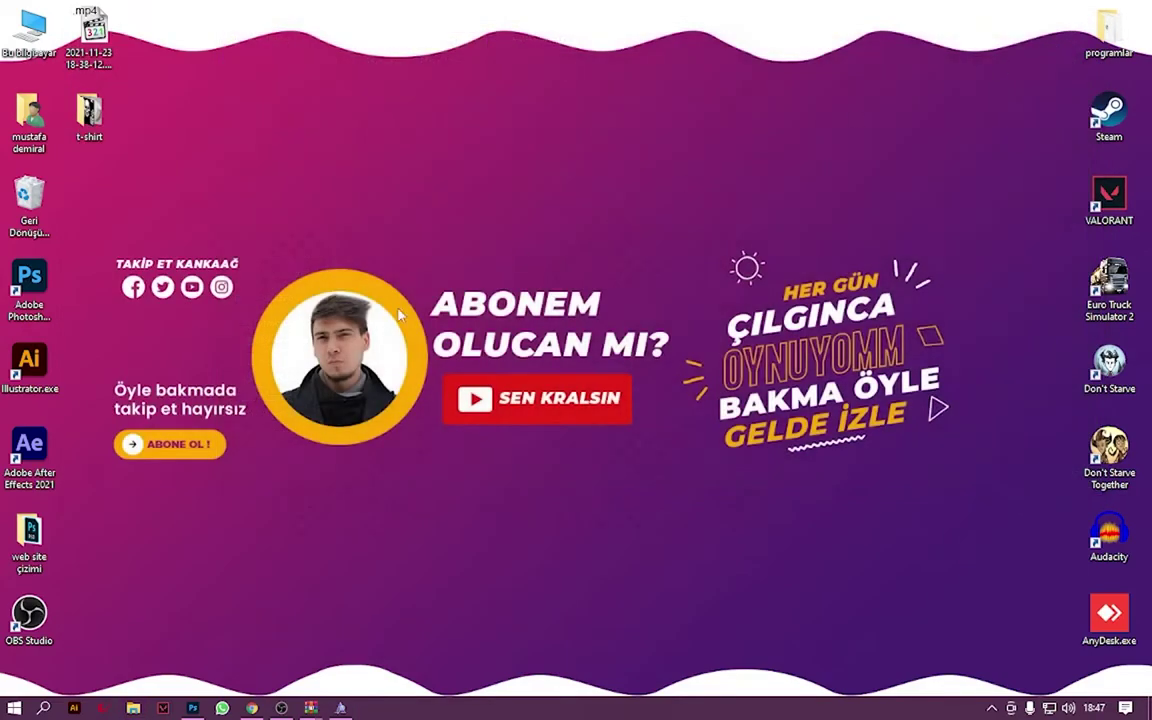
{"action": "right_click", "coordinate": [340, 708]}
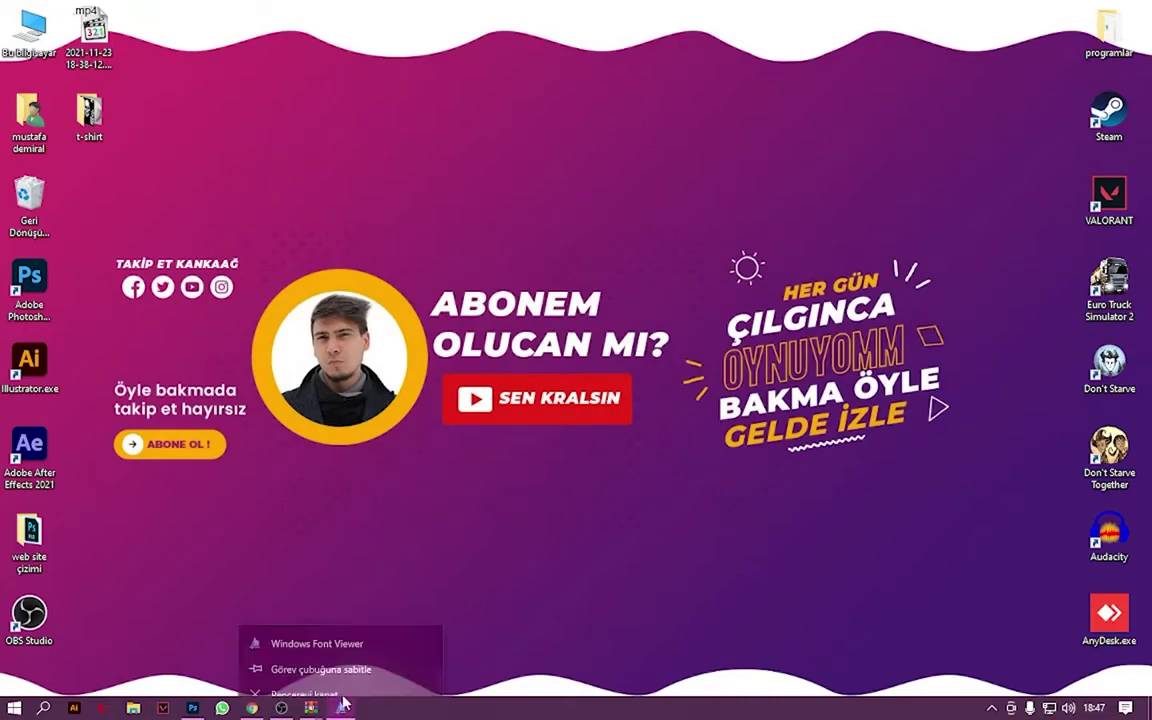
{"action": "left_click", "coordinate": [330, 676]}
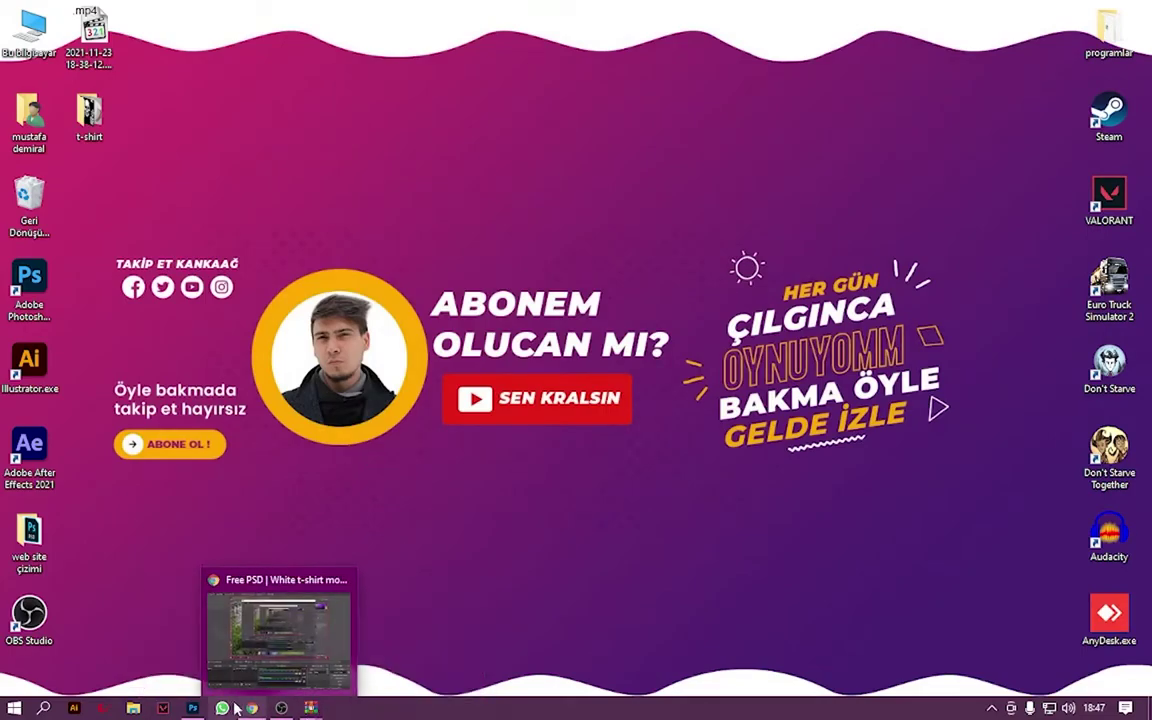
{"action": "left_click", "coordinate": [193, 707]}
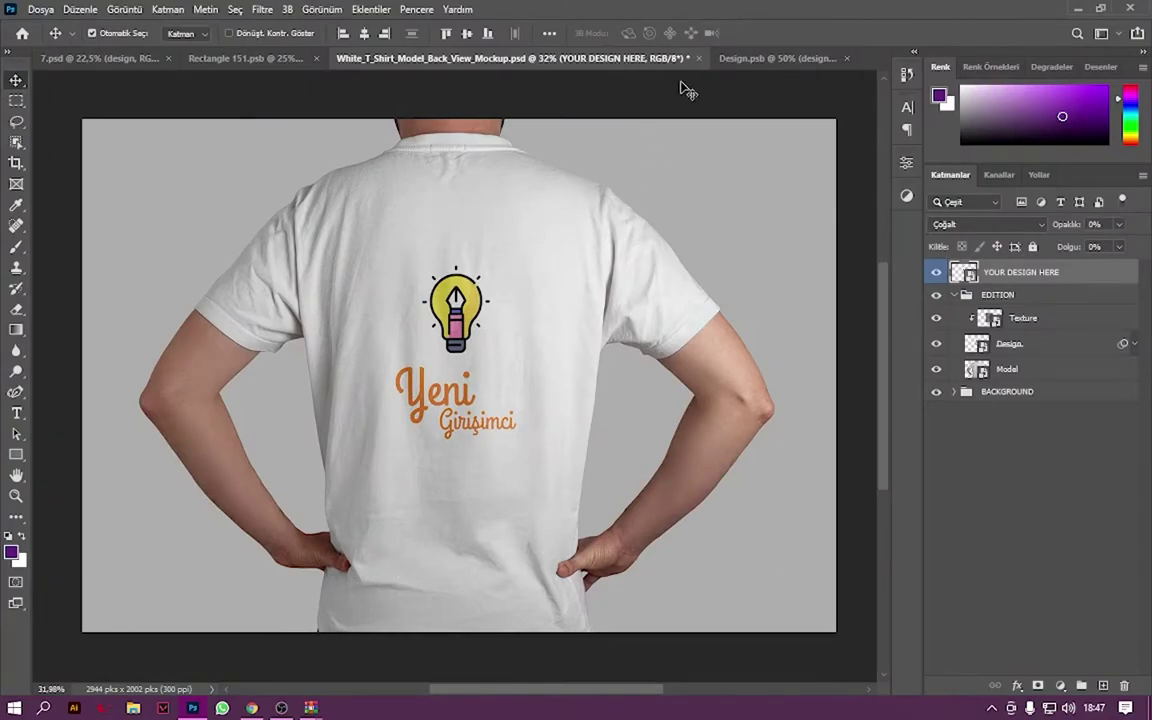
Show the desktop, then bring up Chrome with the Freepik mockup page.
{"action": "key", "text": "super+d"}
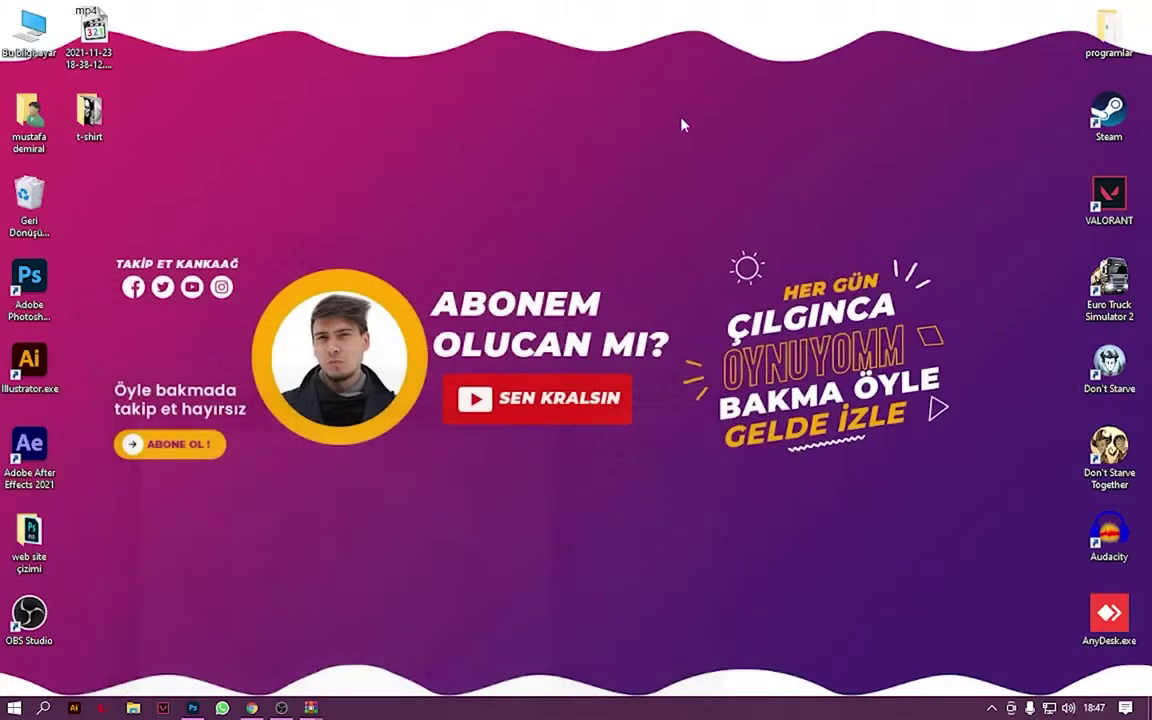
{"action": "mouse_move", "coordinate": [246, 228]}
{"action": "left_mouse_down"}
{"action": "mouse_move", "coordinate": [756, 465]}
{"action": "mouse_move", "coordinate": [670, 493]}
{"action": "left_mouse_up"}
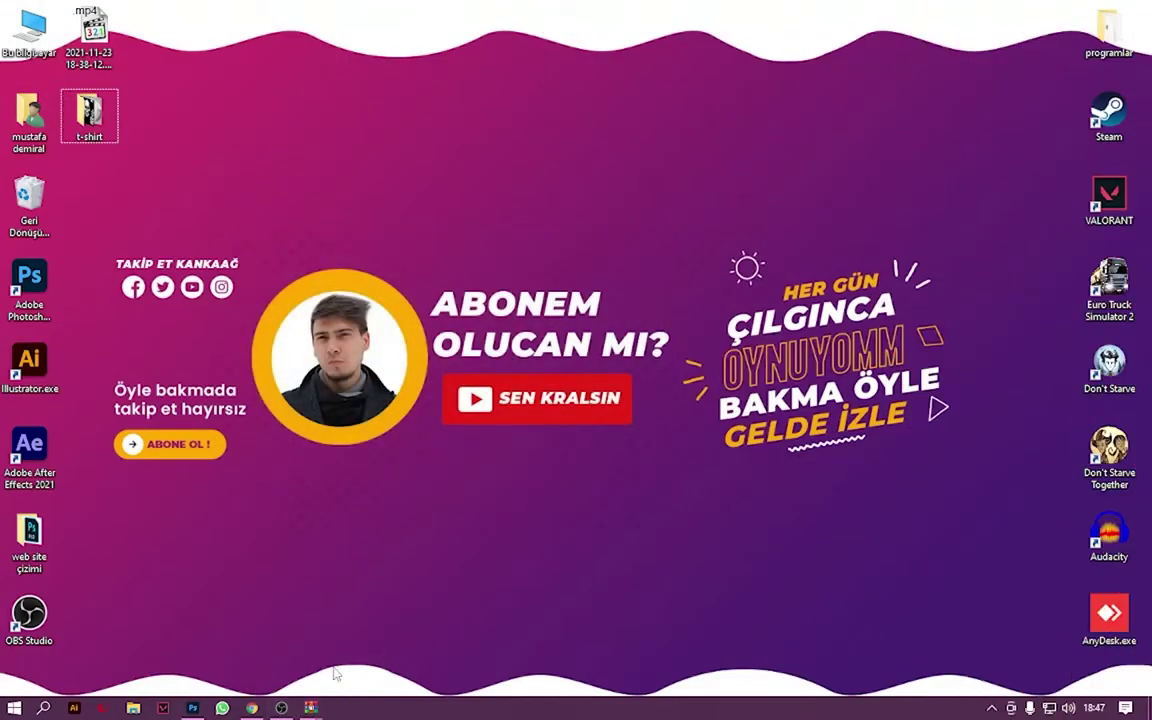
{"action": "left_click", "coordinate": [253, 707]}
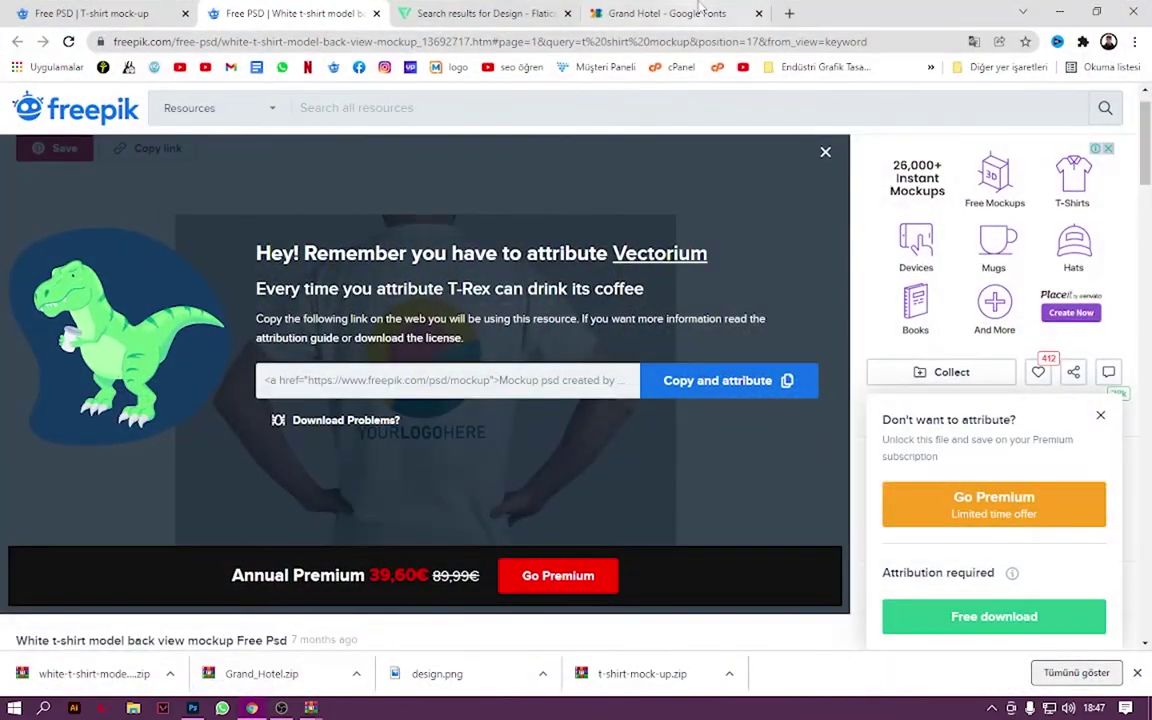
Close the white t-shirt, Flaticon and Grand Hotel tabs and dismiss the attribution popup.
{"action": "left_click", "coordinate": [379, 13]}
{"action": "middle_click", "coordinate": [278, 8]}
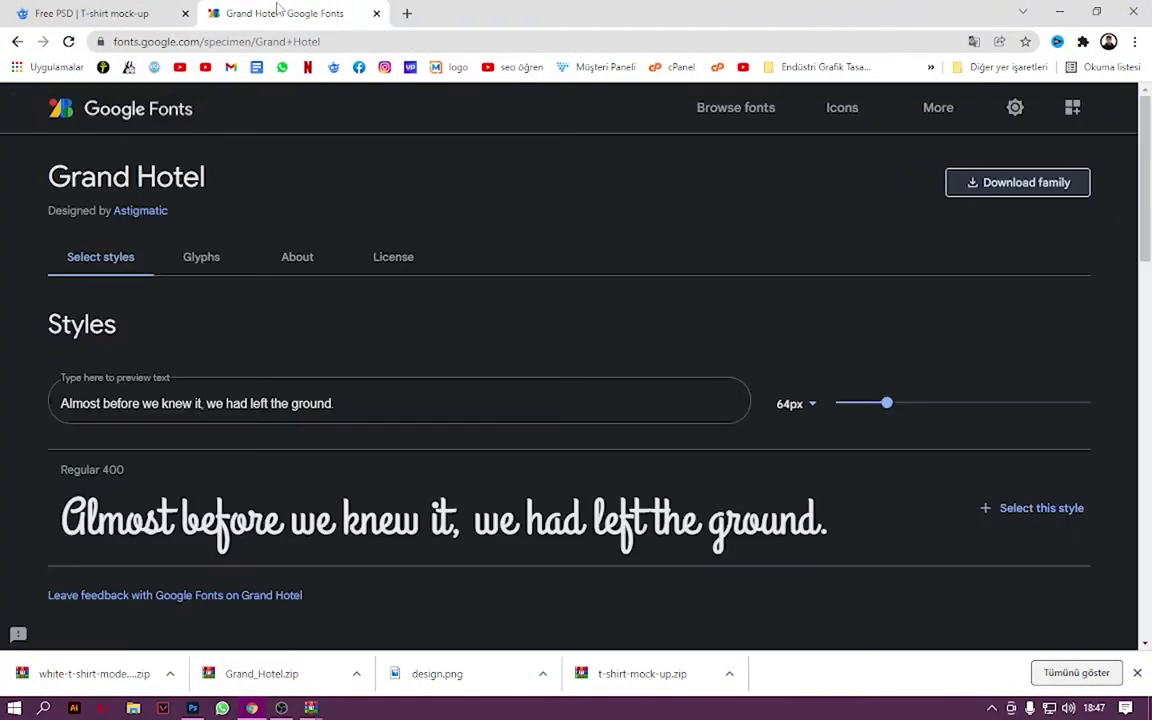
{"action": "middle_click", "coordinate": [240, 13]}
{"action": "key", "text": "Escape"}
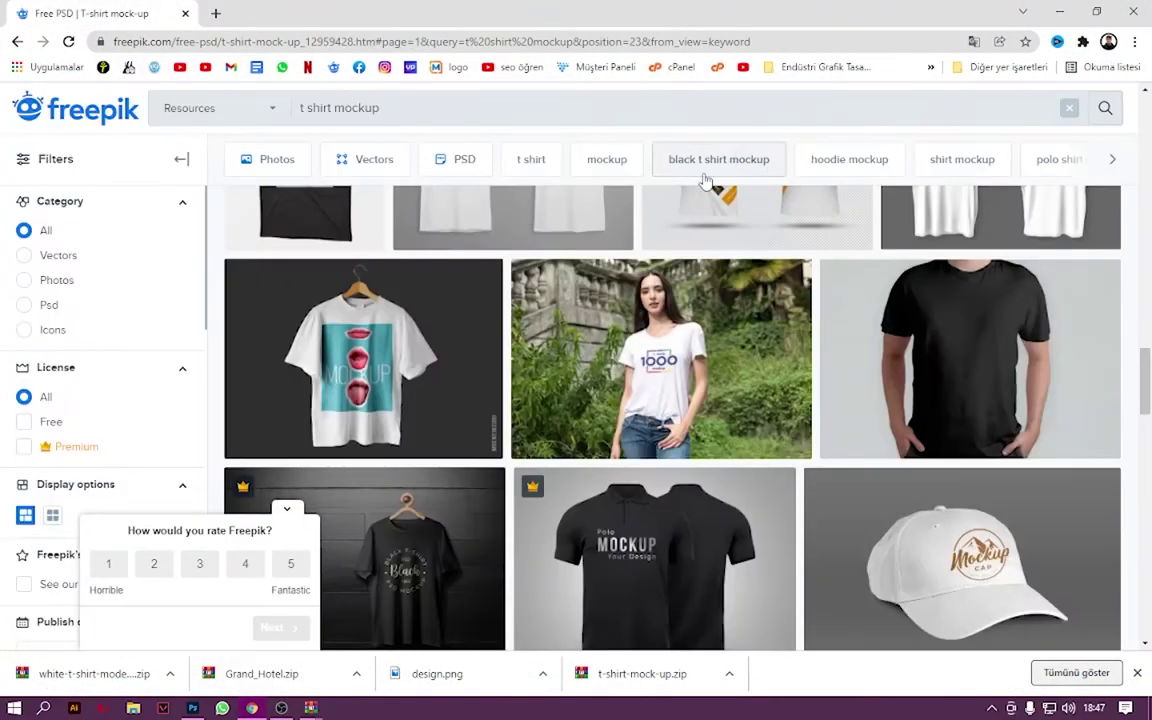
Scroll through the Freepik results, then minimize the browser to the desktop.
{"action": "scroll", "coordinate": [689, 502], "scroll_direction": "down", "scroll_amount": 1}
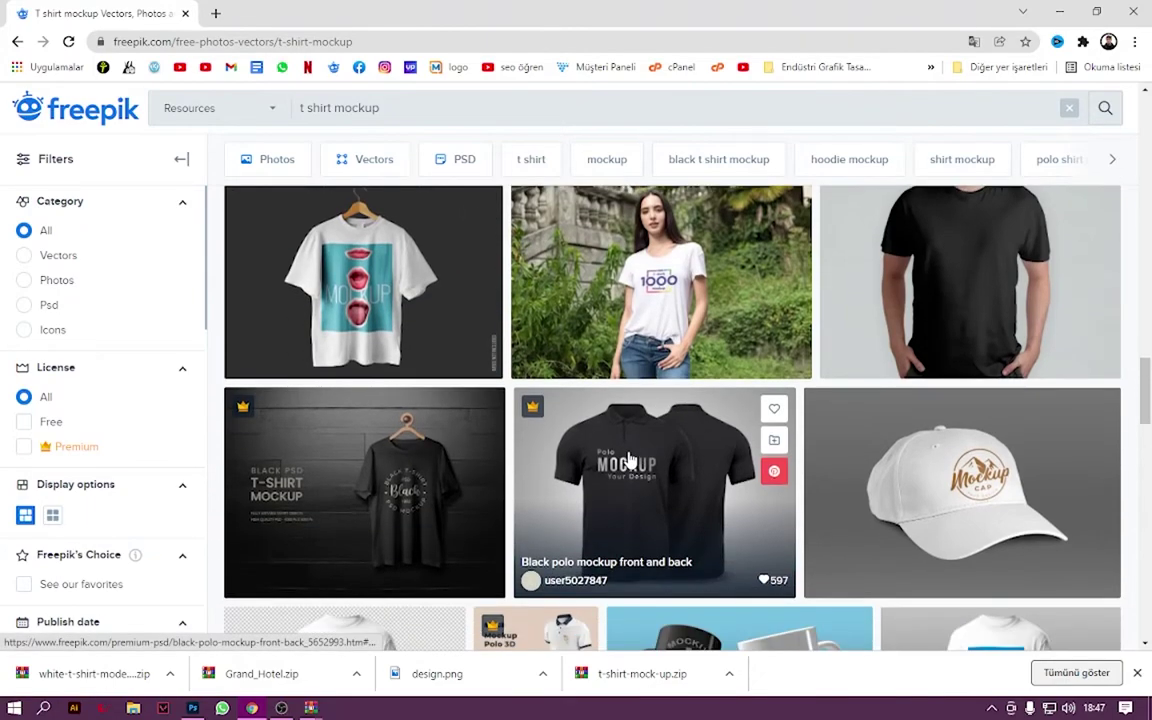
{"action": "scroll", "coordinate": [628, 456], "scroll_direction": "down", "scroll_amount": 2}
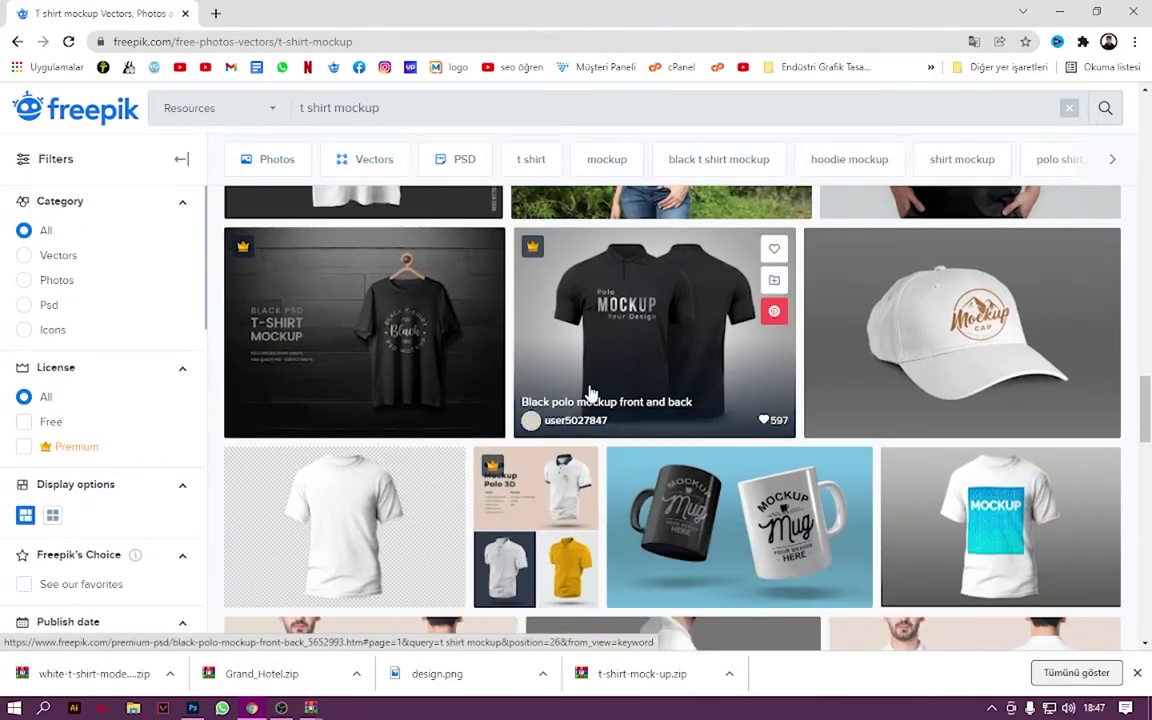
{"action": "scroll", "coordinate": [576, 428], "scroll_direction": "down", "scroll_amount": 1}
{"action": "scroll", "coordinate": [826, 474], "scroll_direction": "down", "scroll_amount": 3}
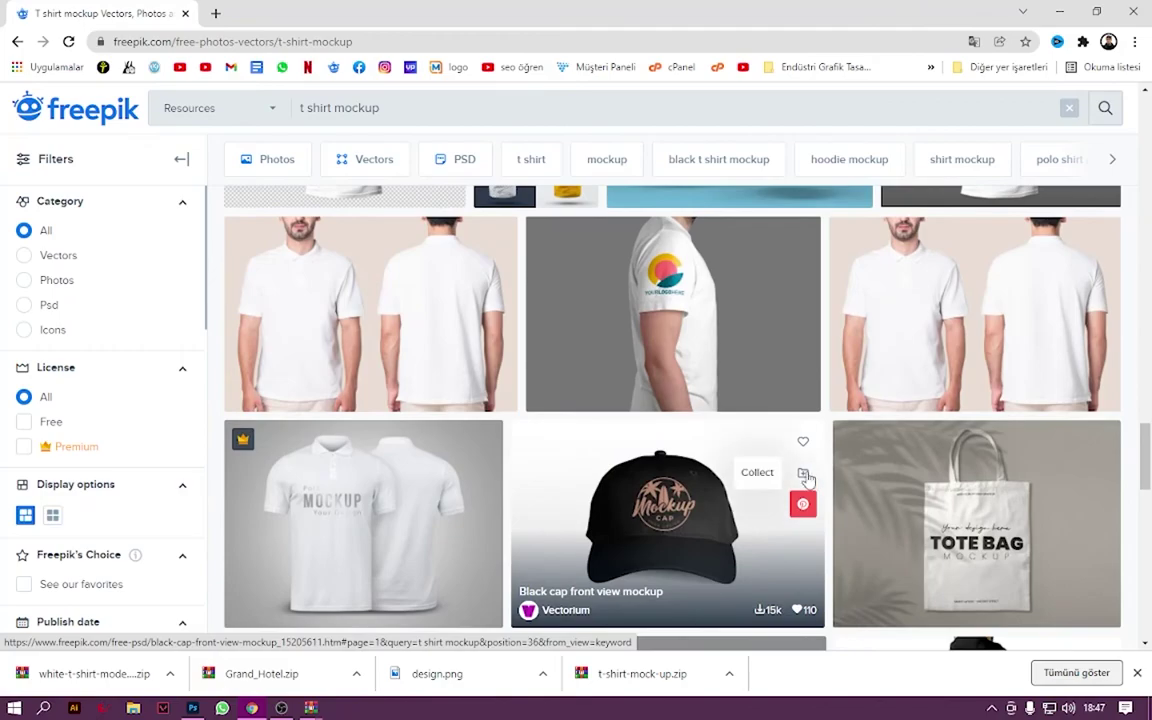
{"action": "scroll", "coordinate": [805, 481], "scroll_direction": "down", "scroll_amount": 1}
{"action": "scroll", "coordinate": [689, 458], "scroll_direction": "down", "scroll_amount": 1}
{"action": "scroll", "coordinate": [712, 427], "scroll_direction": "down", "scroll_amount": 1}
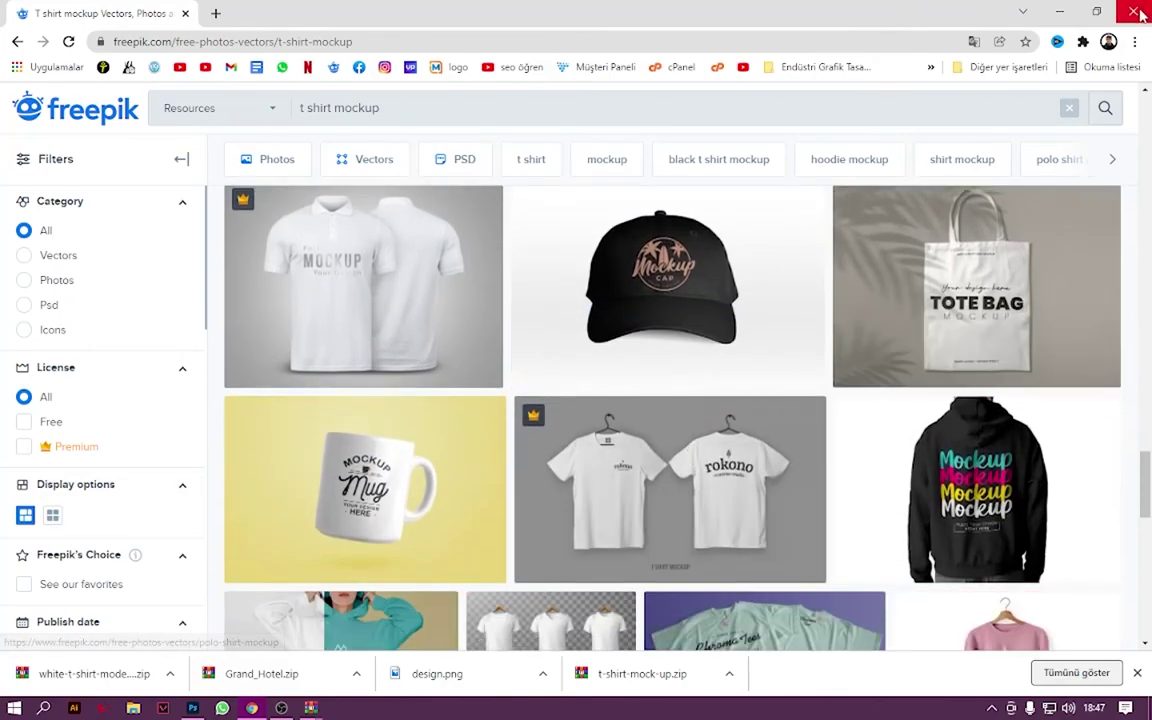
{"action": "left_click", "coordinate": [1059, 11]}
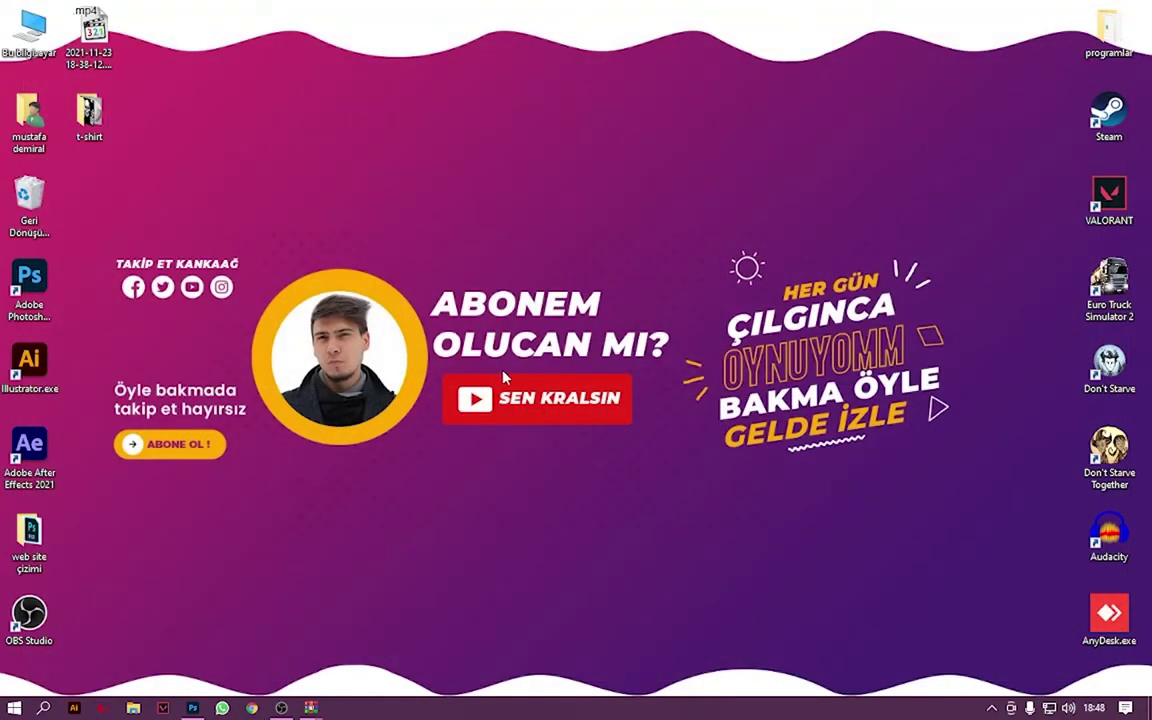